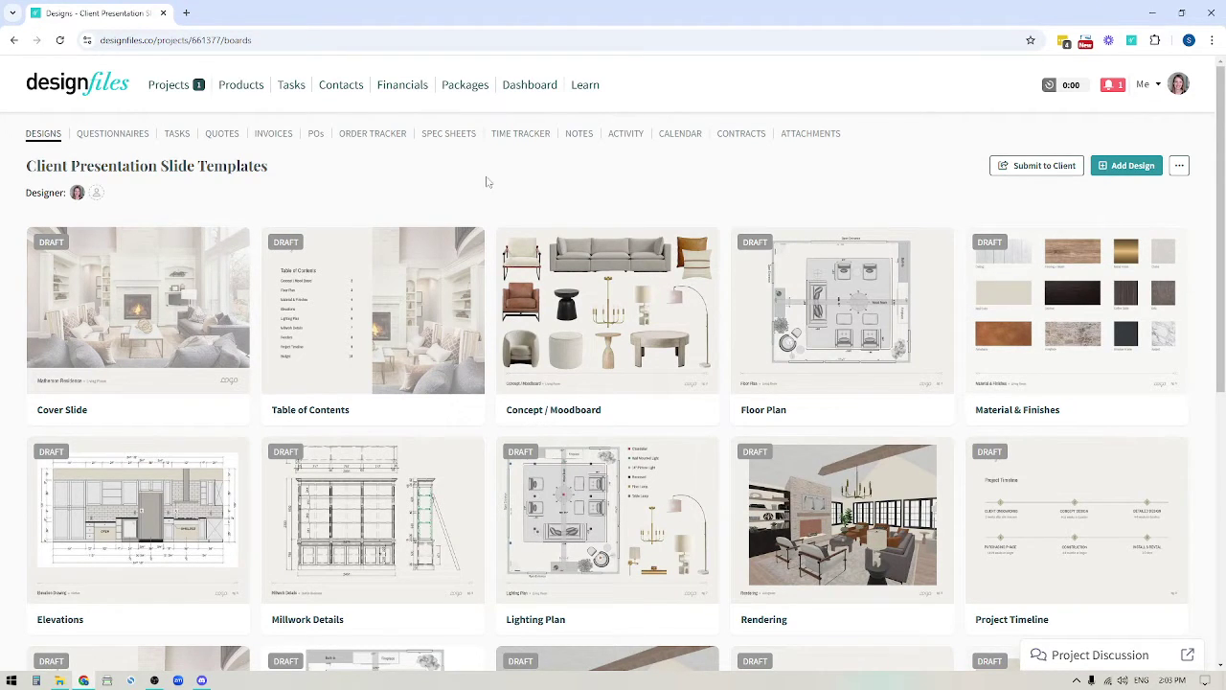
# - Look over the slide designs in the Client Presentation Slide Templates project, from the Cover Slide to the Project Timeline
pyautogui.moveTo(211, 364)
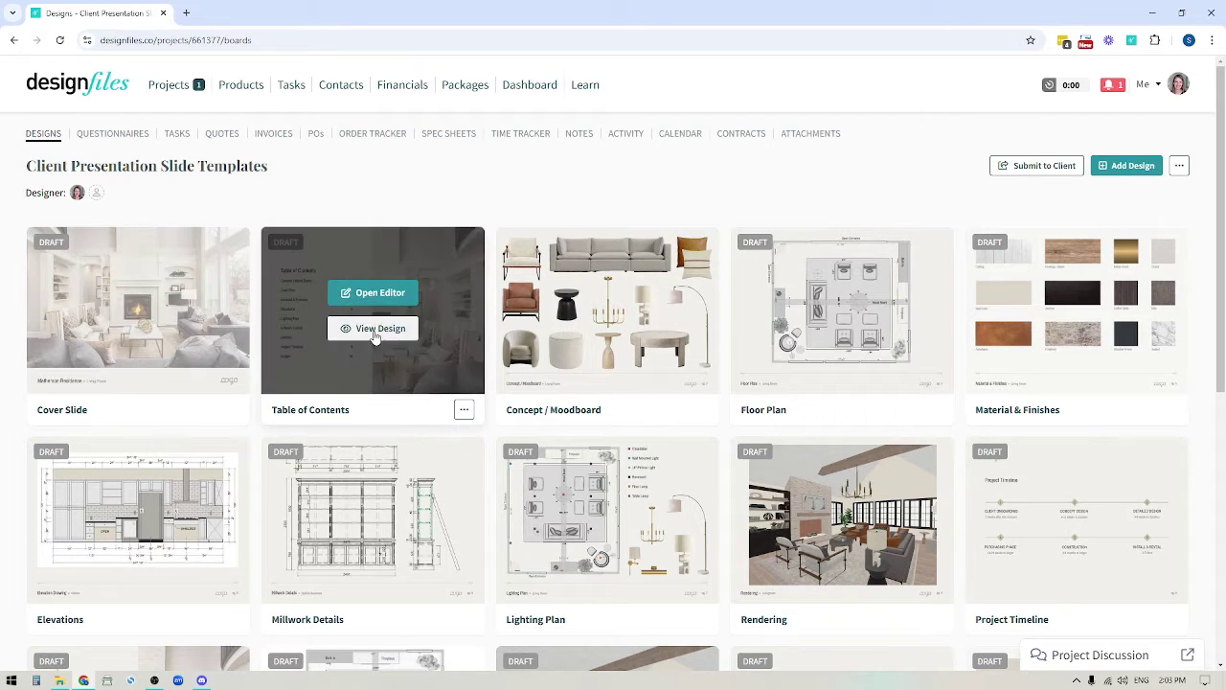
pyautogui.moveTo(1076, 352)
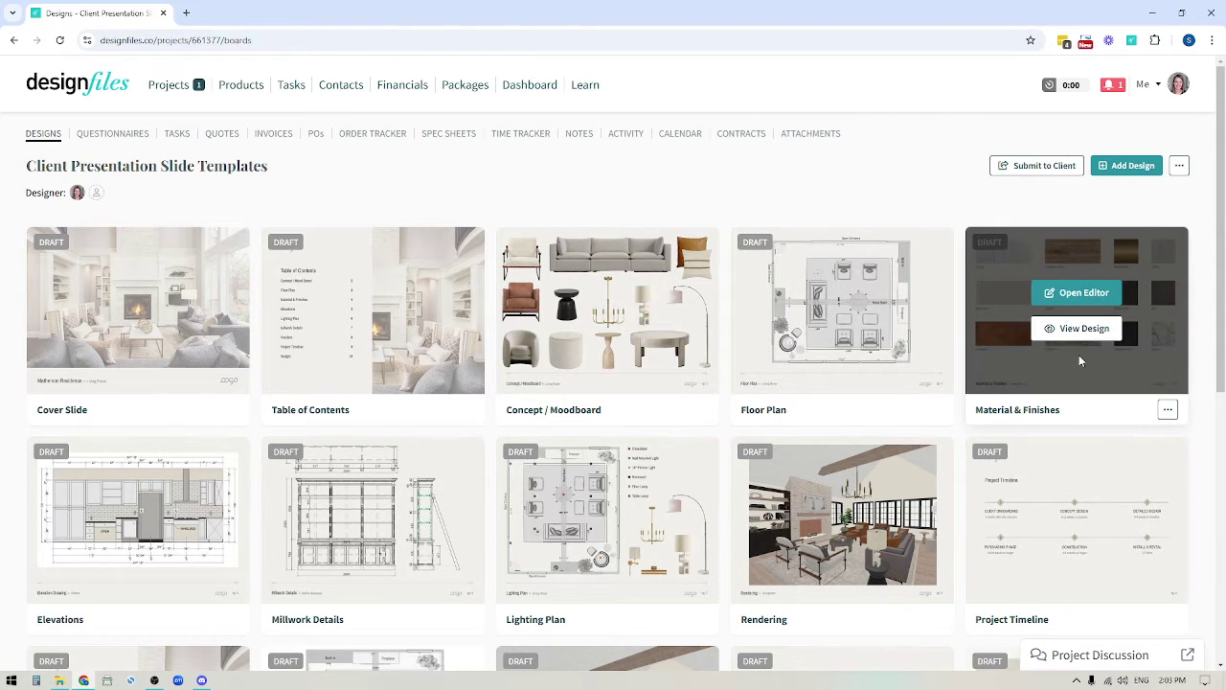
pyautogui.moveTo(418, 586)
pyautogui.scroll(-1, 419, 592)
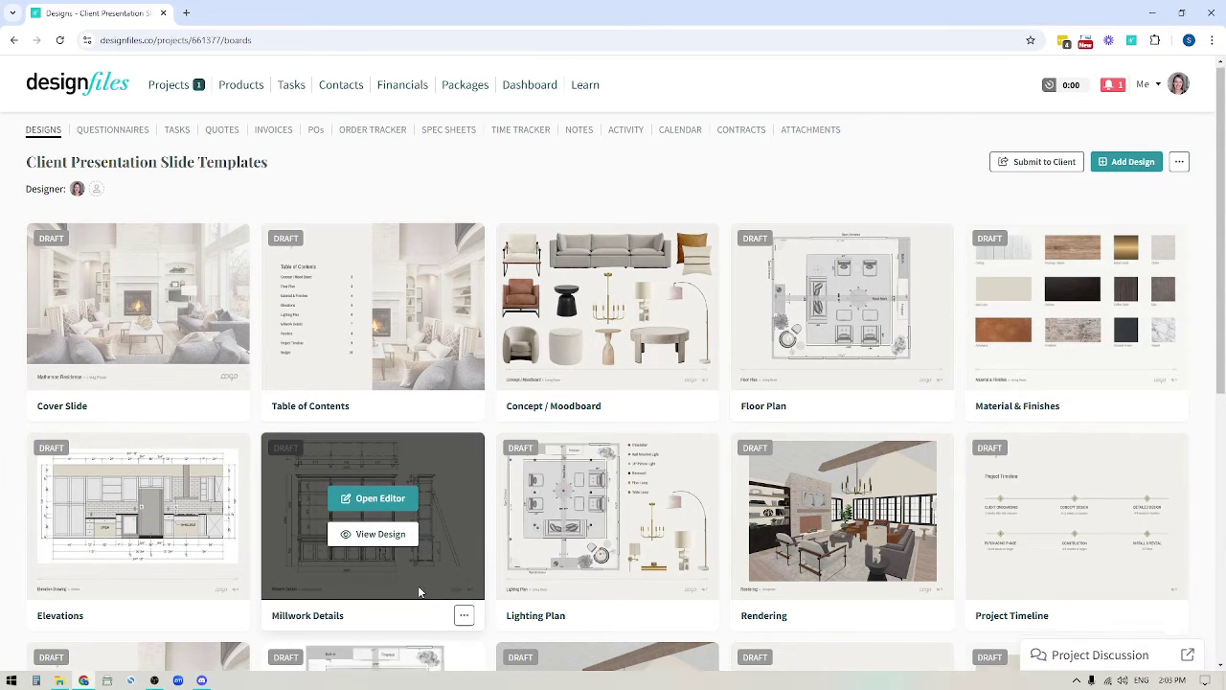
pyautogui.scroll(-1, 417, 592)
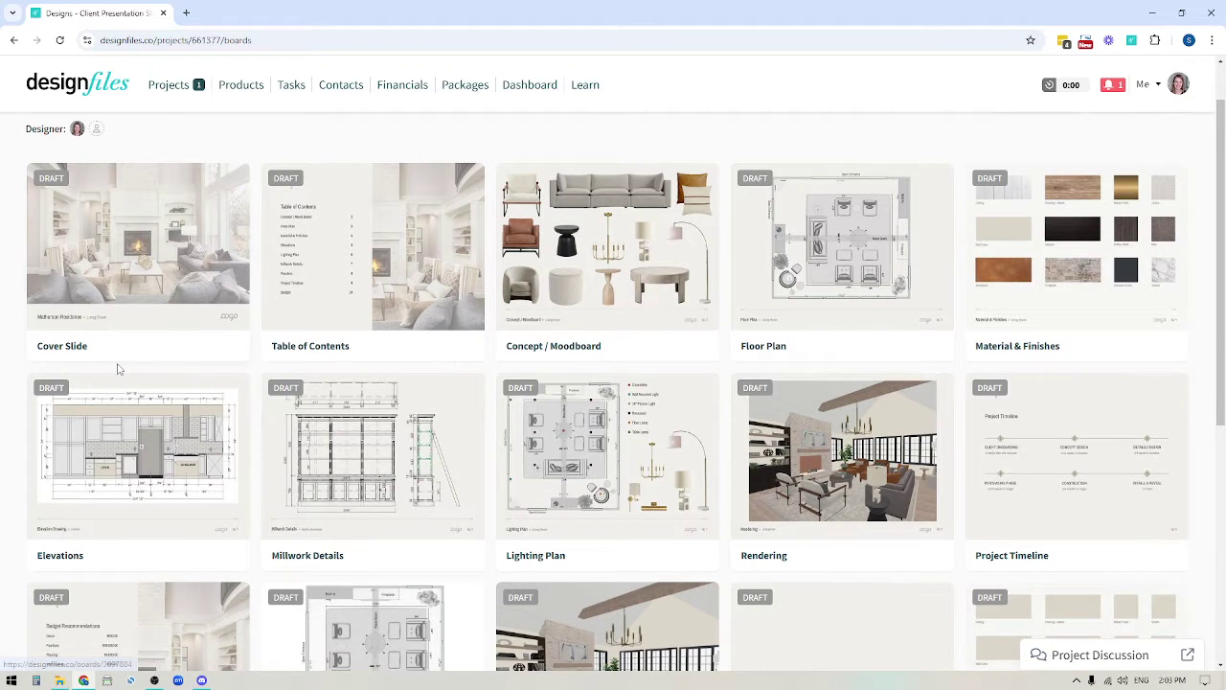
pyautogui.moveTo(373, 320)
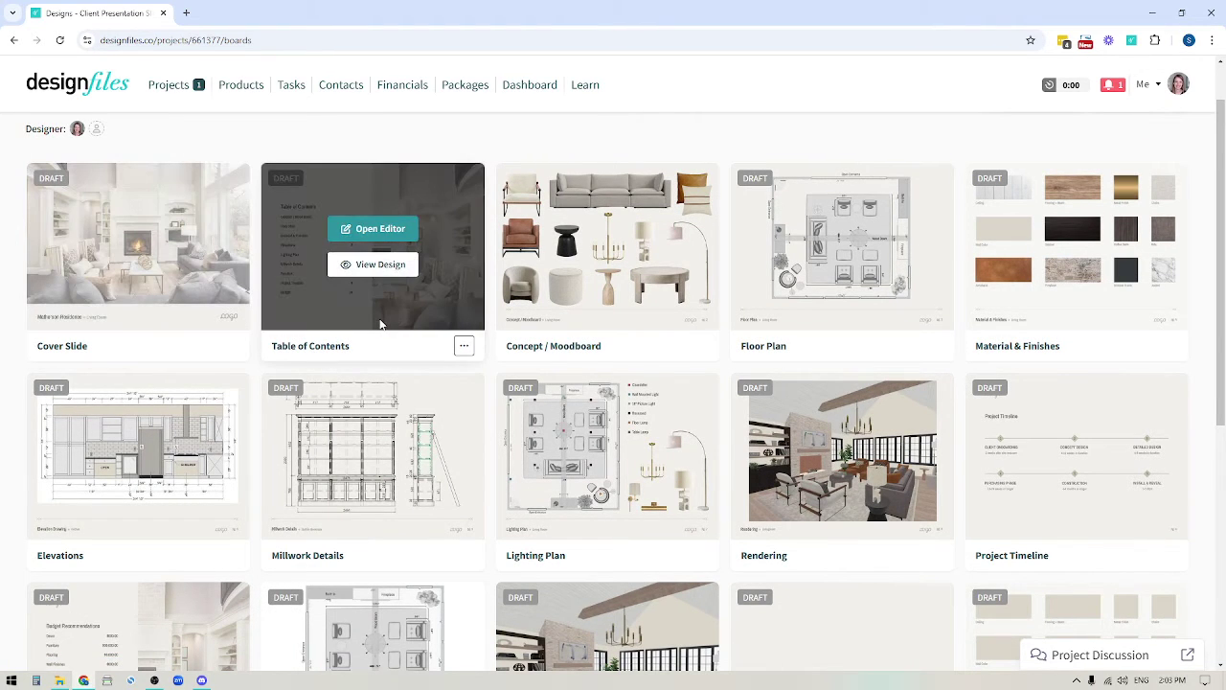
pyautogui.moveTo(157, 314)
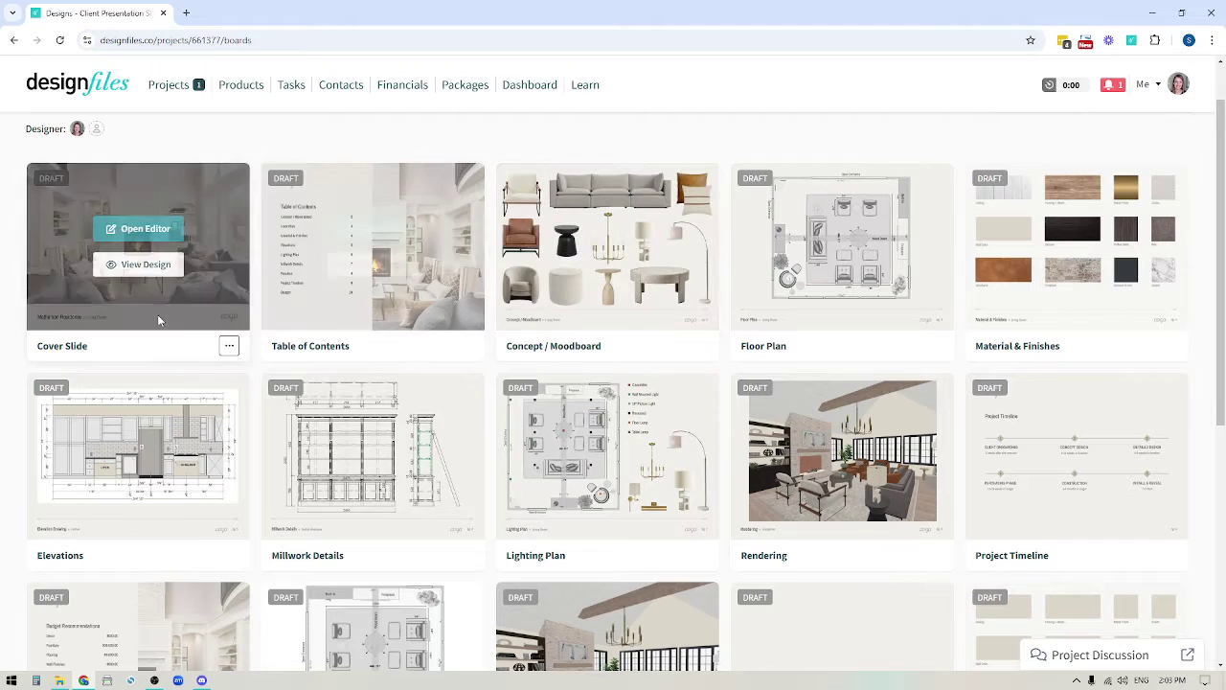
# - View the presentation slides one by one from the Cover Slide to Material & Finishes, and go back to the Floor Plan
pyautogui.click(145, 265)
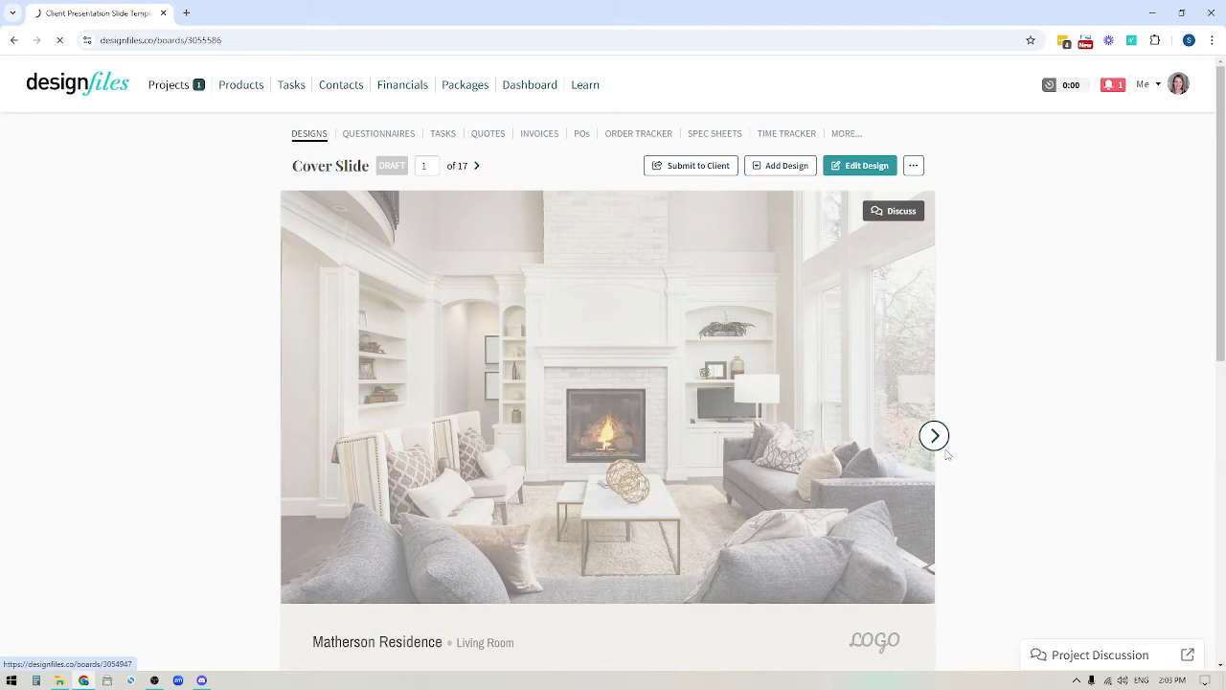
pyautogui.click(943, 450)
pyautogui.click(943, 449)
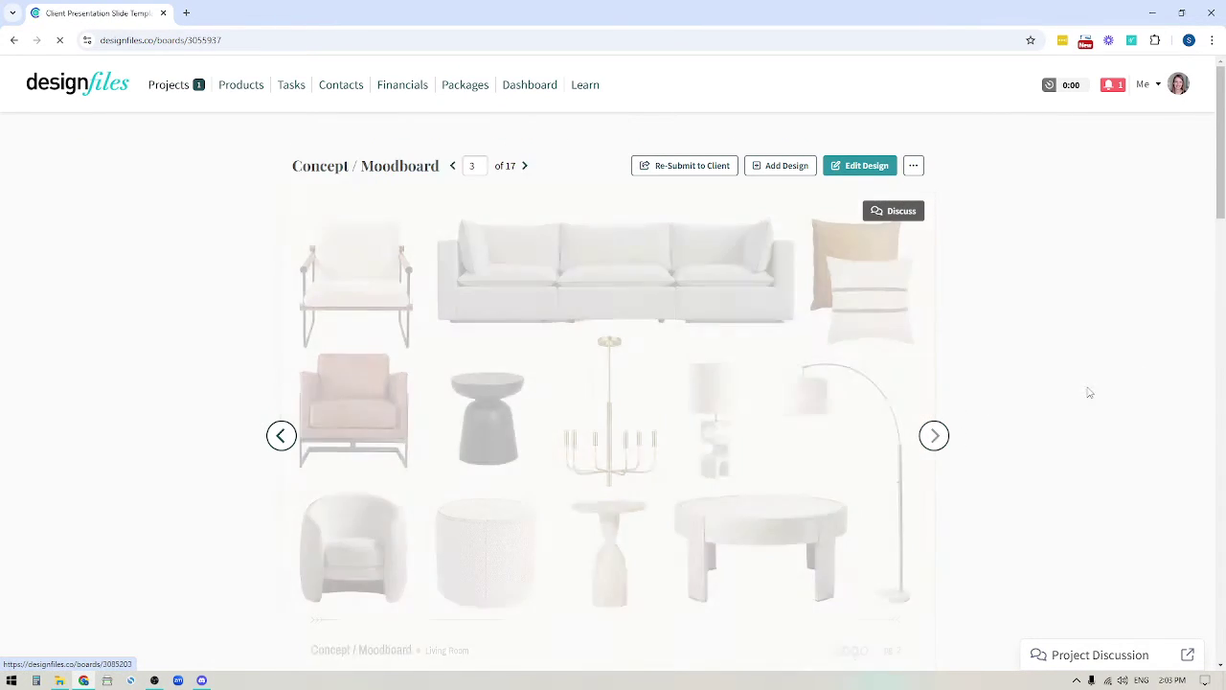
pyautogui.scroll(-2, 1101, 364)
pyautogui.scroll(1, 1075, 353)
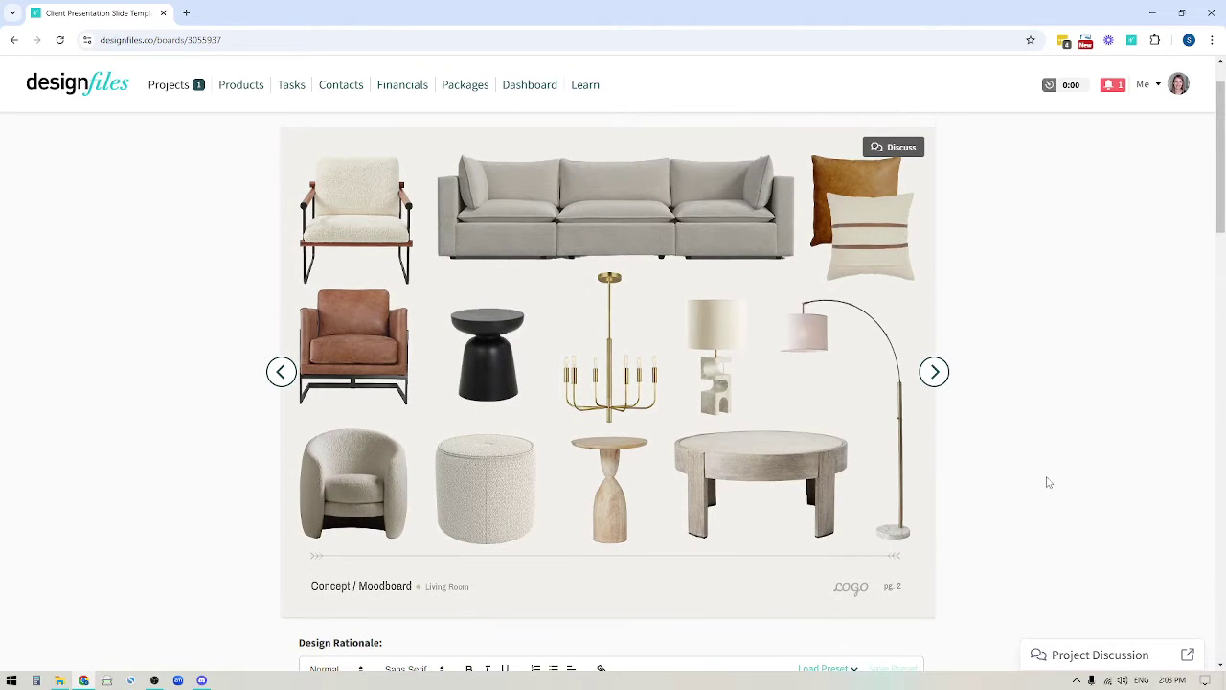
pyautogui.click(934, 372)
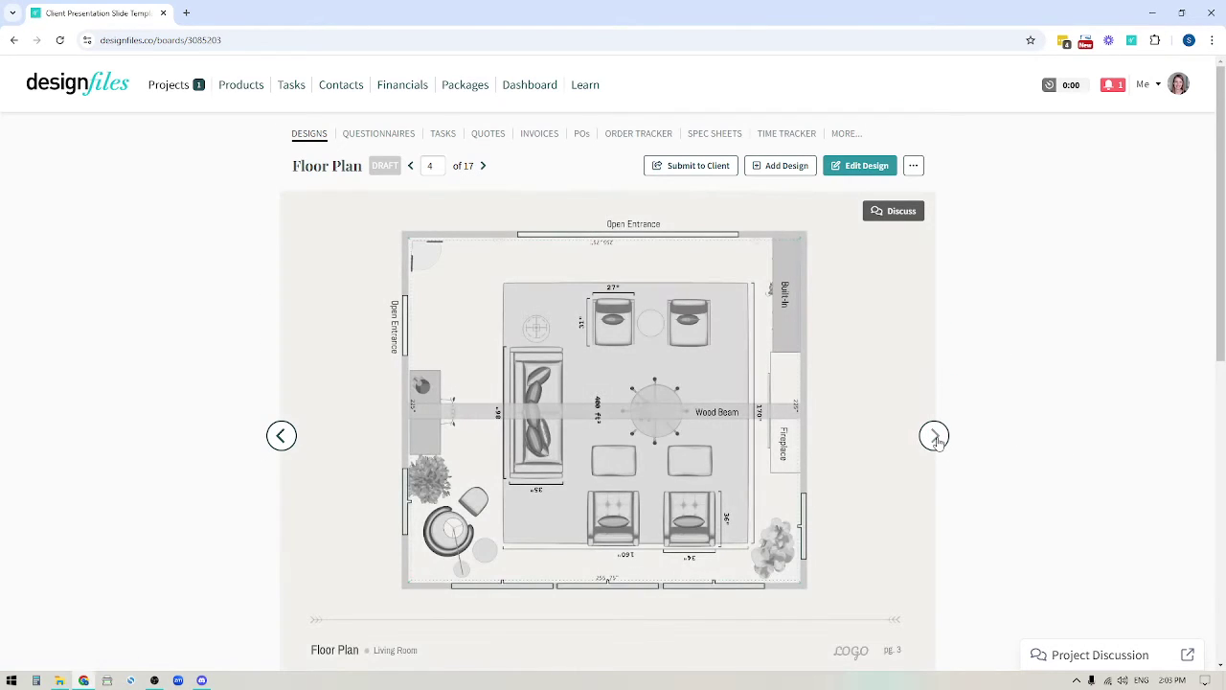
pyautogui.click(934, 436)
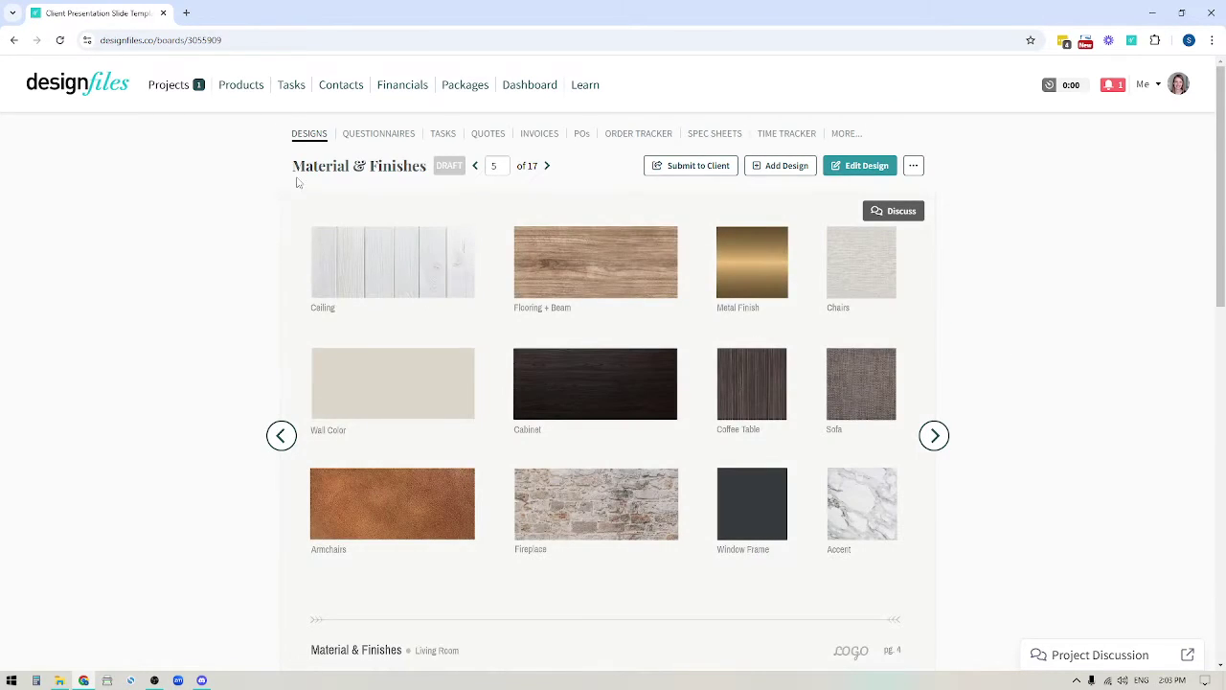
pyautogui.scroll(-1, 616, 465)
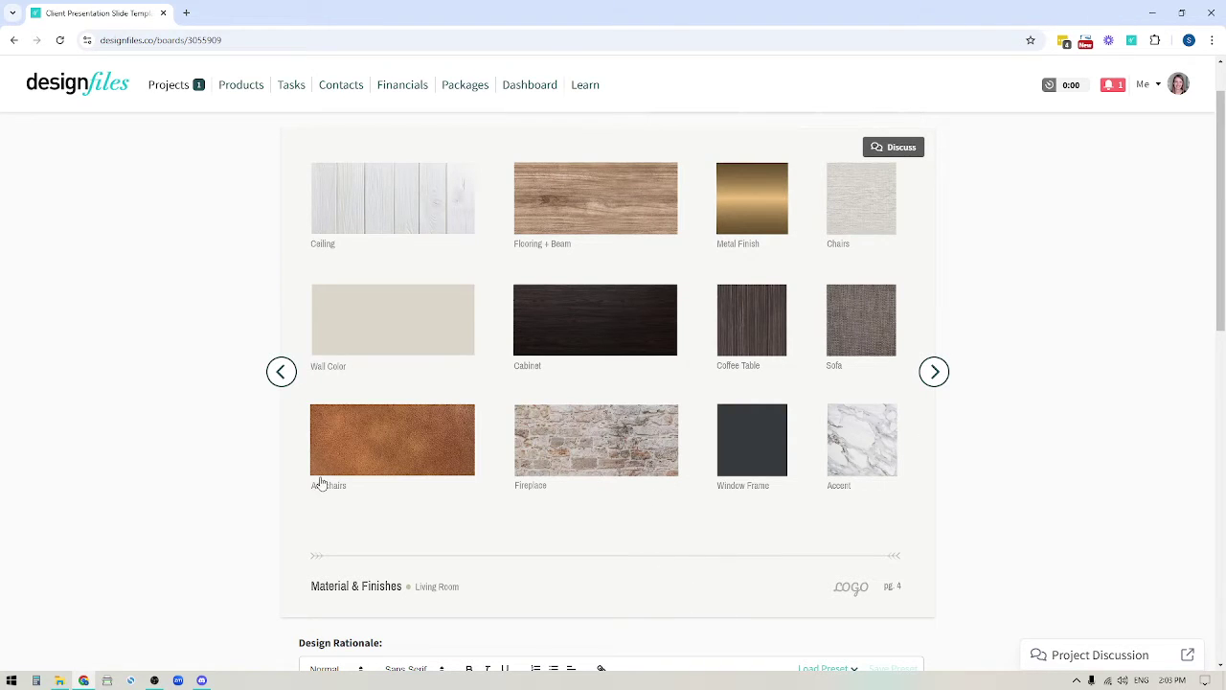
pyautogui.click(281, 373)
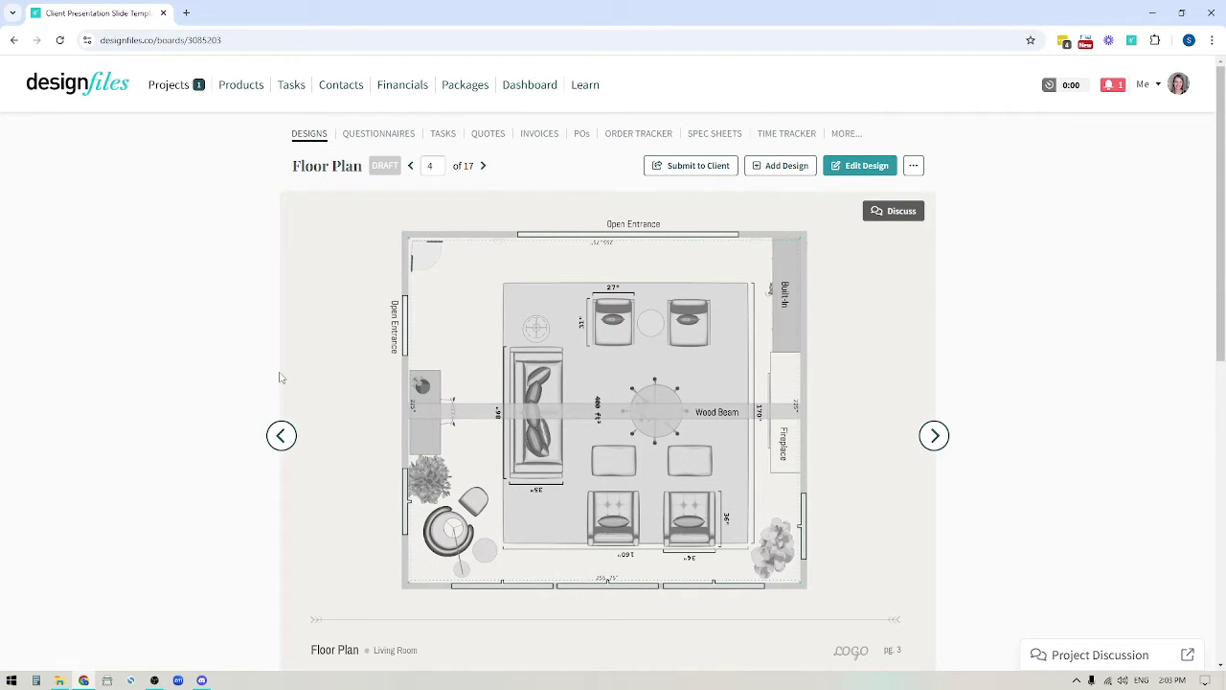
# - Return to the project's designs and open the Table of Contents slide in the editor
pyautogui.click(308, 141)
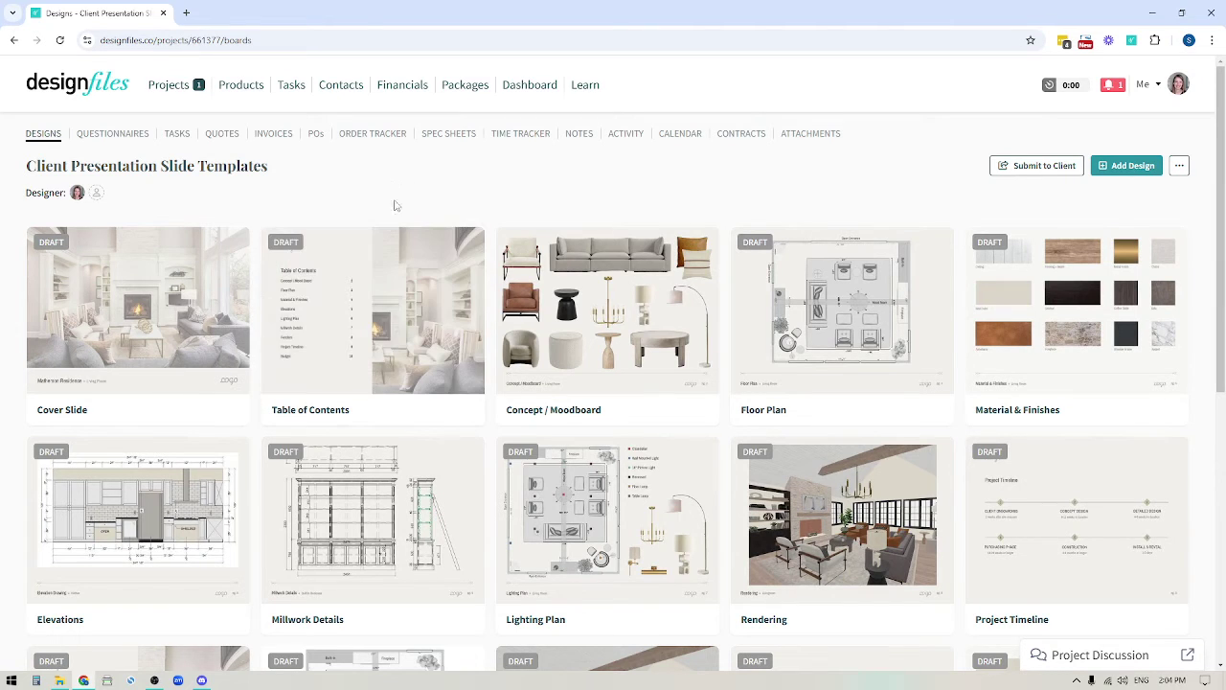
pyautogui.moveTo(355, 367)
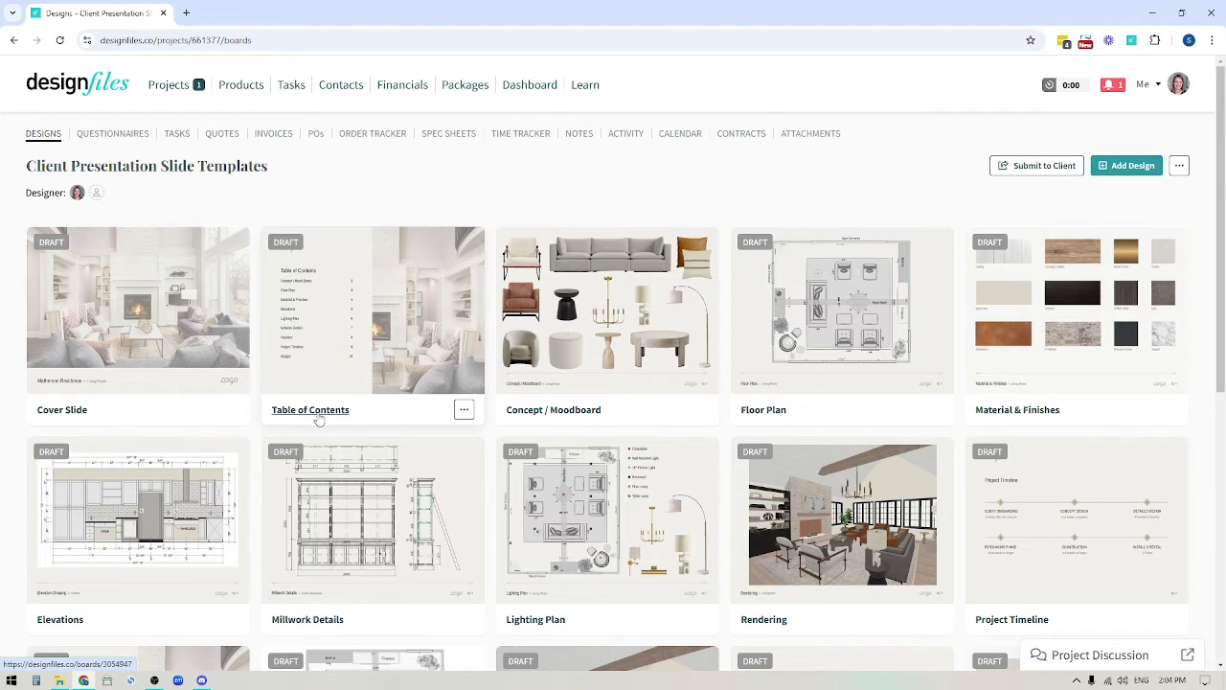
pyautogui.click(380, 297)
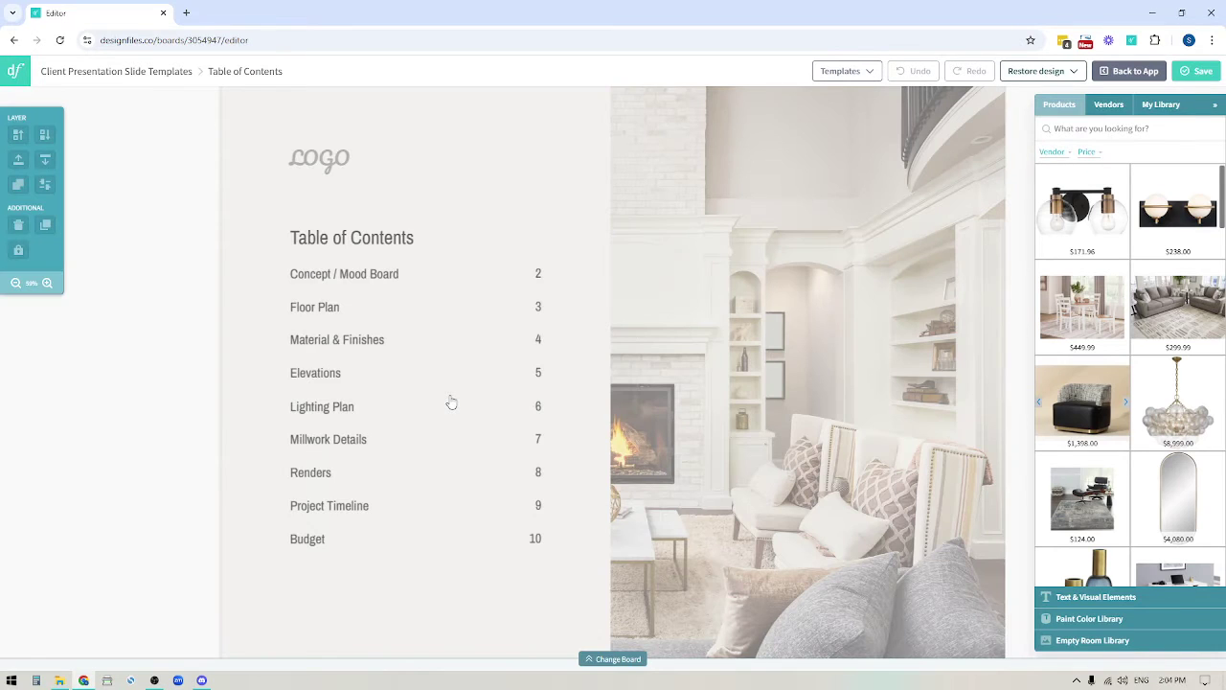
pyautogui.click(15, 283)
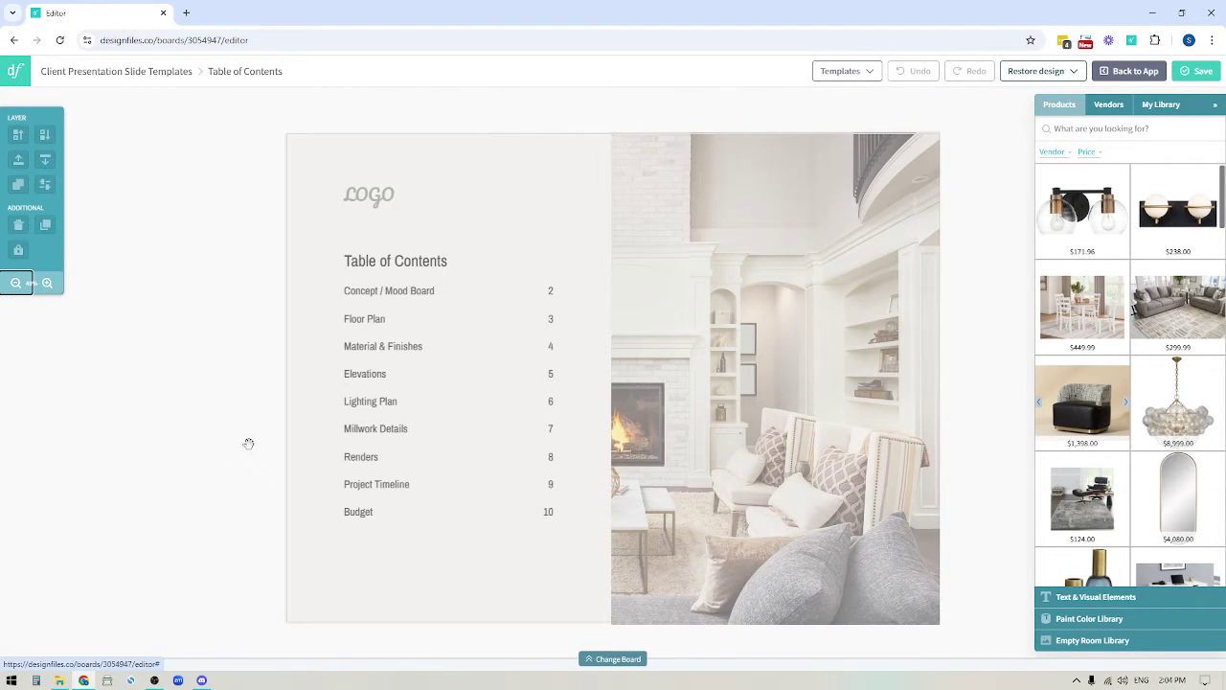
pyautogui.moveTo(248, 443); pyautogui.dragTo(156, 427)
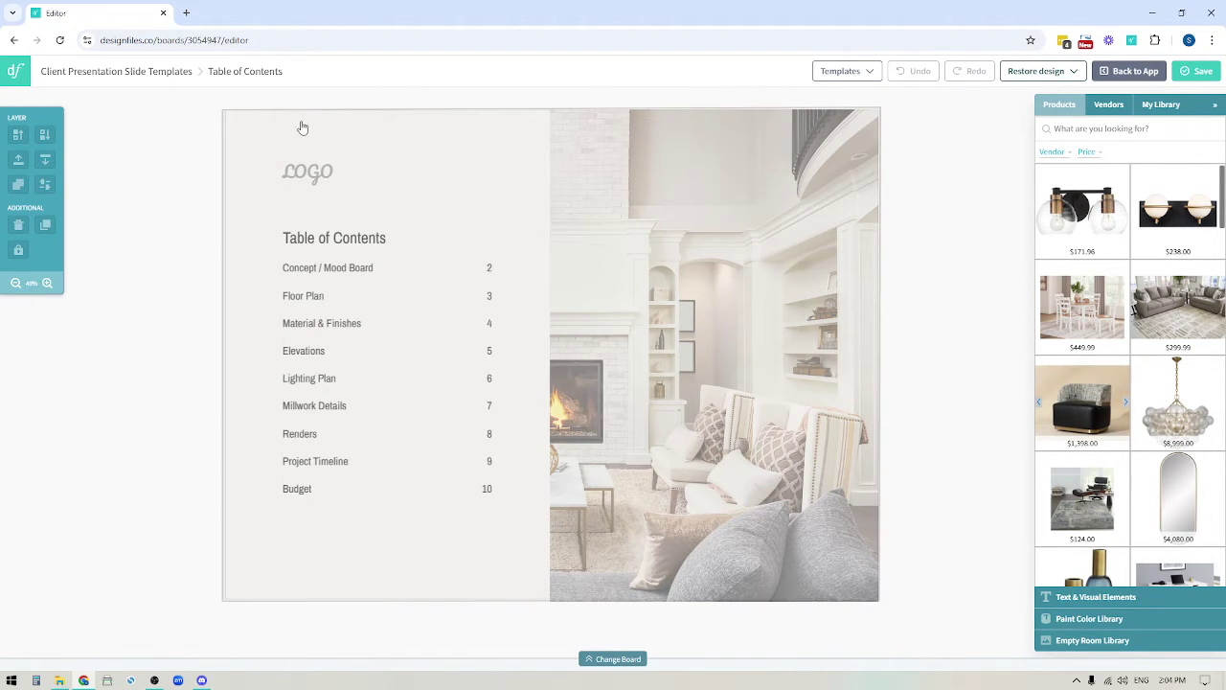
# - Move the Strong White background swatch aside, look through the Farrow & Ball paint colors, and put the swatch back behind the slide content
pyautogui.click(246, 138)
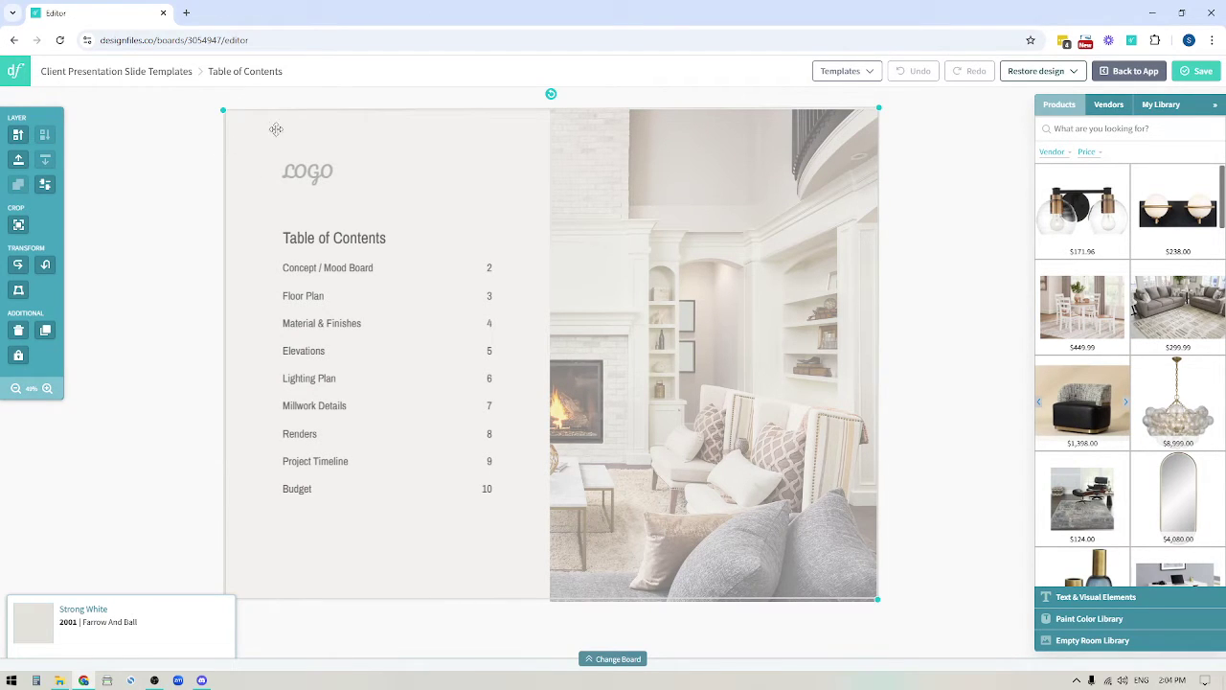
pyautogui.moveTo(241, 132); pyautogui.dragTo(449, 117)
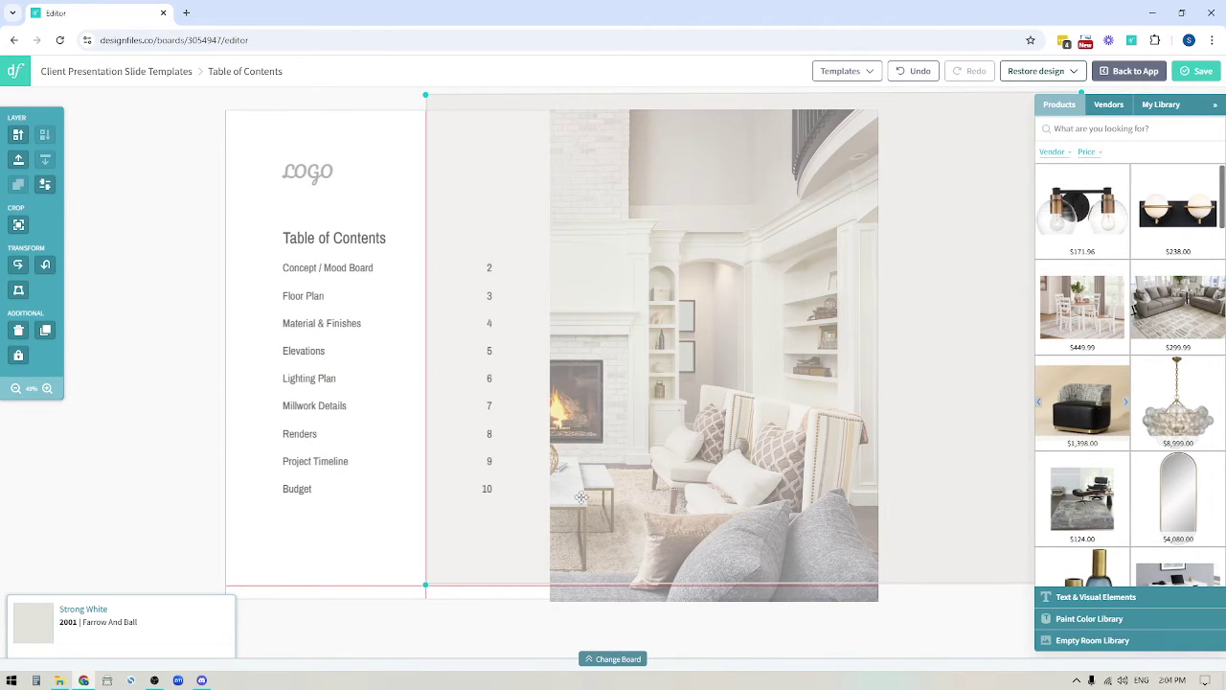
pyautogui.click(1089, 619)
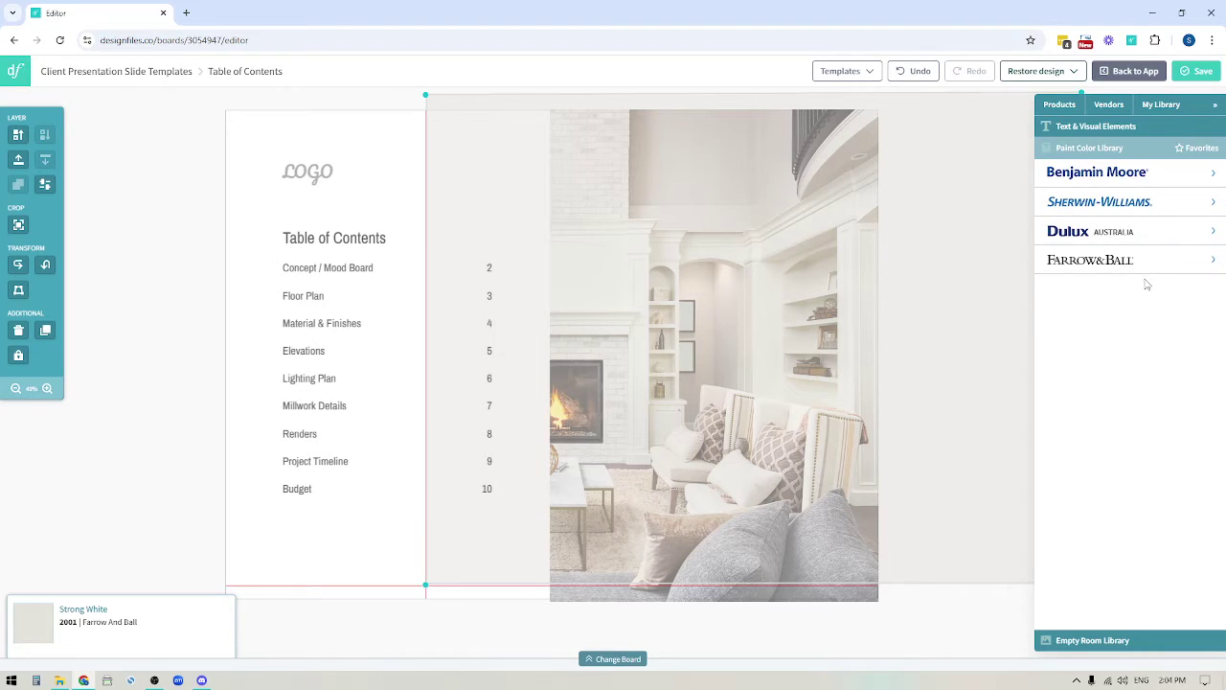
pyautogui.click(1063, 276)
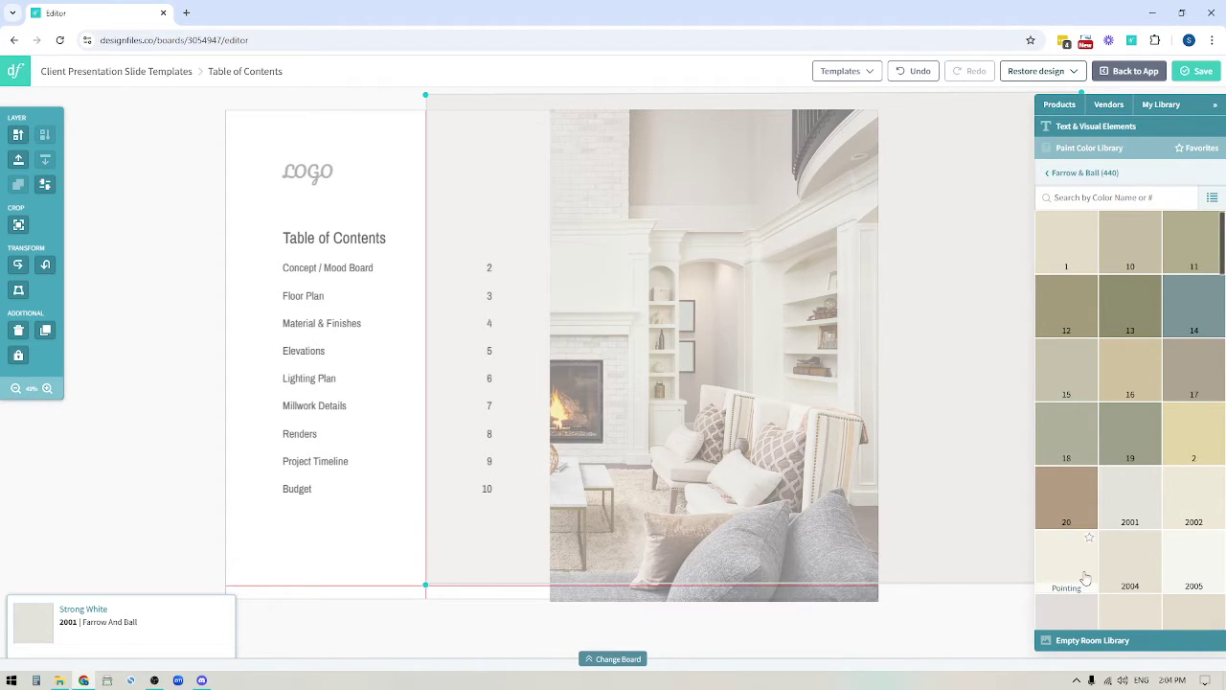
pyautogui.moveTo(1086, 578)
pyautogui.mouseDown()
pyautogui.moveTo(638, 132)
pyautogui.moveTo(575, 127)
pyautogui.moveTo(479, 143)
pyautogui.moveTo(402, 246)
pyautogui.mouseUp()
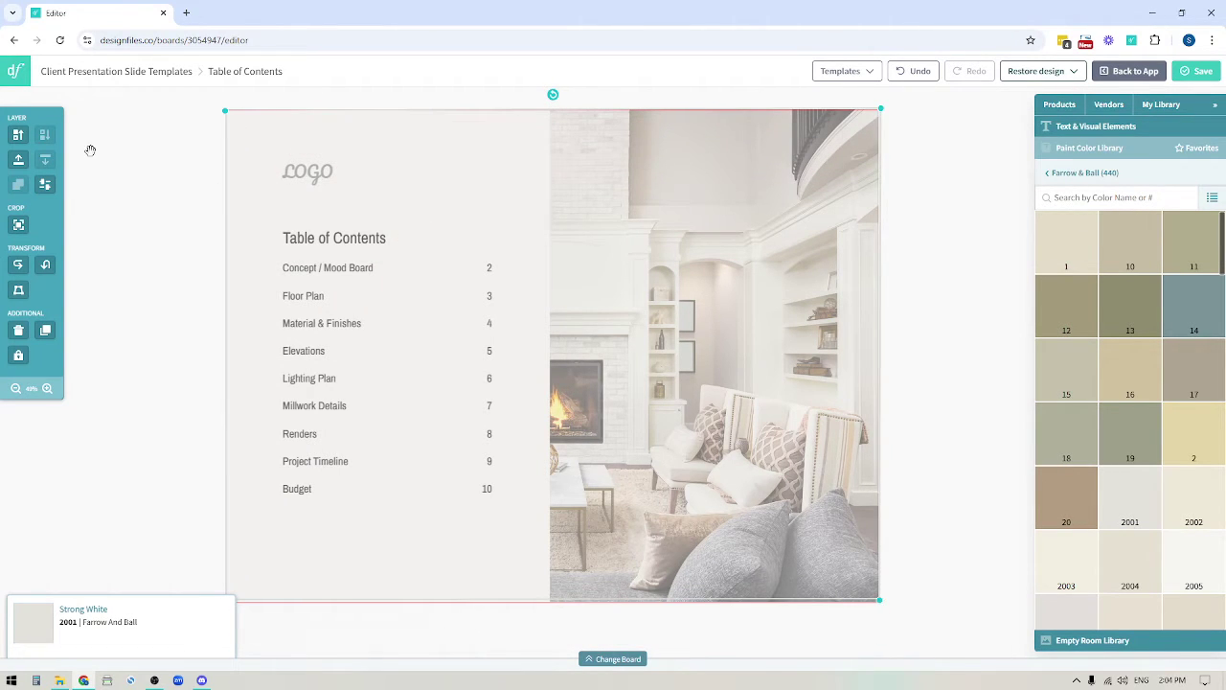
# - Distort the Strong White background so its upper-right corner meets the corner of the board, and apply the change
pyautogui.click(18, 290)
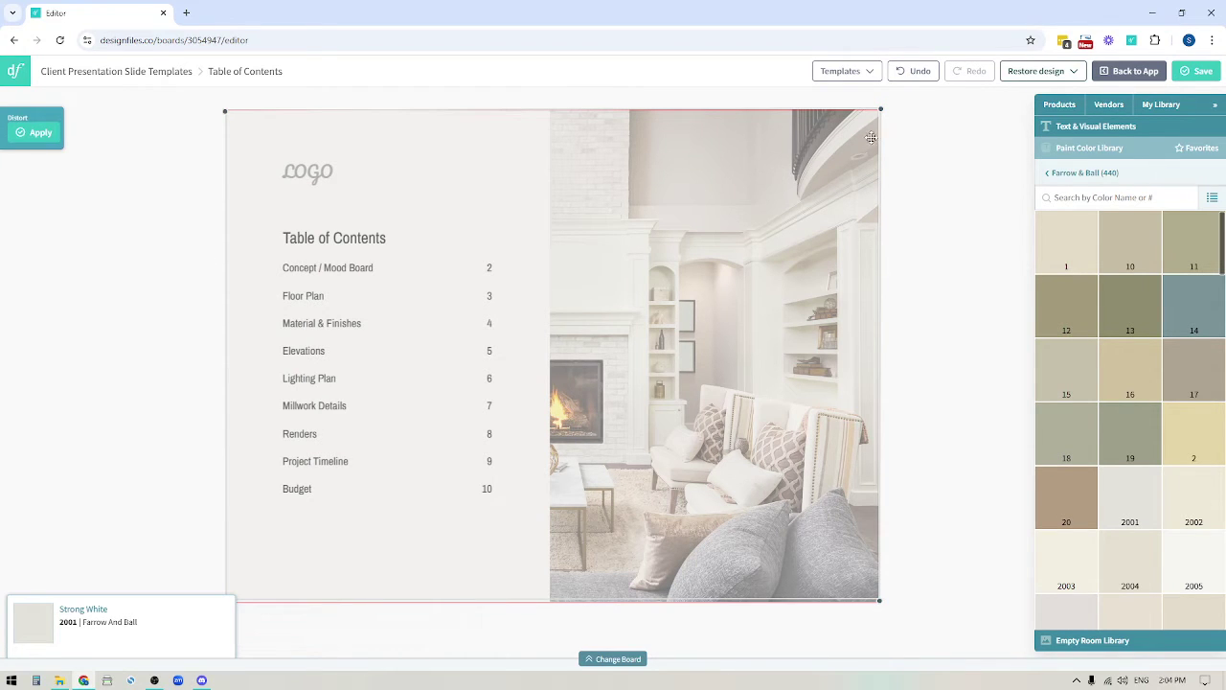
pyautogui.moveTo(879, 109)
pyautogui.mouseDown()
pyautogui.moveTo(591, 205)
pyautogui.moveTo(879, 109)
pyautogui.mouseUp()
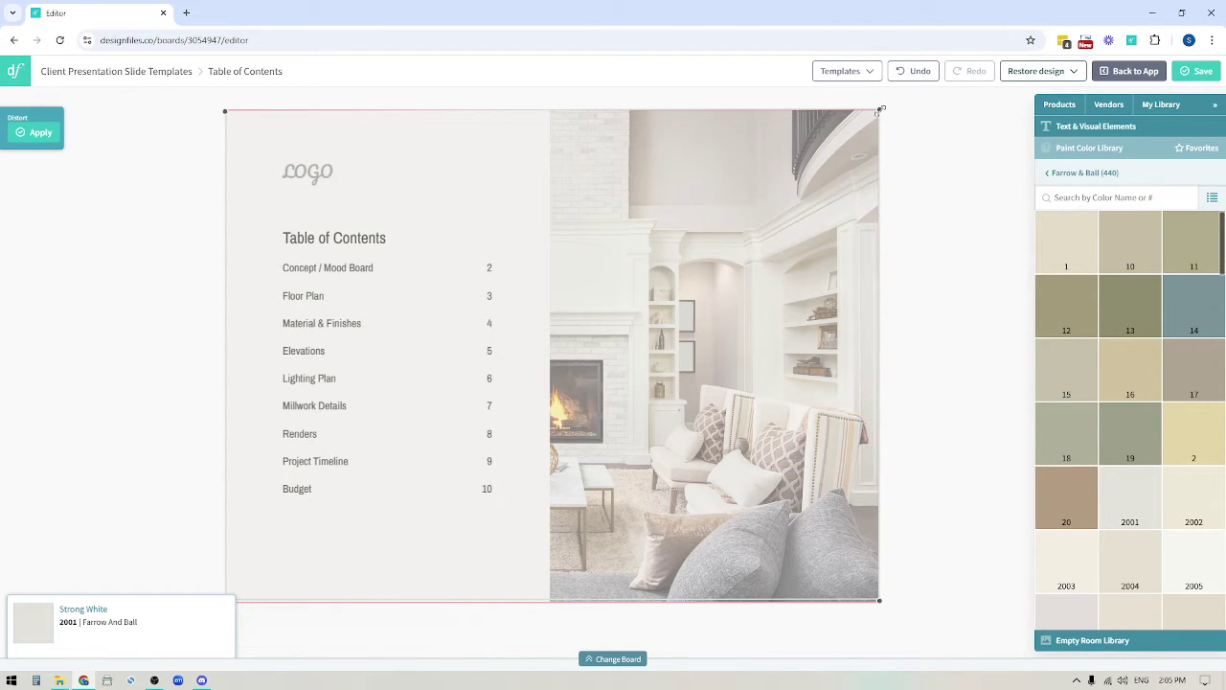
pyautogui.click(40, 134)
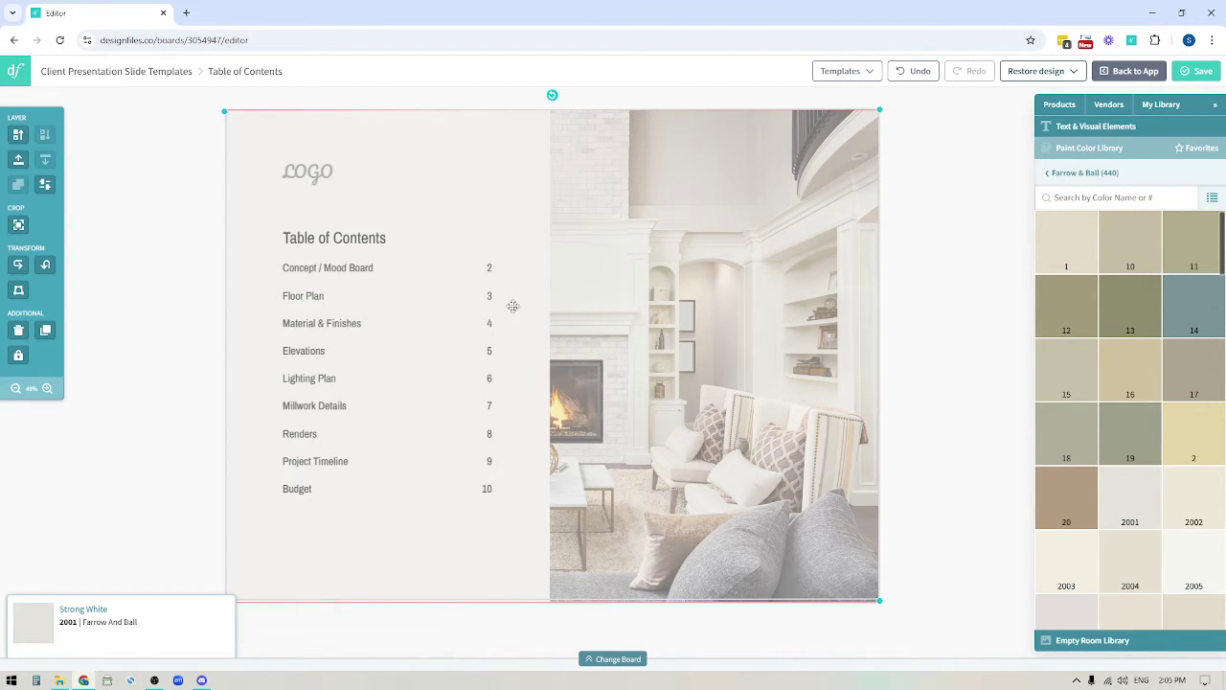
# - Try the background swatch's transparency at 100, set it back to 50, and deselect the swatch
pyautogui.click(45, 186)
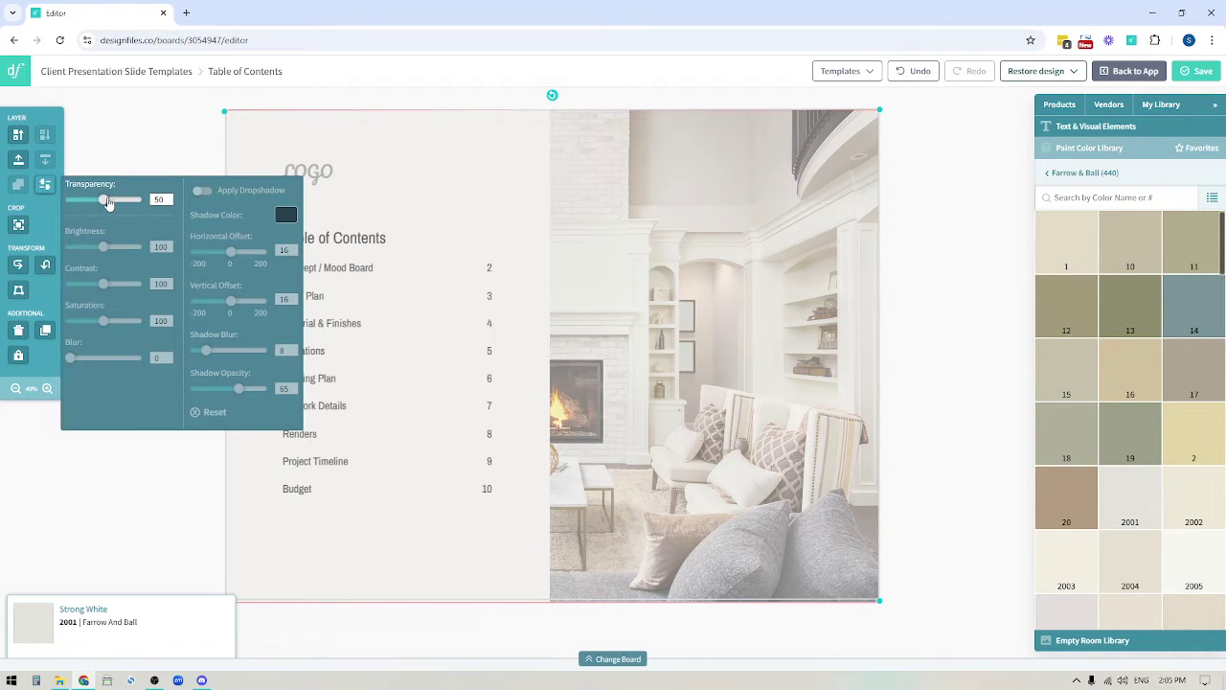
pyautogui.moveTo(103, 199); pyautogui.dragTo(144, 201)
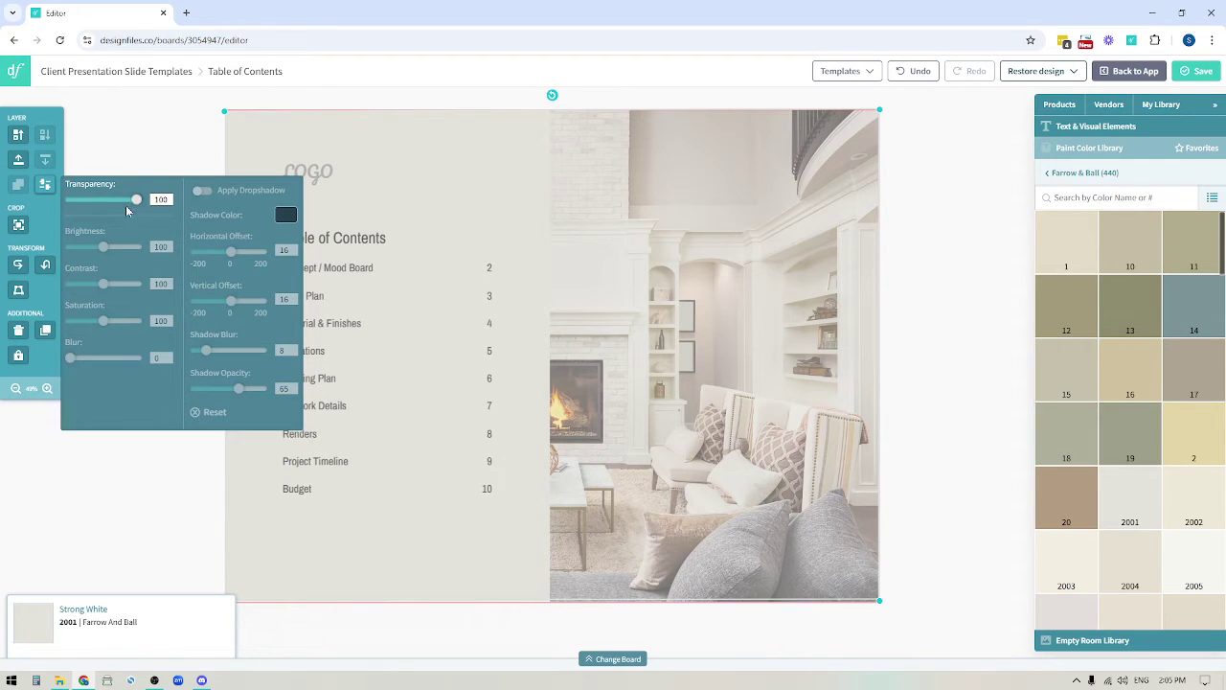
pyautogui.doubleClick(161, 200)
pyautogui.write('50')
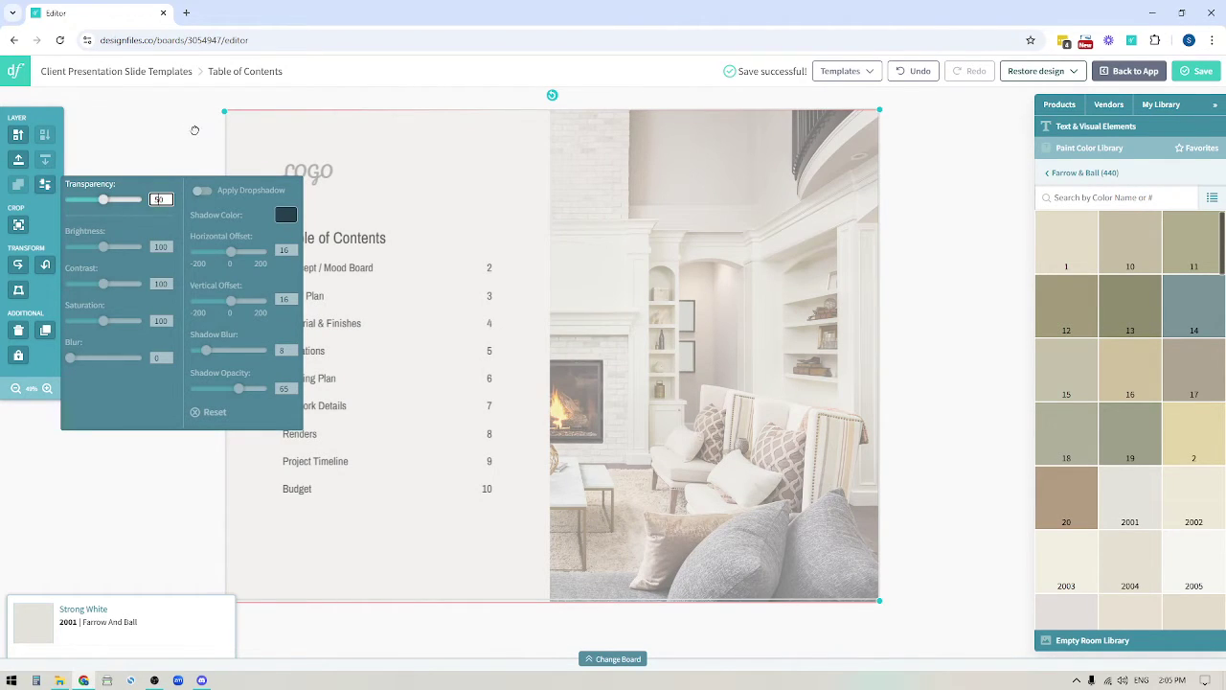
pyautogui.press('Escape')
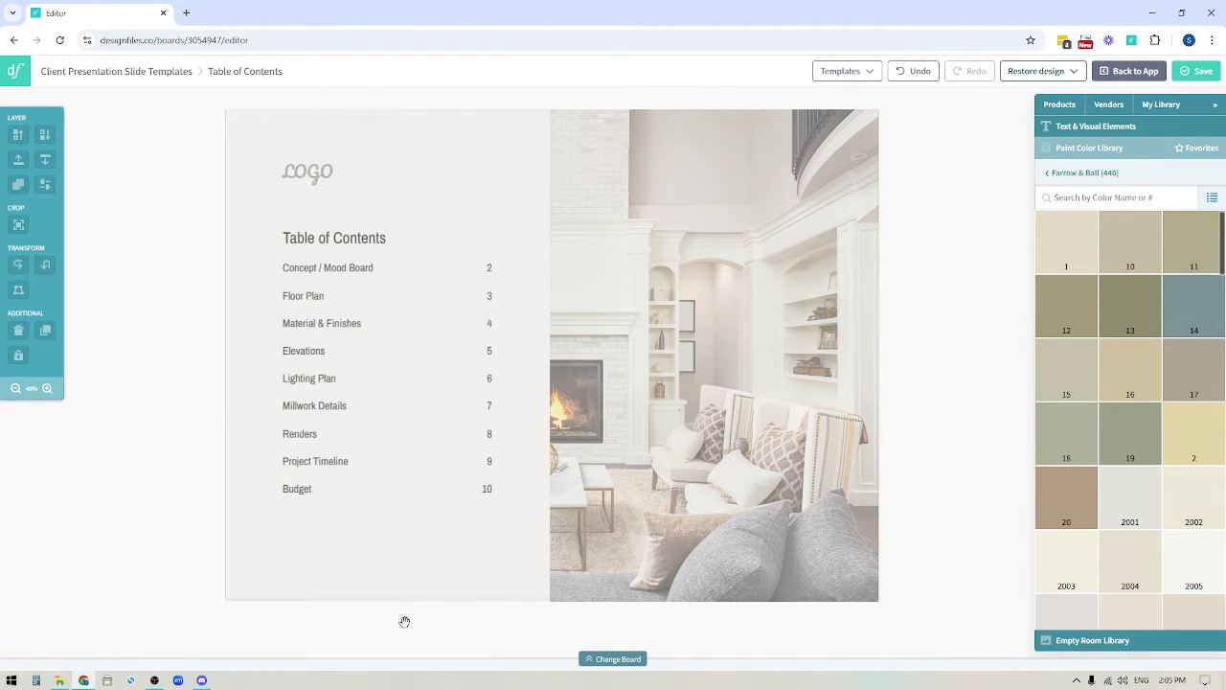
# - Select the living room photo and browse the uploaded images in the personal library's assets
pyautogui.click(706, 209)
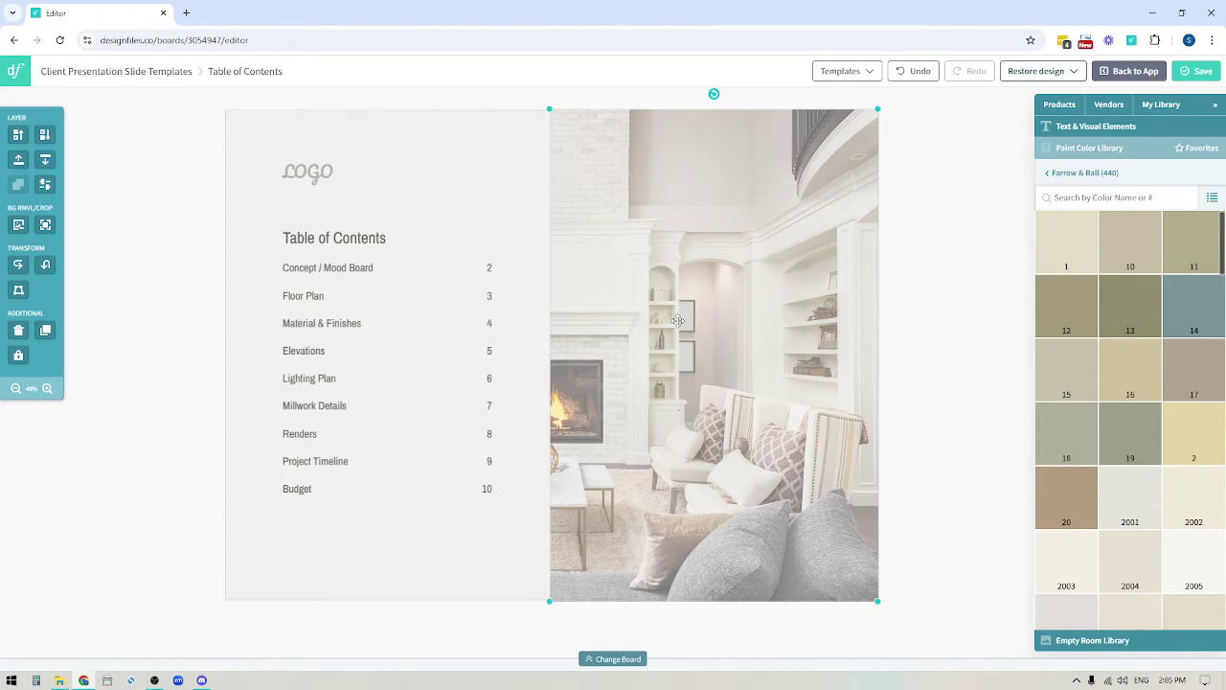
pyautogui.click(1157, 110)
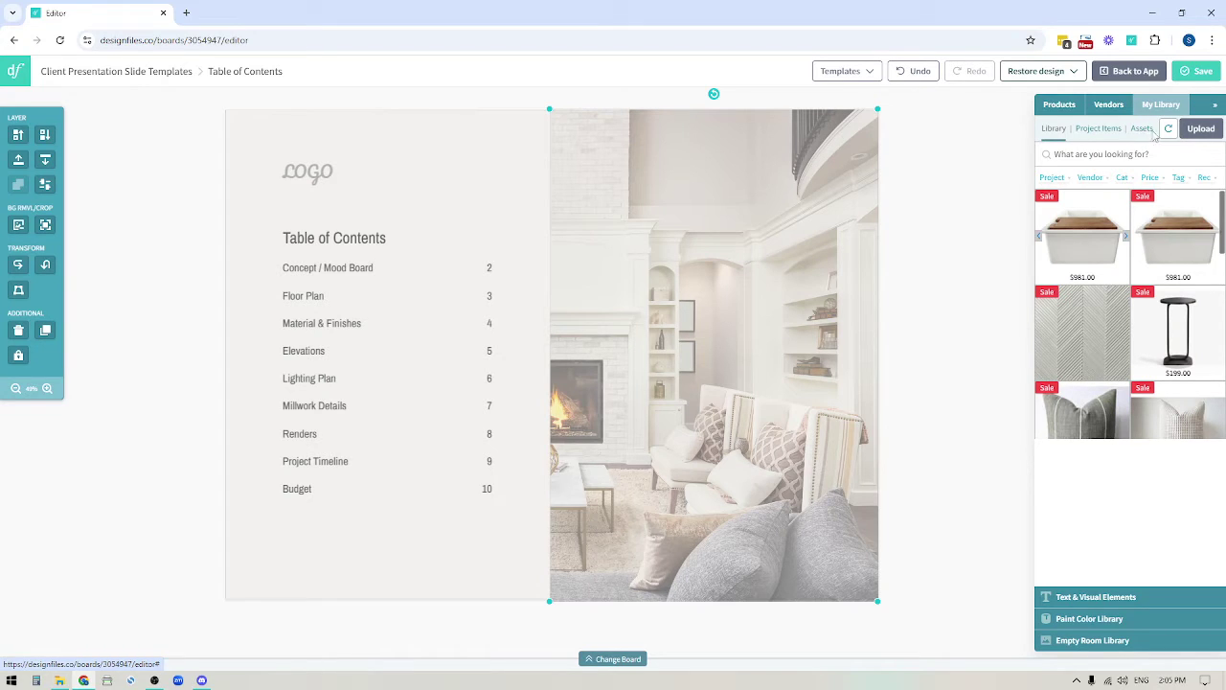
pyautogui.click(1142, 130)
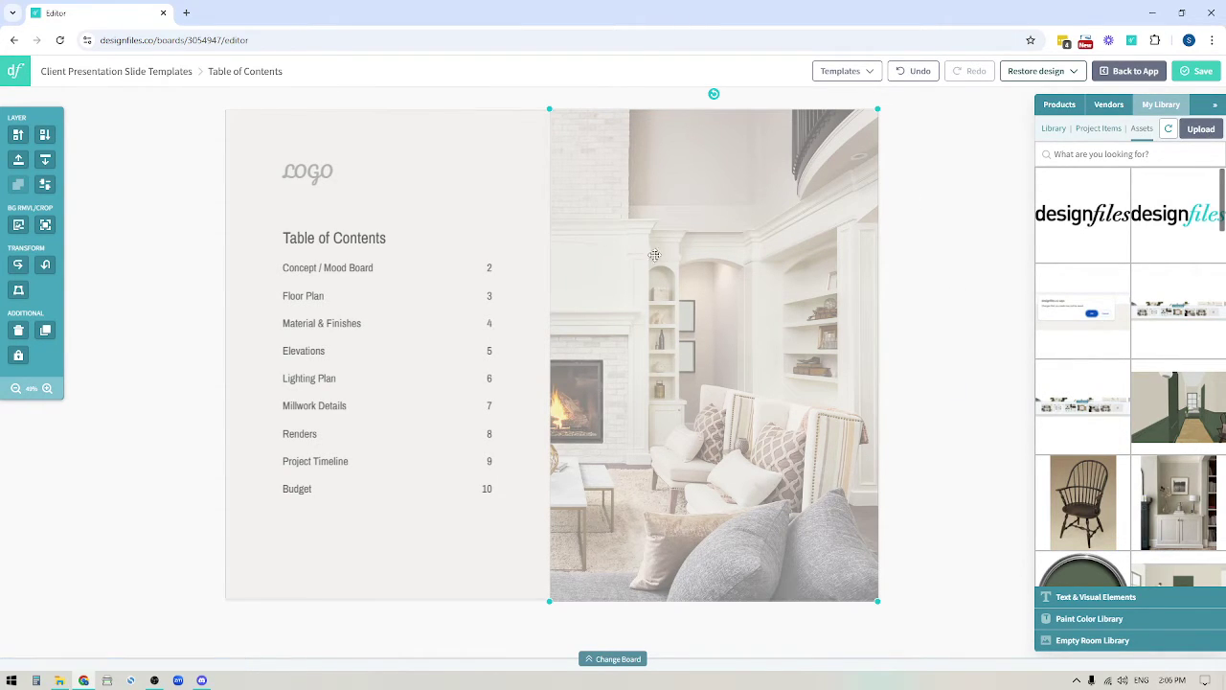
pyautogui.scroll(-10, 1149, 383)
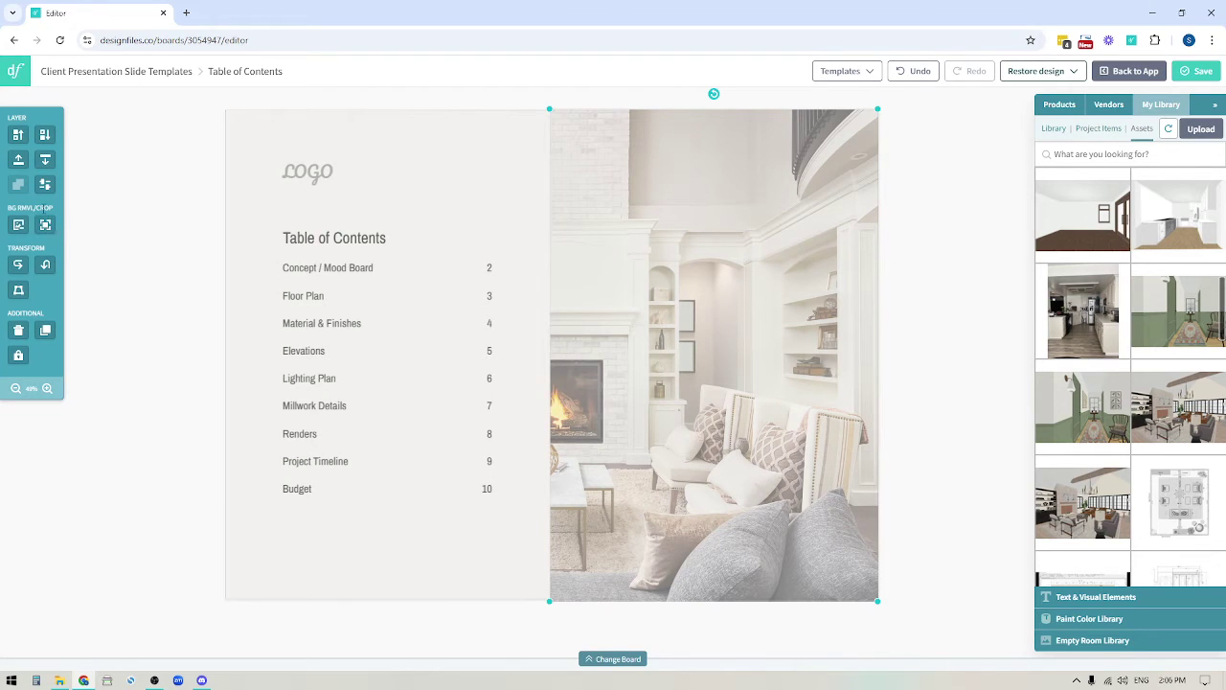
# - Reapply the living room photo's existing crop, and try its transparency at 100 before setting it back to 50
pyautogui.click(46, 226)
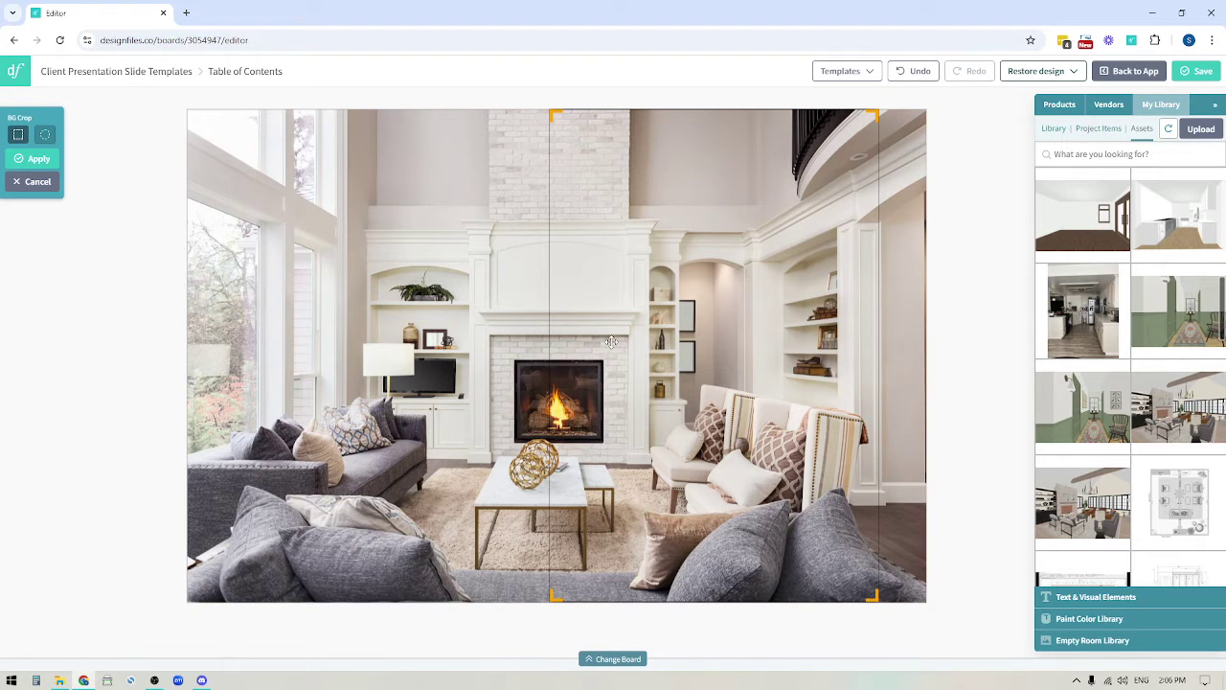
pyautogui.click(28, 163)
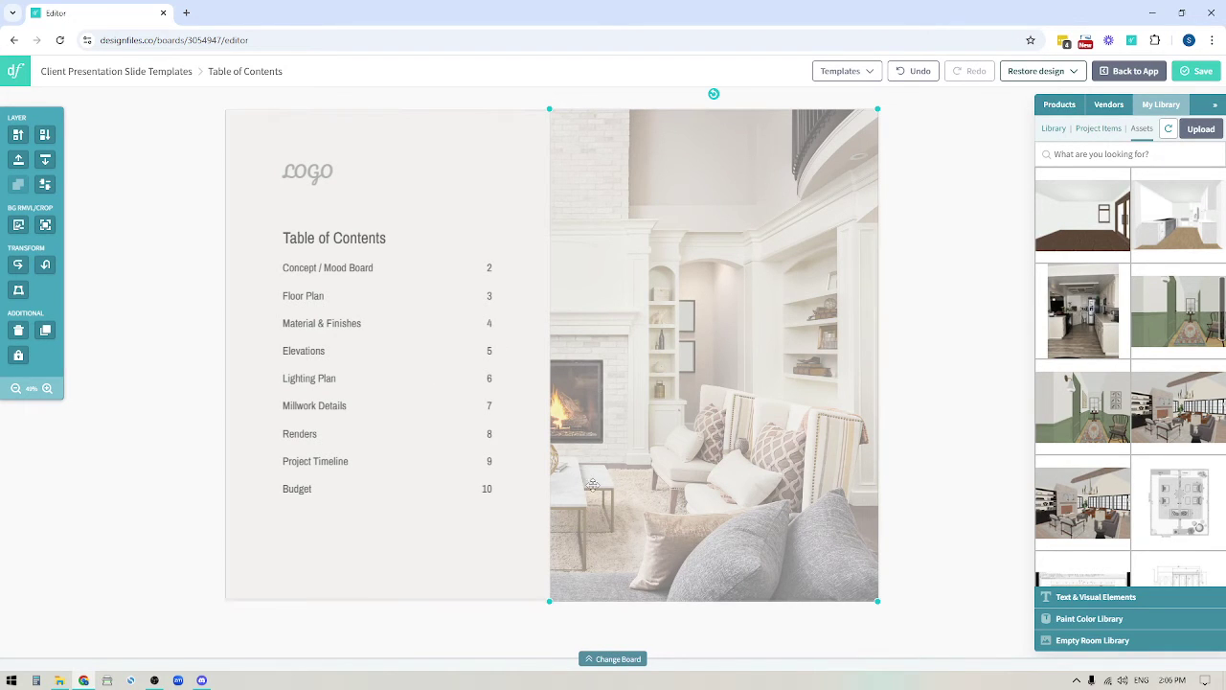
pyautogui.click(45, 183)
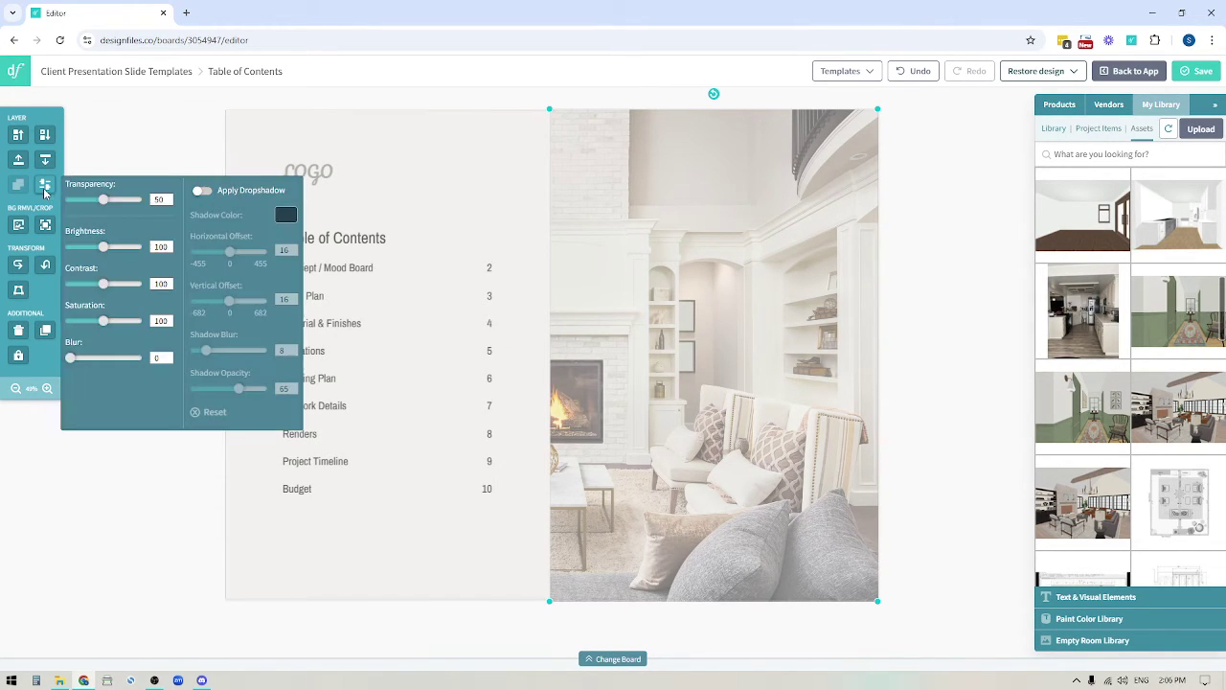
pyautogui.moveTo(103, 199); pyautogui.dragTo(159, 198)
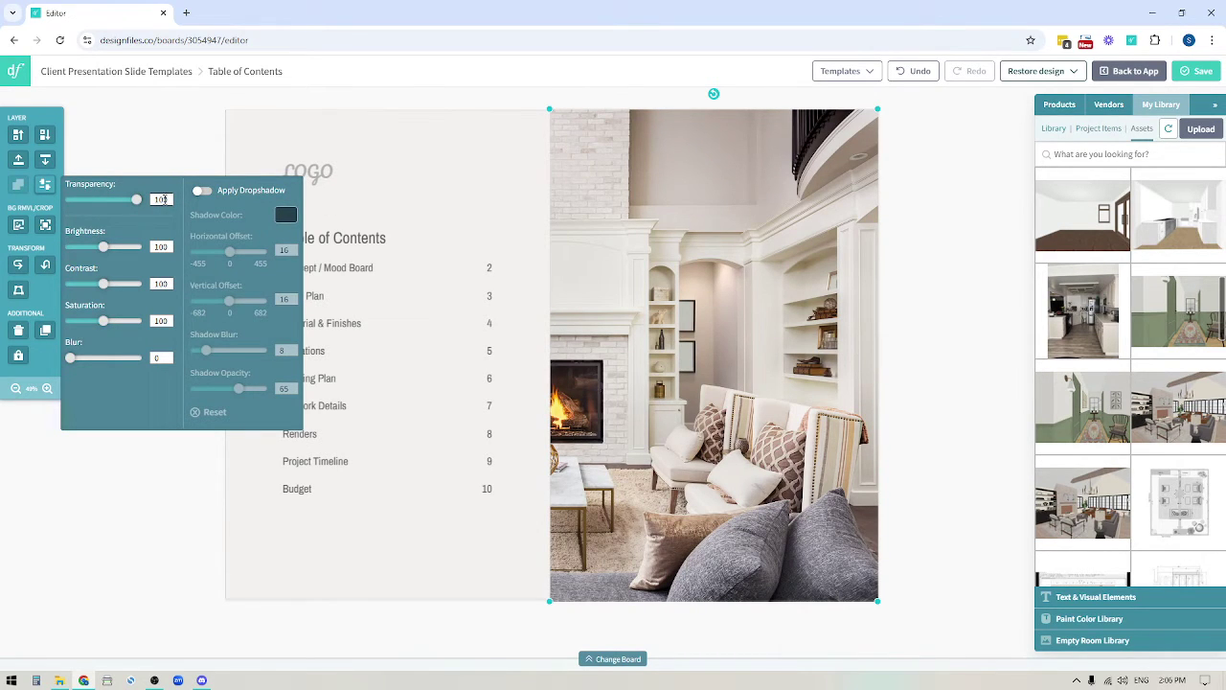
pyautogui.moveTo(165, 199); pyautogui.dragTo(137, 204)
pyautogui.write('50')
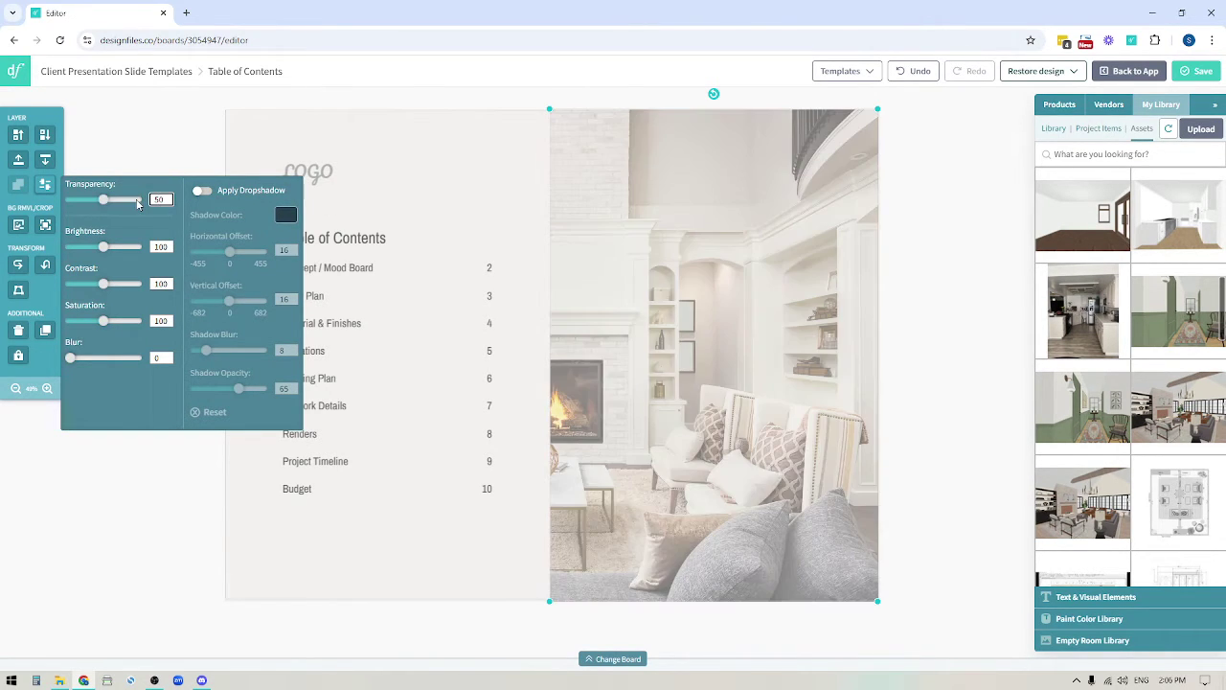
pyautogui.click(182, 469)
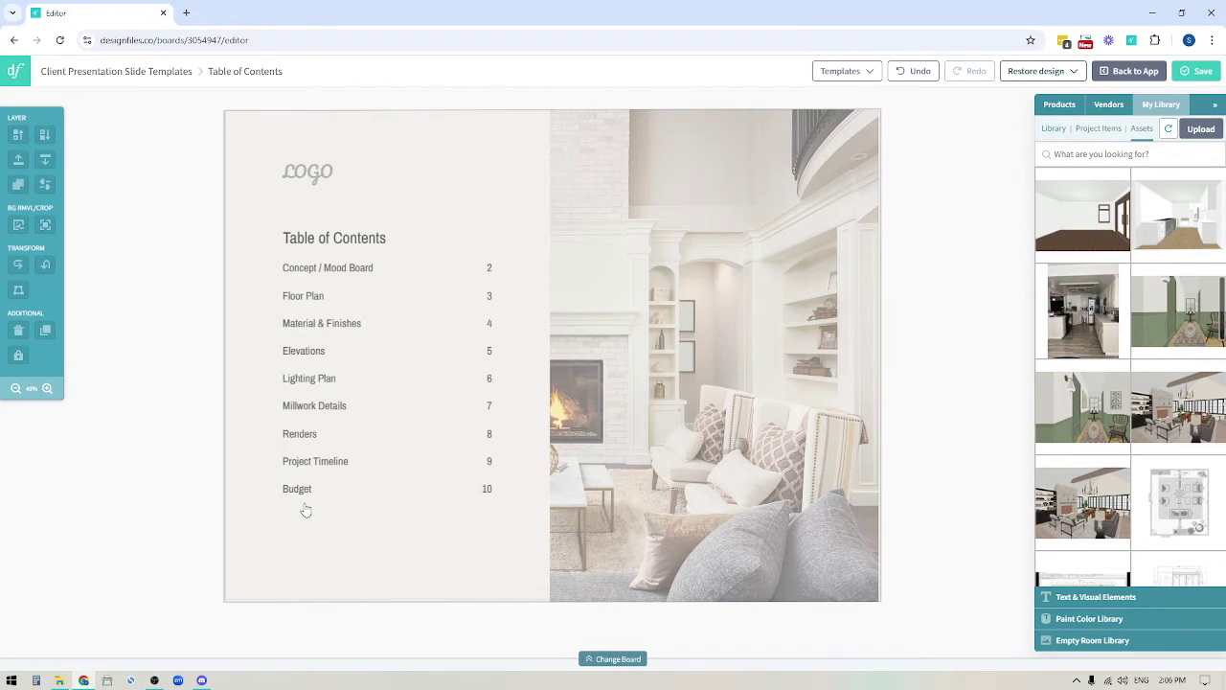
# - Select the LOGO placeholder text and look at the uploaded logo images in the personal library's assets
pyautogui.click(313, 174)
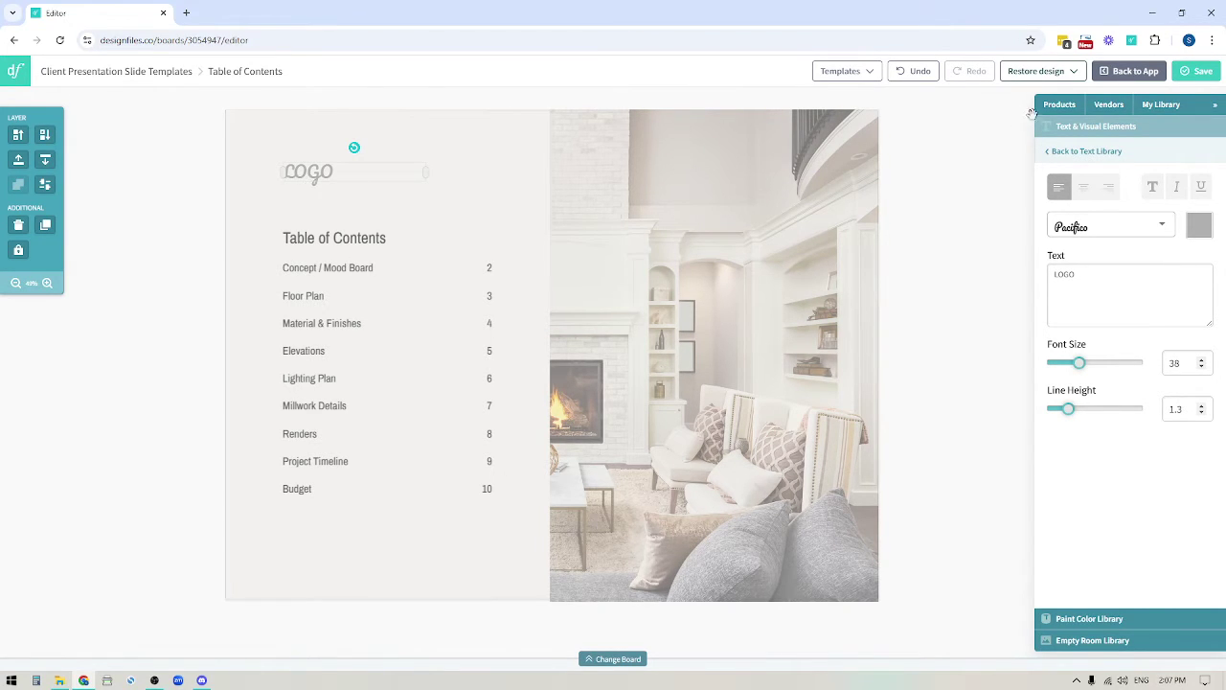
pyautogui.click(1161, 106)
pyautogui.click(1141, 128)
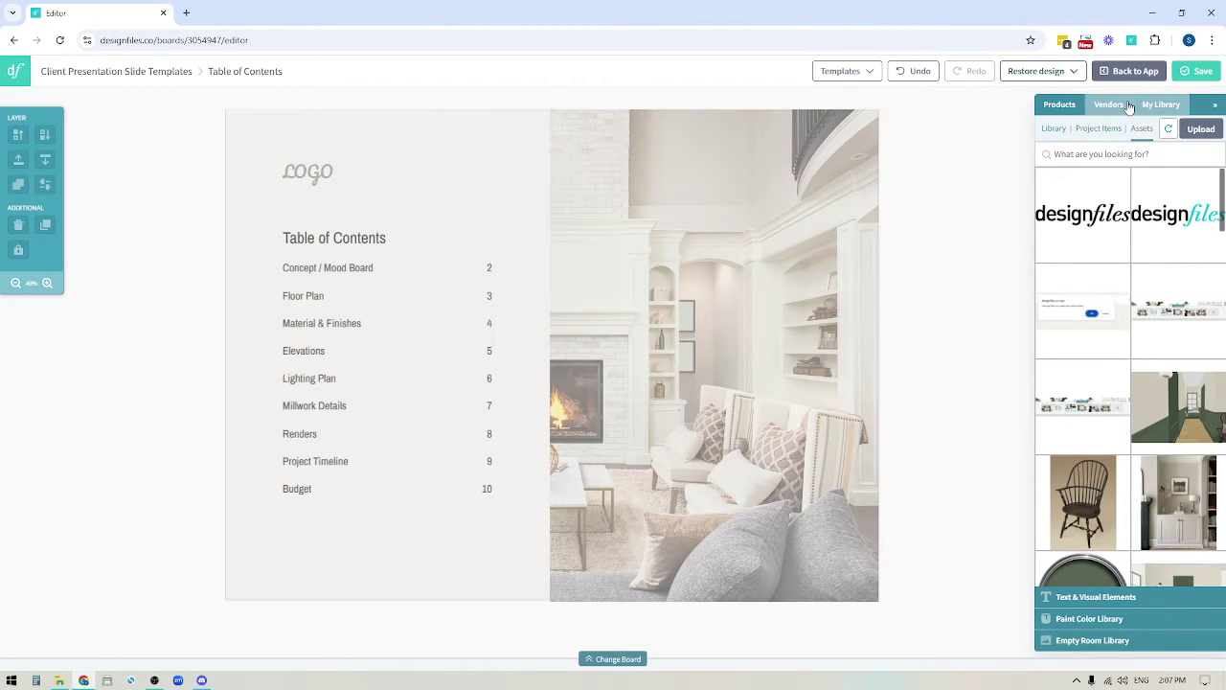
# - Add an Archivo Narrow text box beside the board's left edge, reading "Table of Contents"
pyautogui.click(1063, 597)
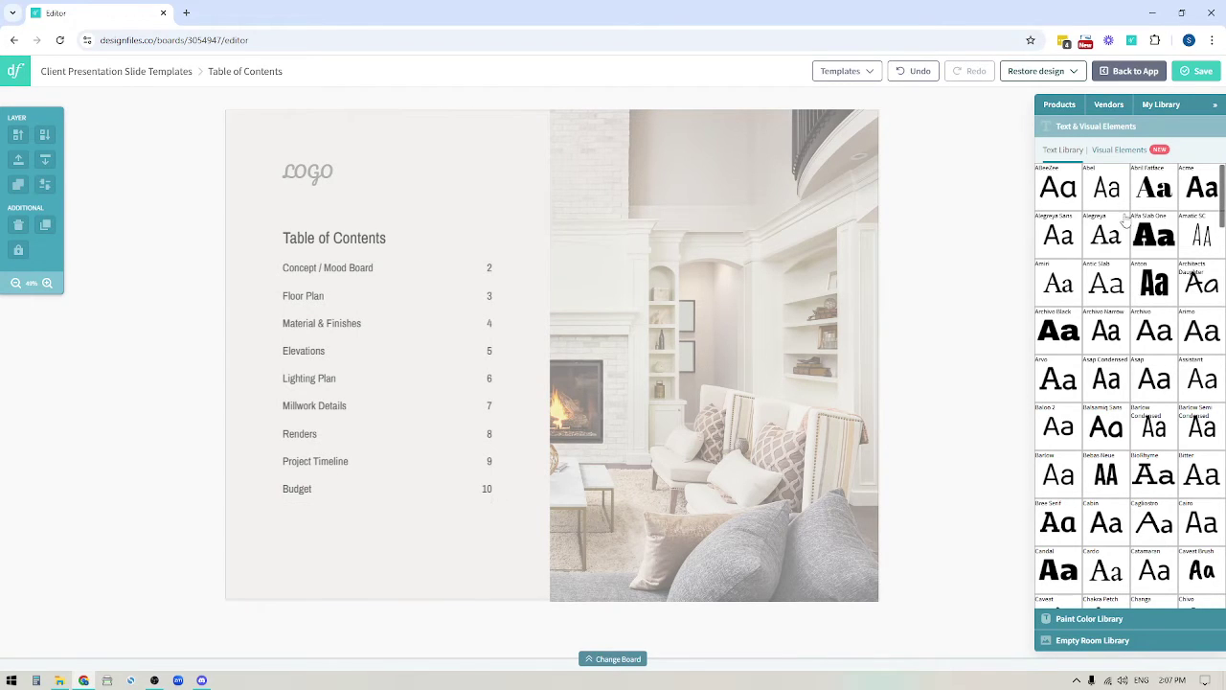
pyautogui.moveTo(1106, 330); pyautogui.dragTo(190, 287)
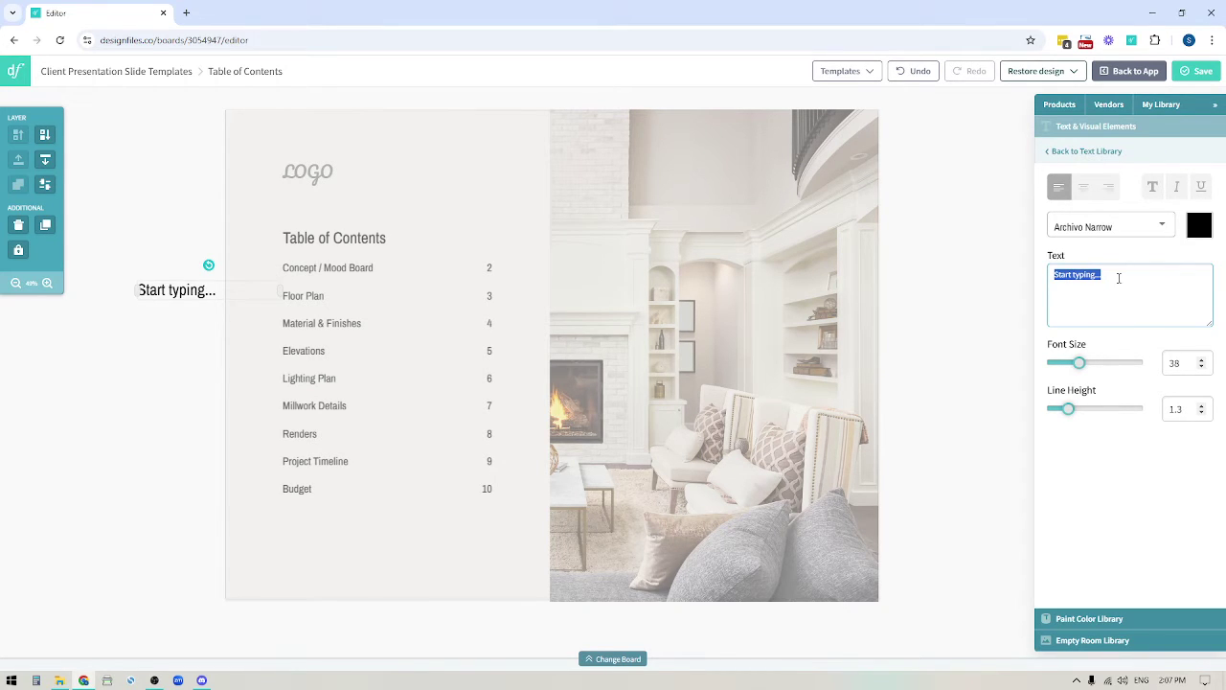
pyautogui.moveTo(1118, 278); pyautogui.dragTo(1025, 273)
pyautogui.write('Table of')
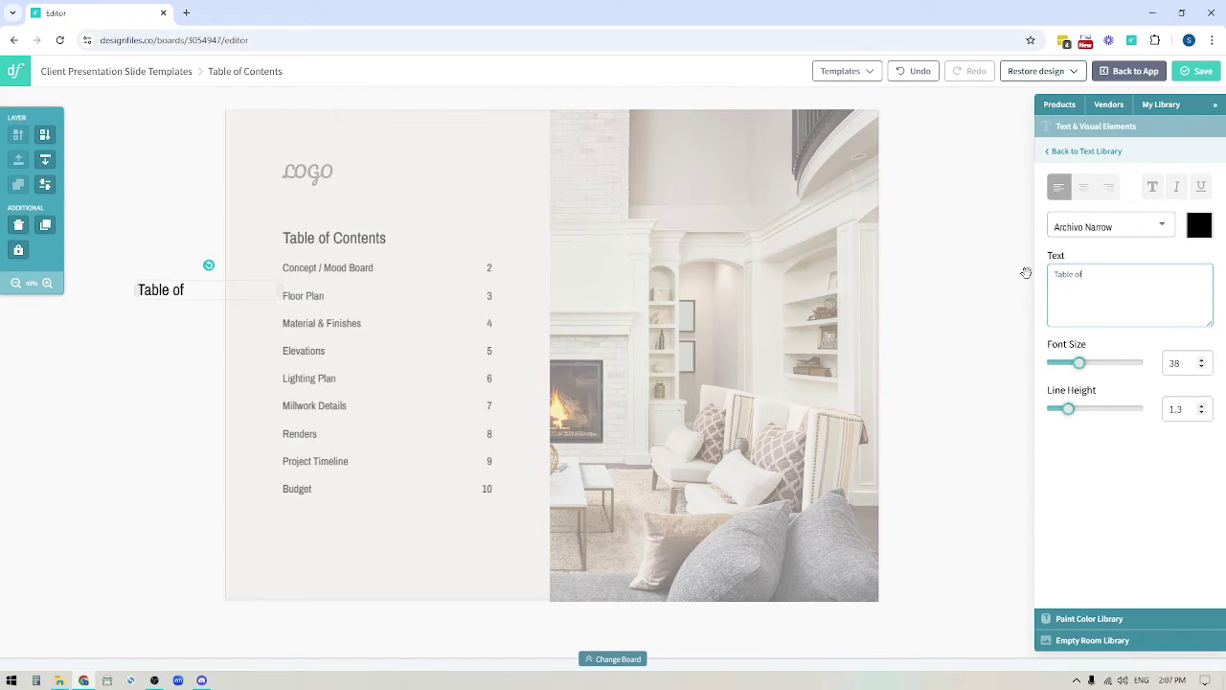
pyautogui.write(' Contents')
# - Look through the available fonts for the new "Table of Contents" text and color it dark blue, #2643b5
pyautogui.click(1162, 226)
pyautogui.click(1164, 227)
pyautogui.click(1164, 227)
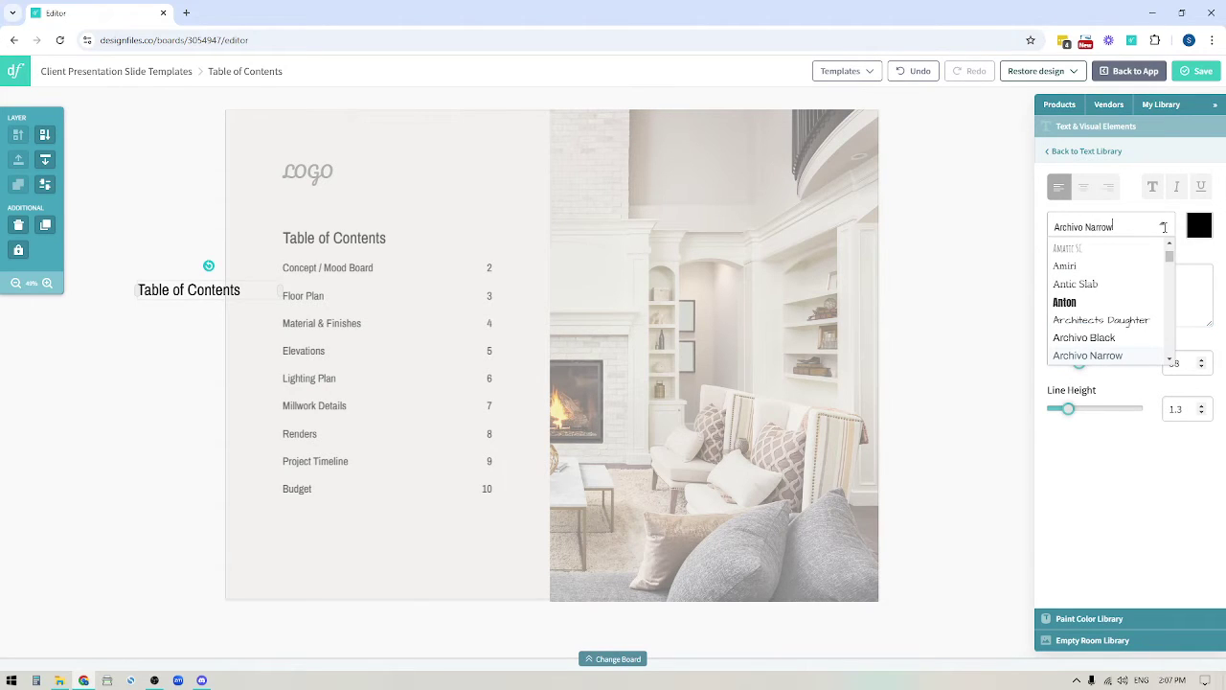
pyautogui.click(1198, 230)
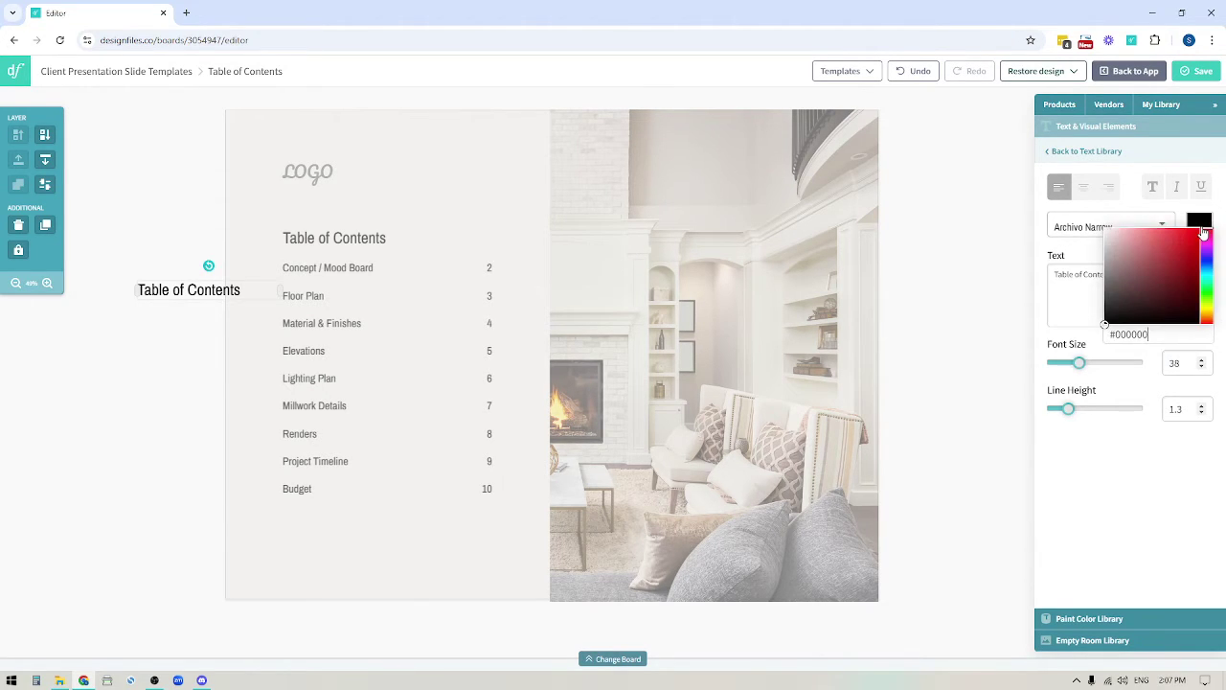
pyautogui.moveTo(1176, 249); pyautogui.dragTo(1130, 248)
pyautogui.write('243166')
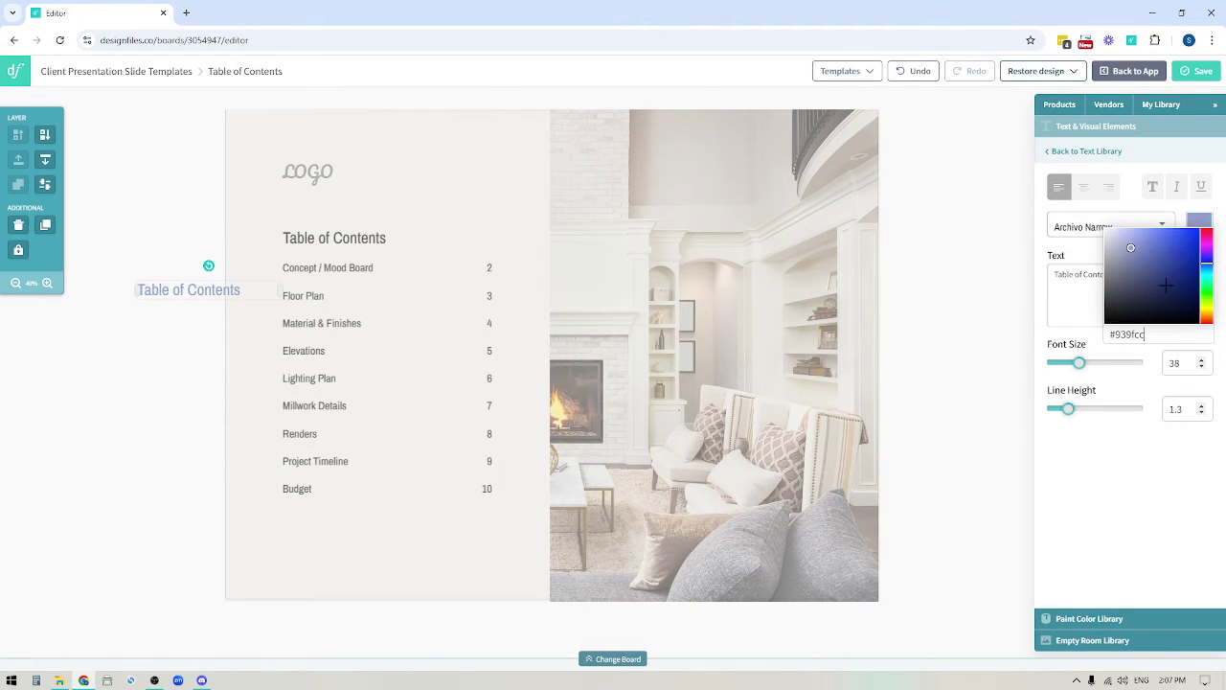
pyautogui.click(1179, 256)
pyautogui.moveTo(1160, 334); pyautogui.dragTo(1111, 334)
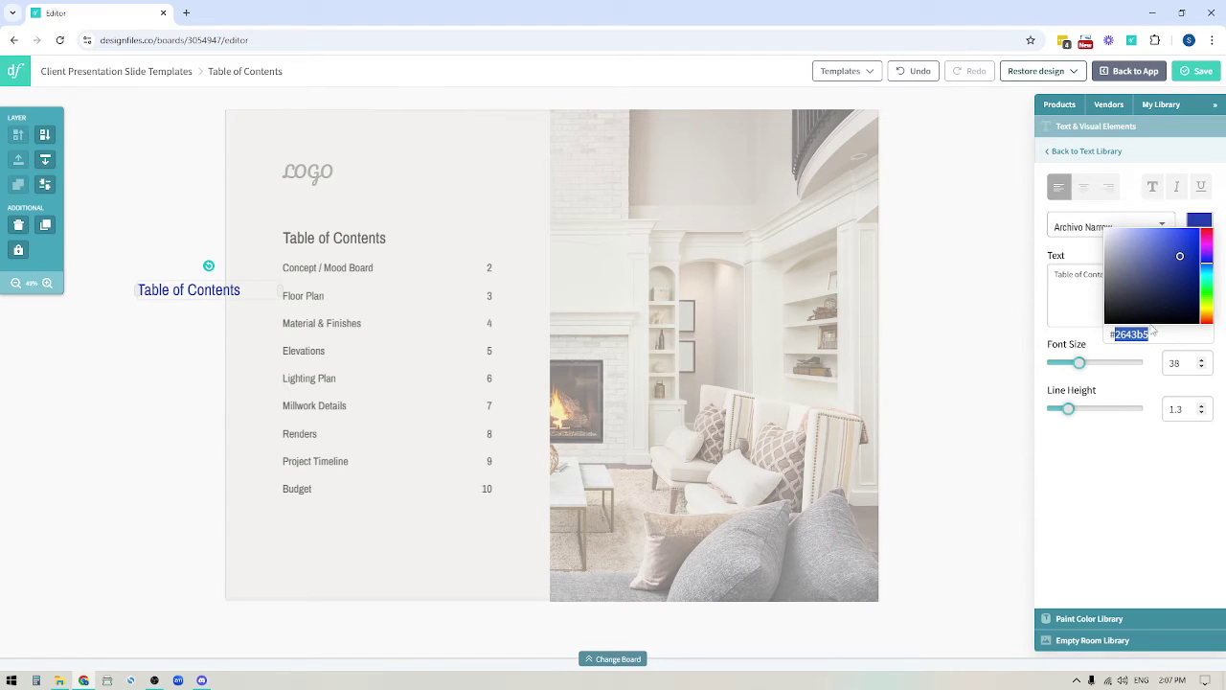
pyautogui.click(956, 419)
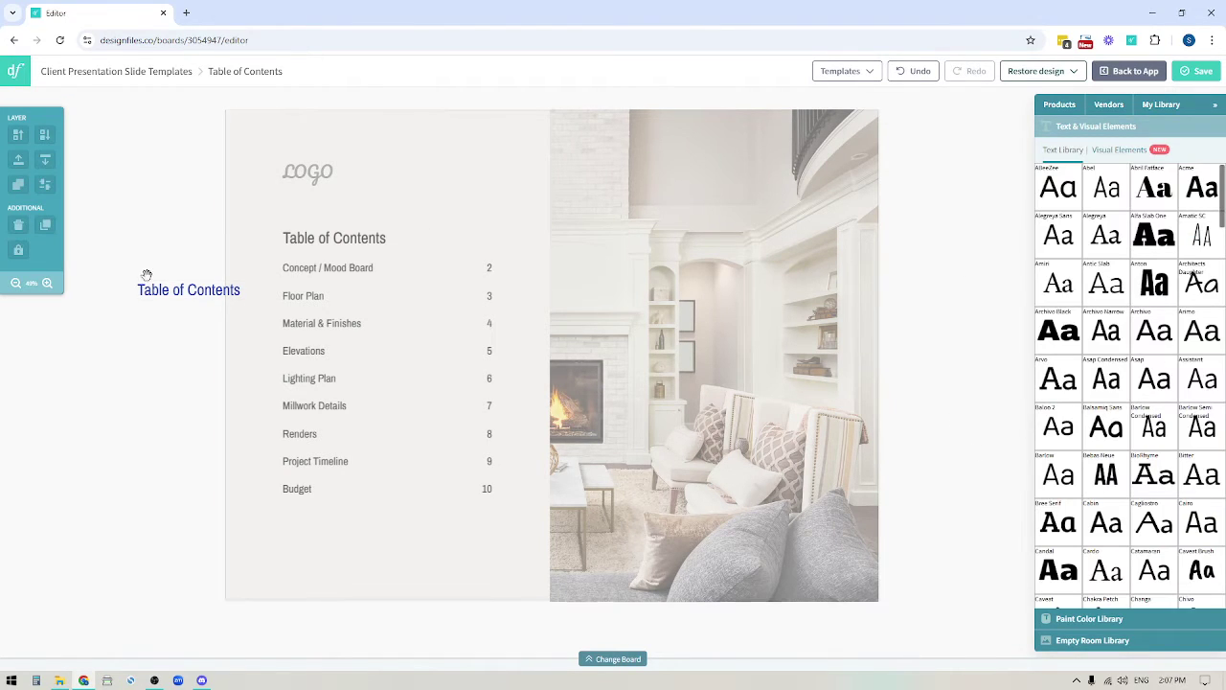
# - Select the blue "Table of Contents" text beside the board and delete it
pyautogui.click(172, 301)
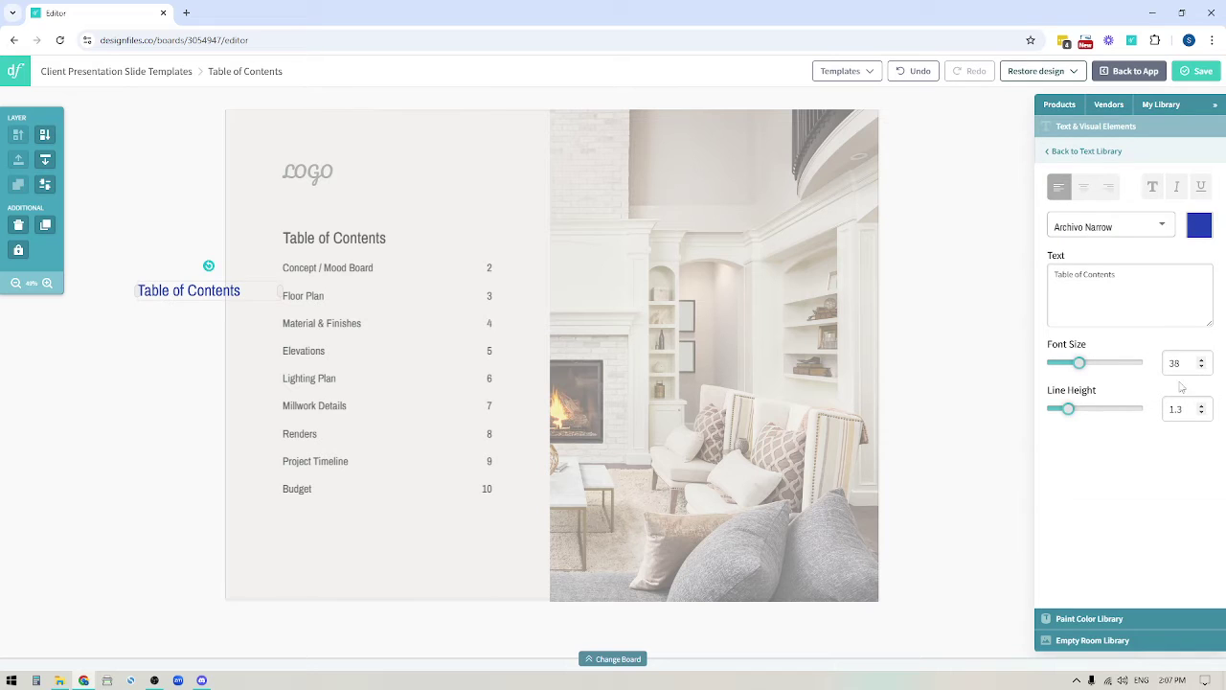
pyautogui.moveTo(218, 299); pyautogui.dragTo(182, 295)
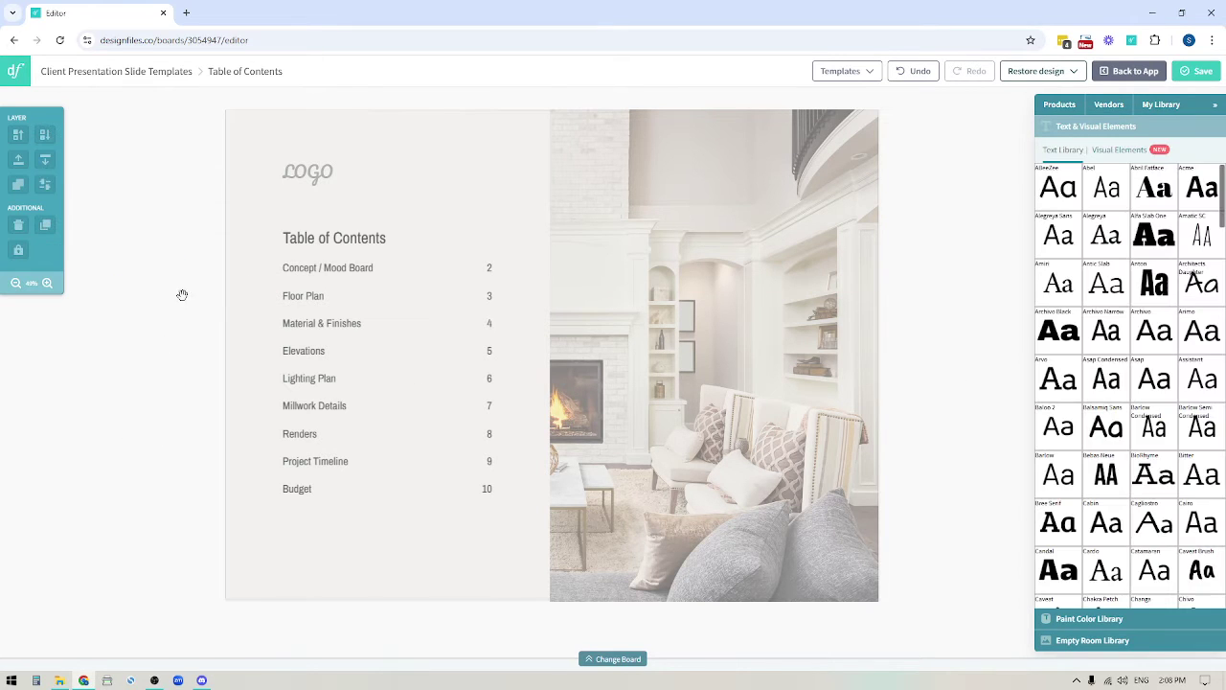
# - Try line heights of 2.8 and 1.6 on the list of section names, set it back to 2.5, and deselect the list
pyautogui.click(306, 277)
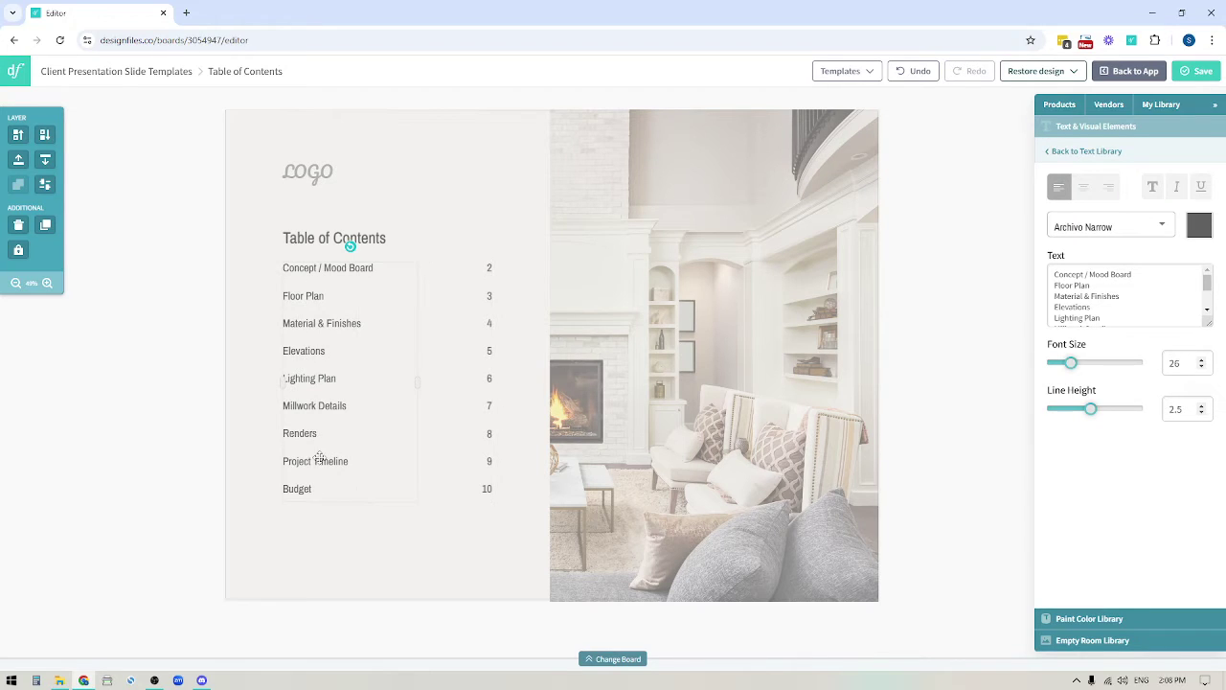
pyautogui.click(1202, 407)
pyautogui.click(1202, 407)
pyautogui.click(1202, 407)
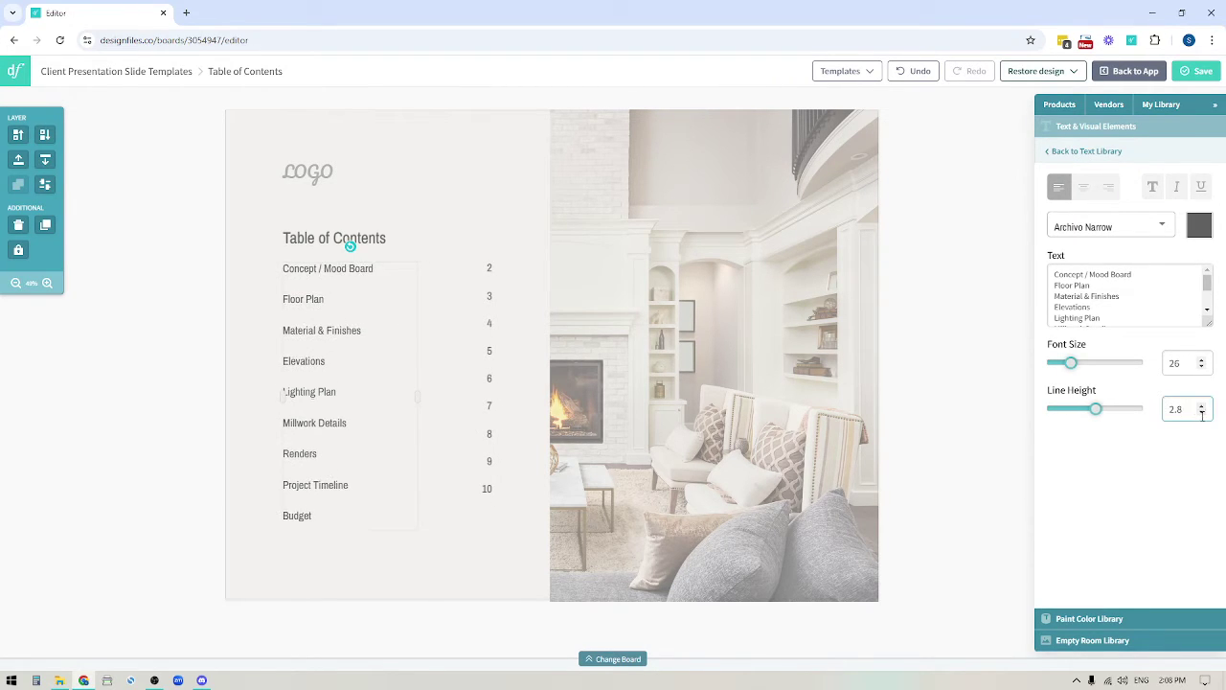
pyautogui.click(1202, 413)
pyautogui.click(1202, 413)
pyautogui.click(1202, 413)
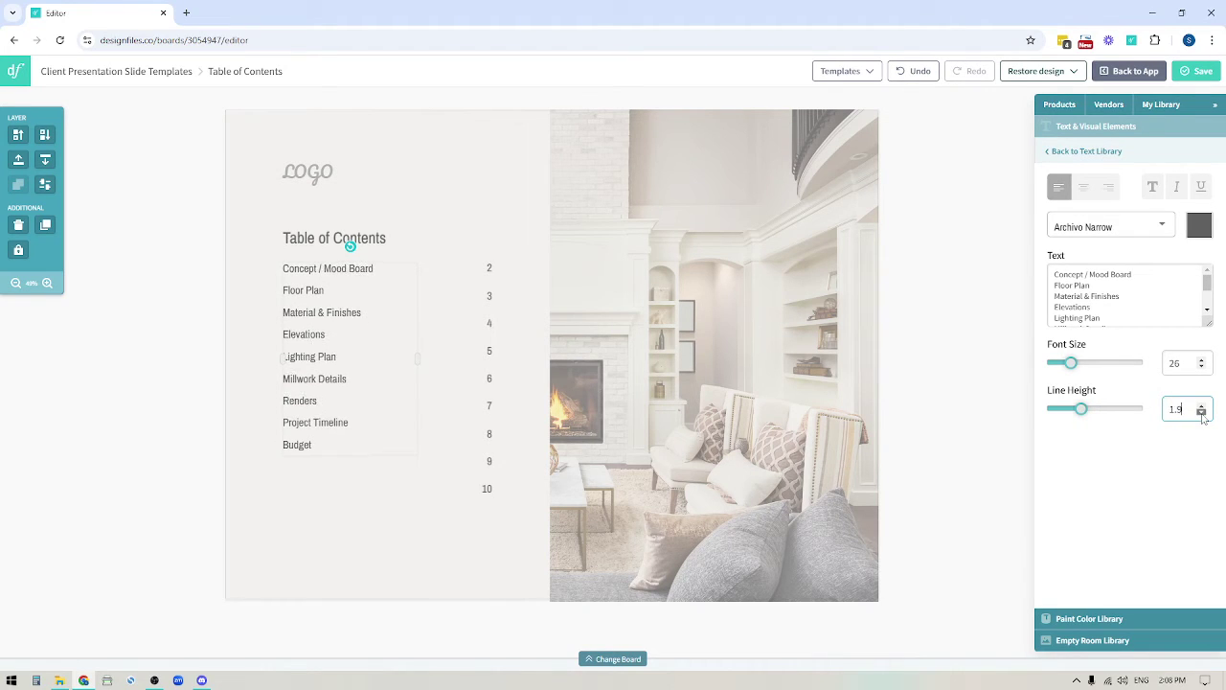
pyautogui.click(1202, 412)
pyautogui.click(1202, 412)
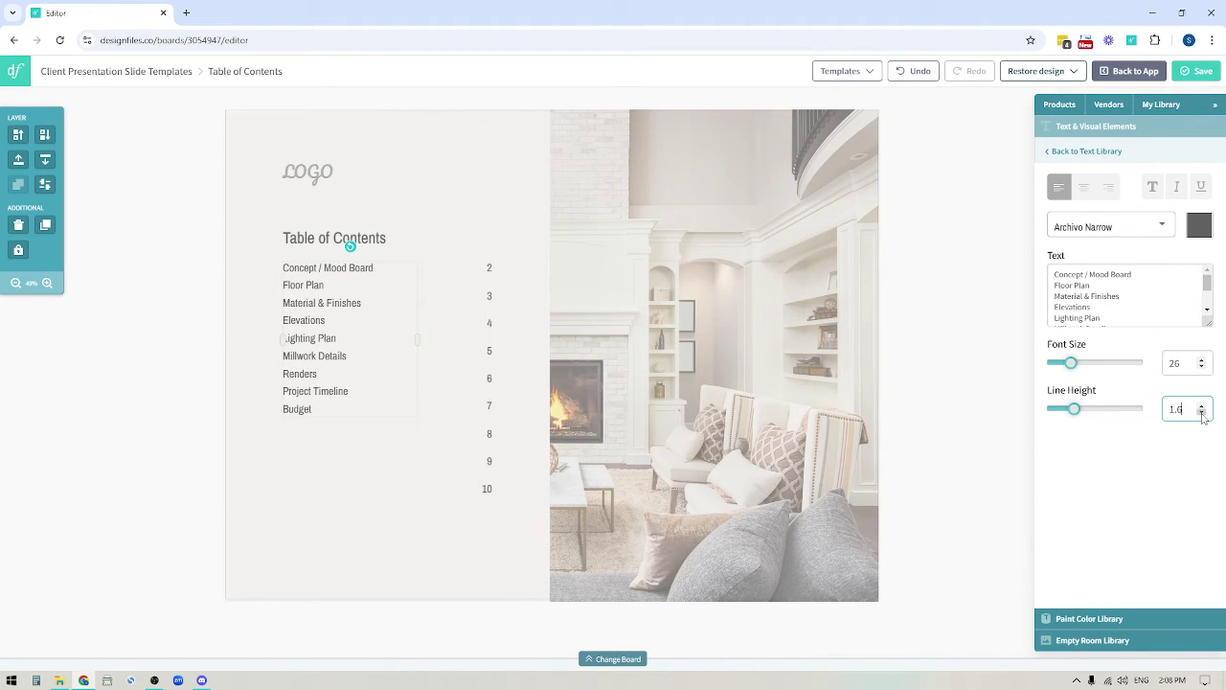
pyautogui.click(1202, 405)
pyautogui.click(1202, 405)
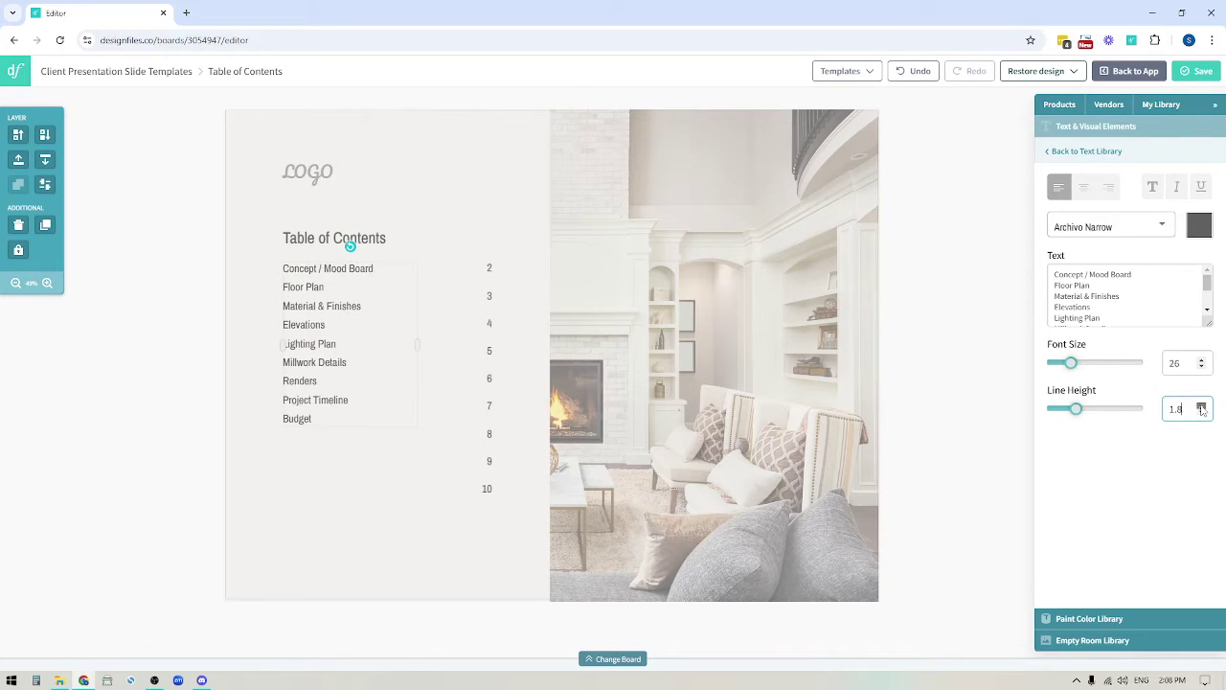
pyautogui.click(1202, 405)
pyautogui.click(1202, 405)
pyautogui.click(1202, 405)
pyautogui.click(1202, 405)
pyautogui.click(1202, 405)
pyautogui.click(1202, 405)
pyautogui.click(1202, 405)
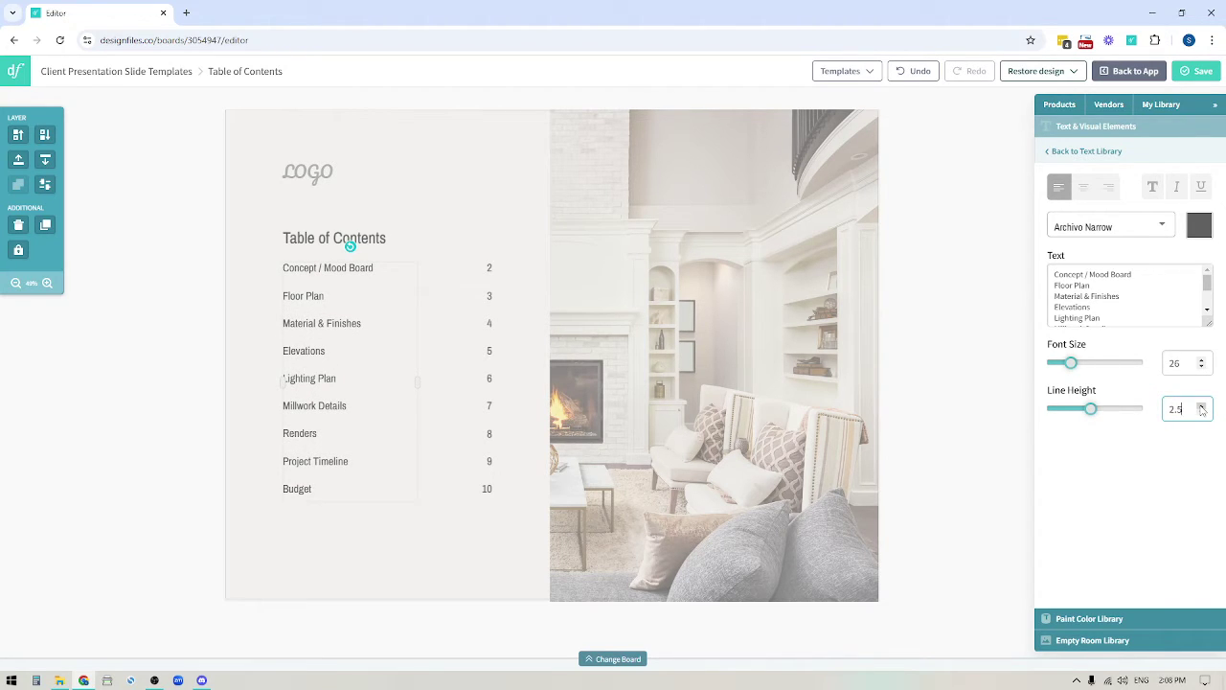
pyautogui.click(952, 296)
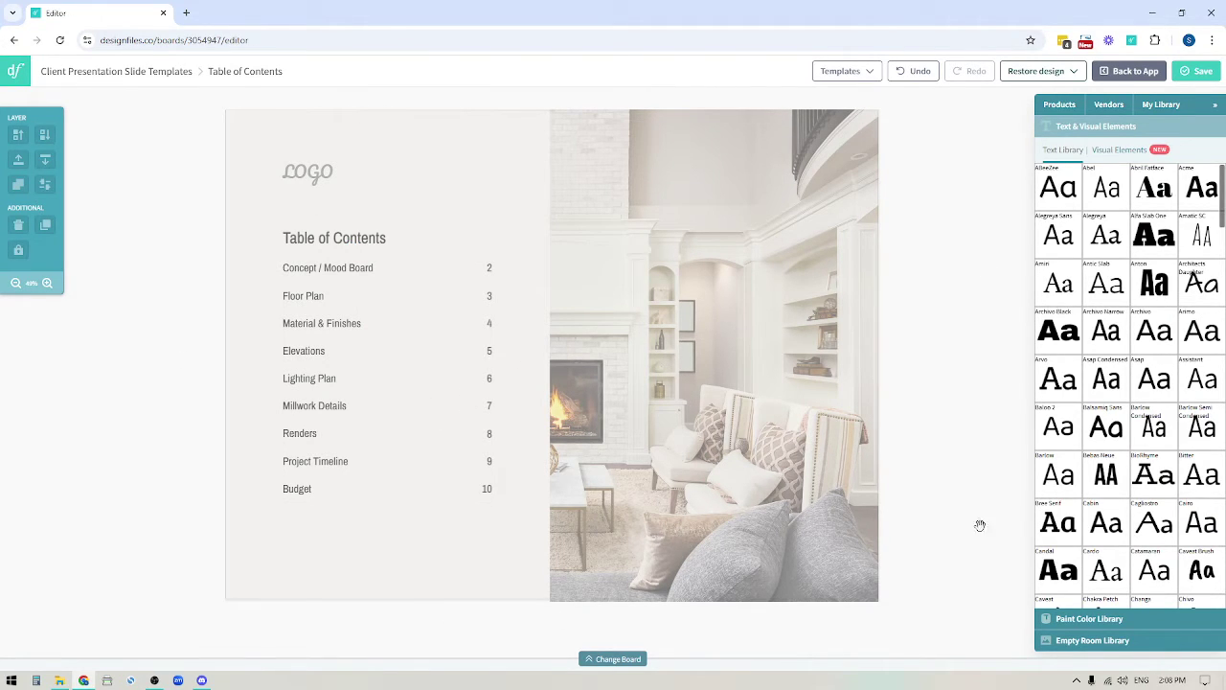
# - Browse the visual elements library for lines, arrows, circles, pins, plants, tape and brush strokes
pyautogui.click(1106, 151)
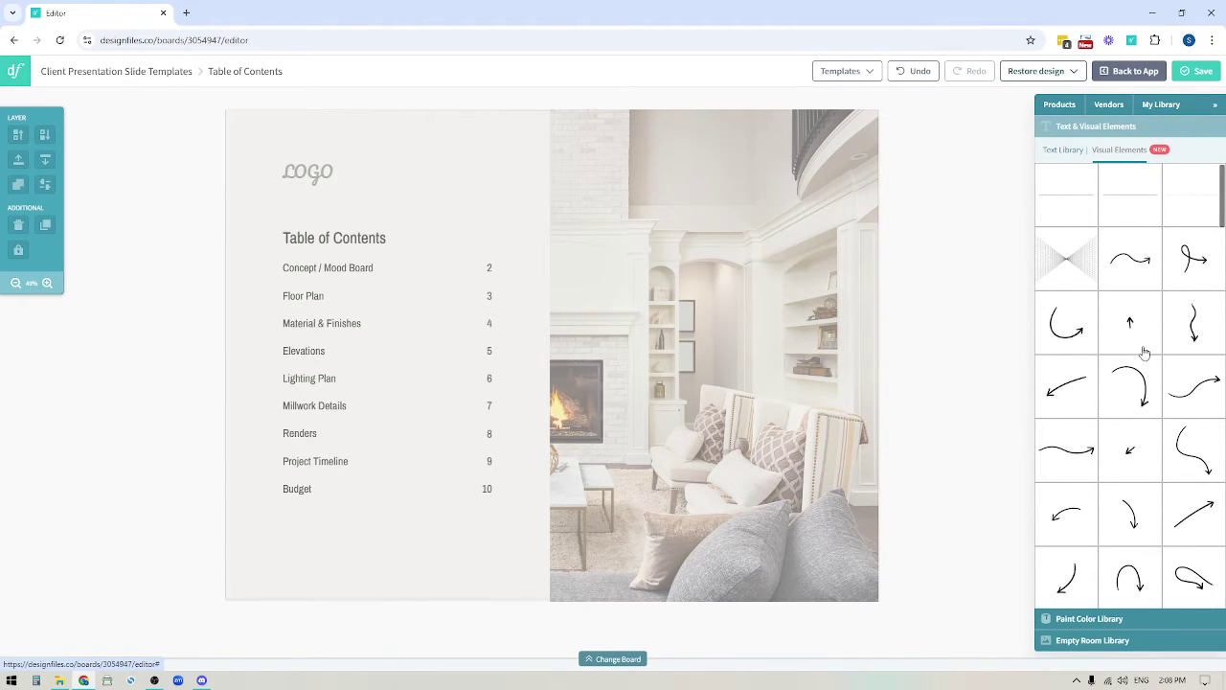
pyautogui.scroll(-20, 1168, 280)
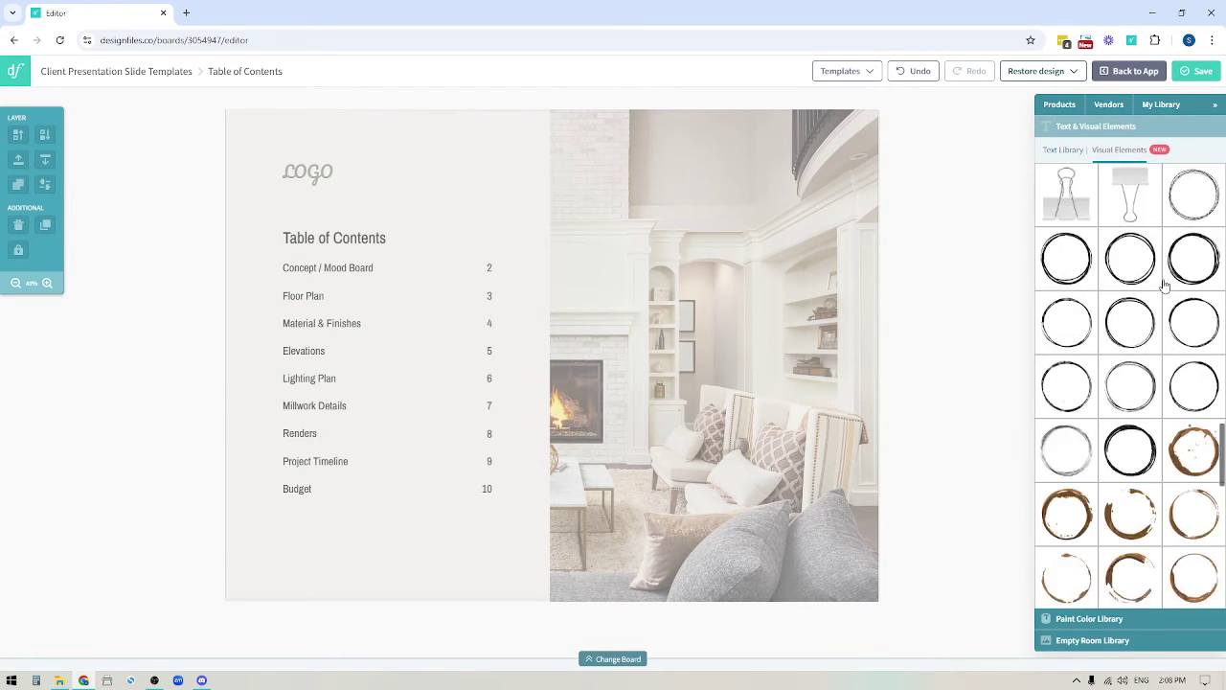
pyautogui.scroll(-15, 1165, 286)
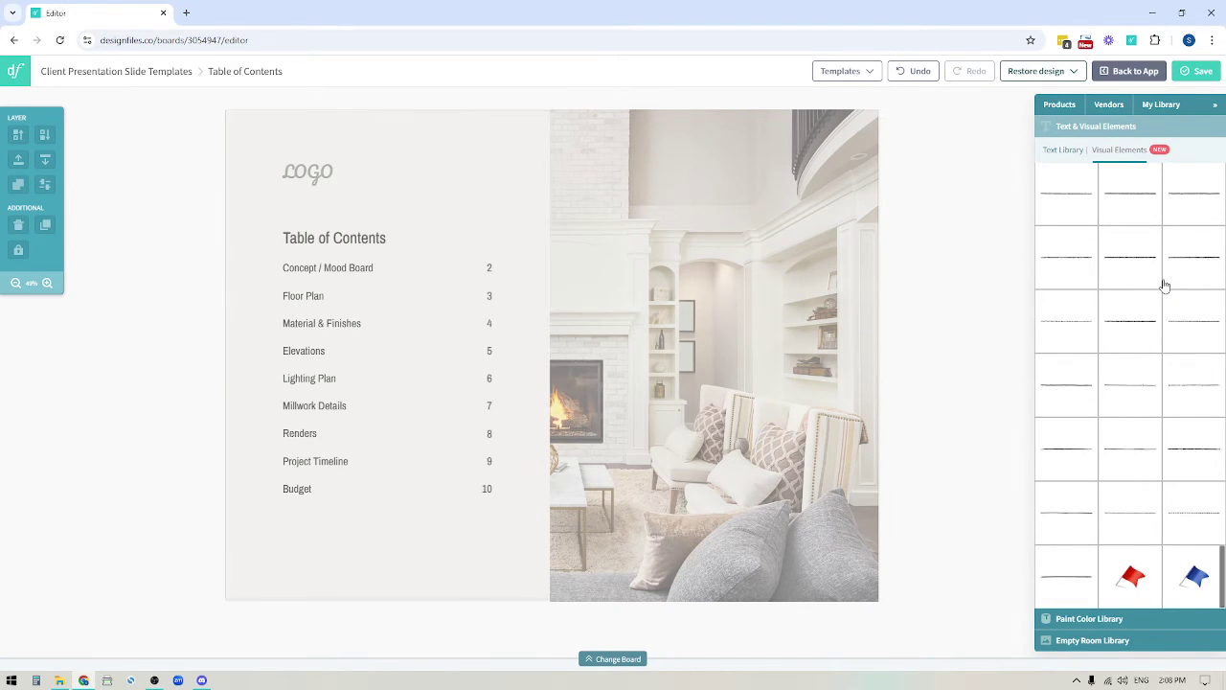
pyautogui.scroll(-15, 1165, 285)
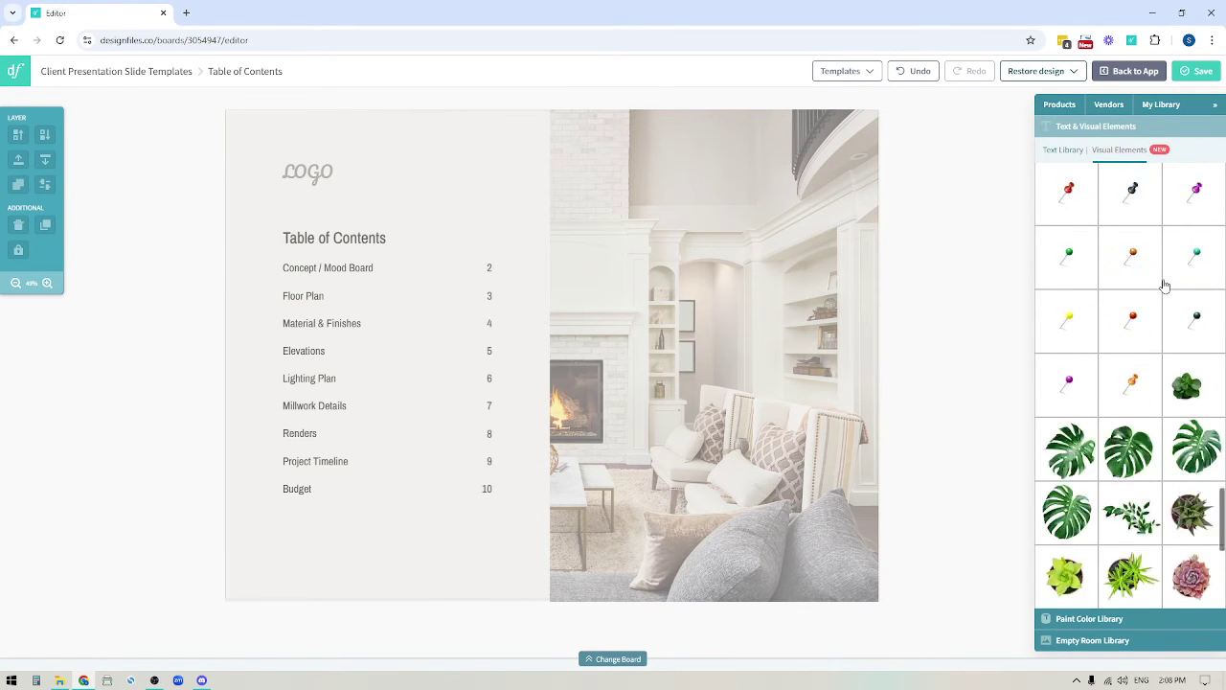
pyautogui.scroll(-15, 1164, 285)
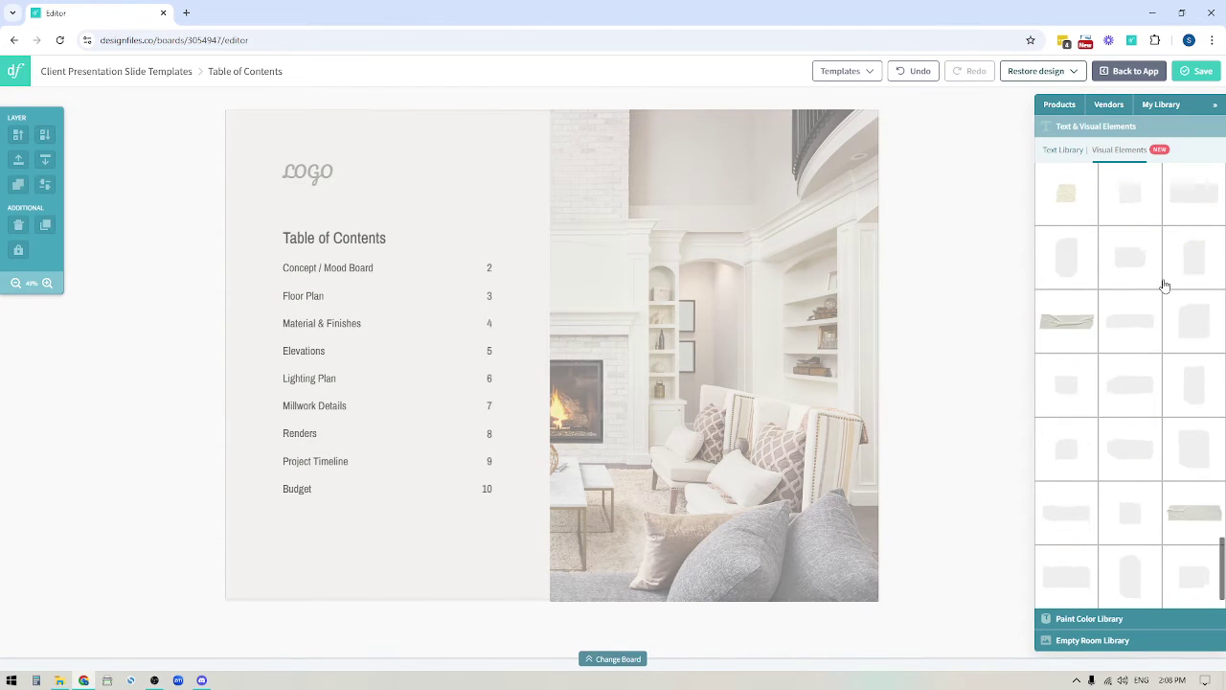
pyautogui.scroll(-15, 1164, 286)
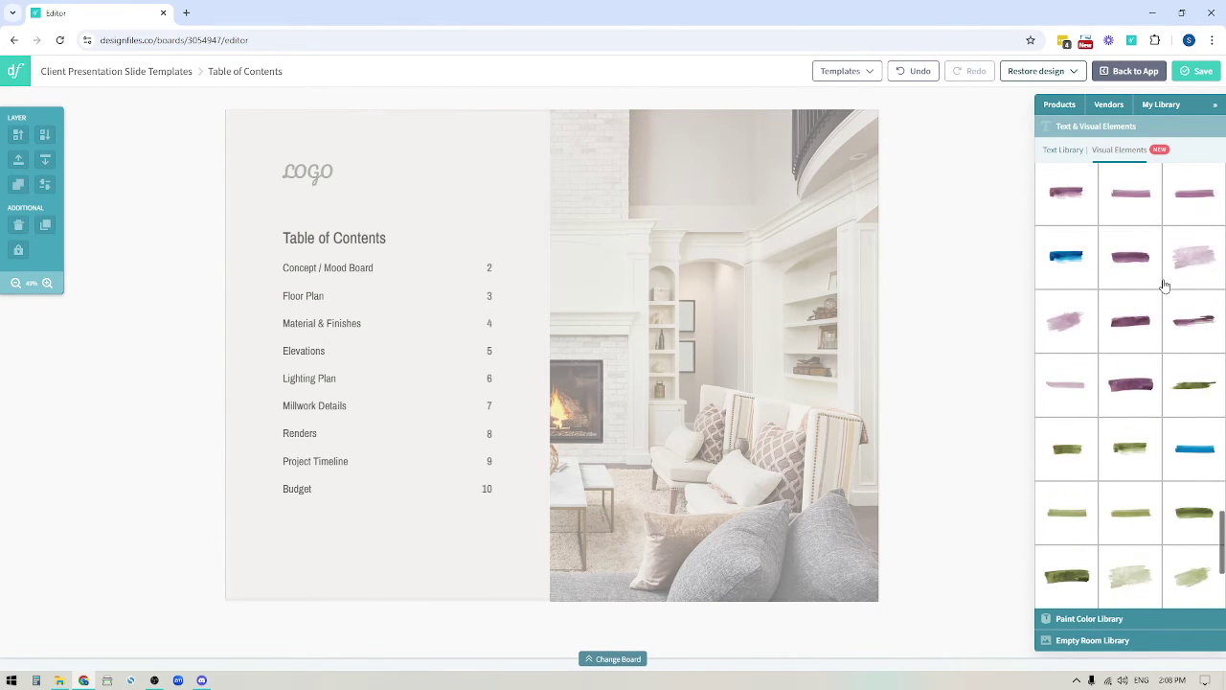
pyautogui.scroll(-10, 1165, 286)
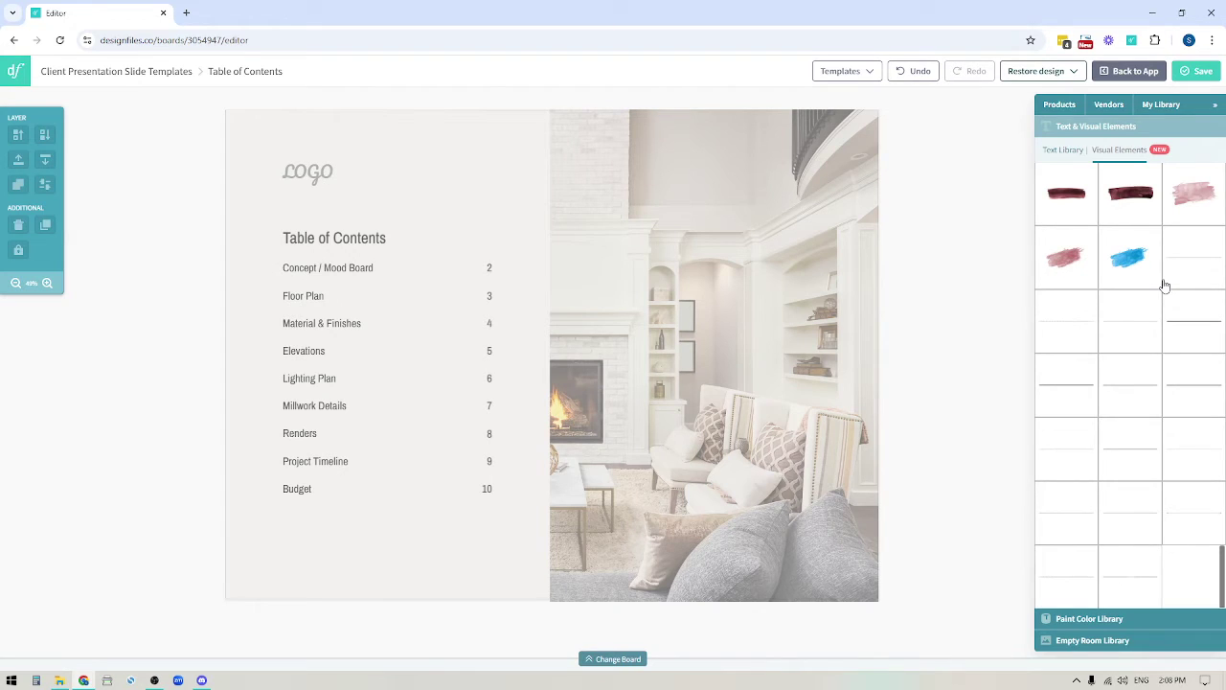
pyautogui.scroll(5, 1164, 286)
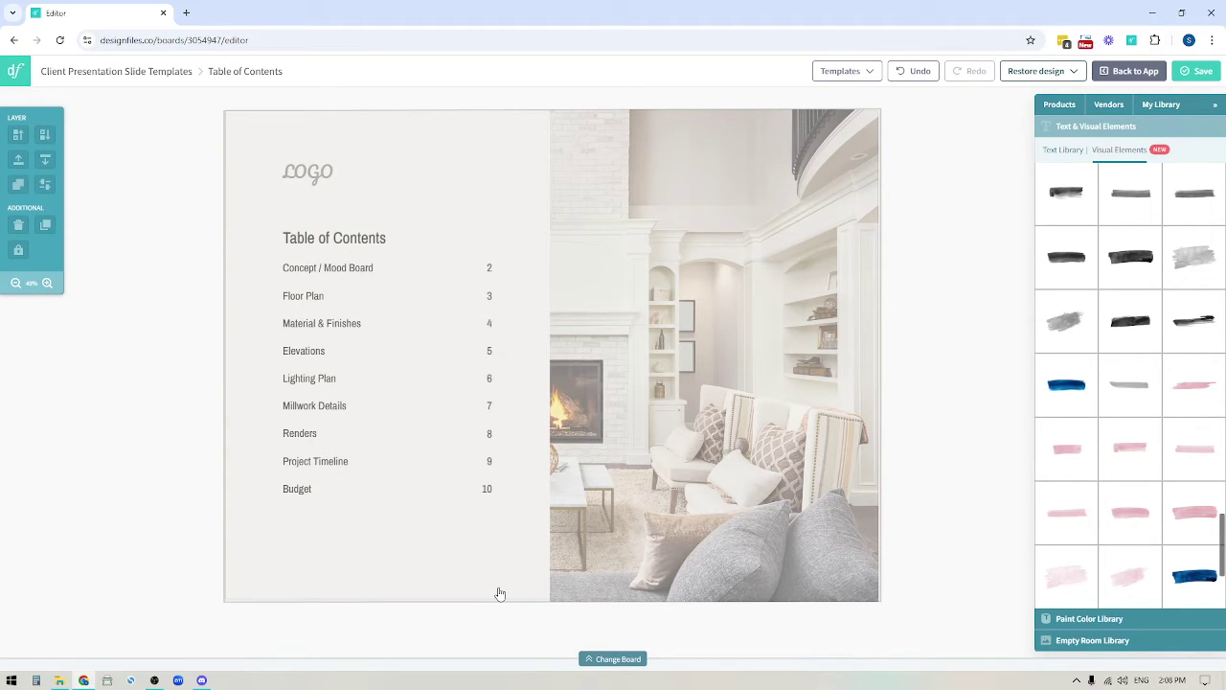
# - Try to save the slide as a template named "Table of Contents Slide", and dismiss the naming dialog
pyautogui.click(866, 77)
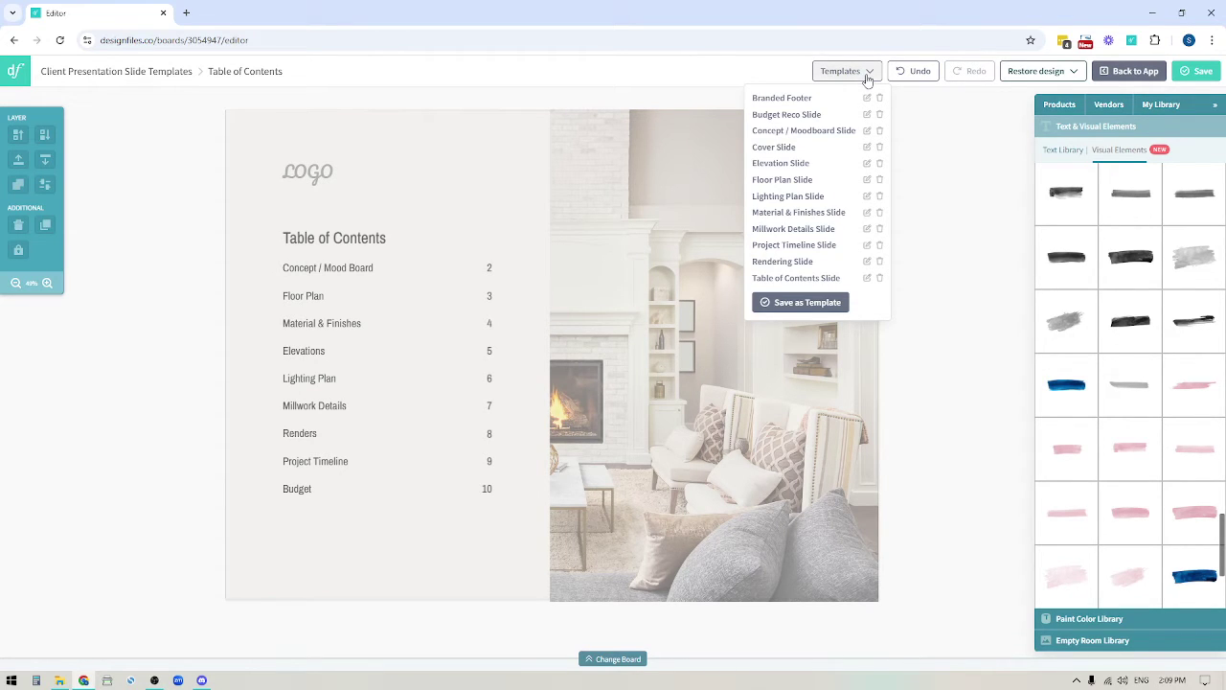
pyautogui.click(812, 305)
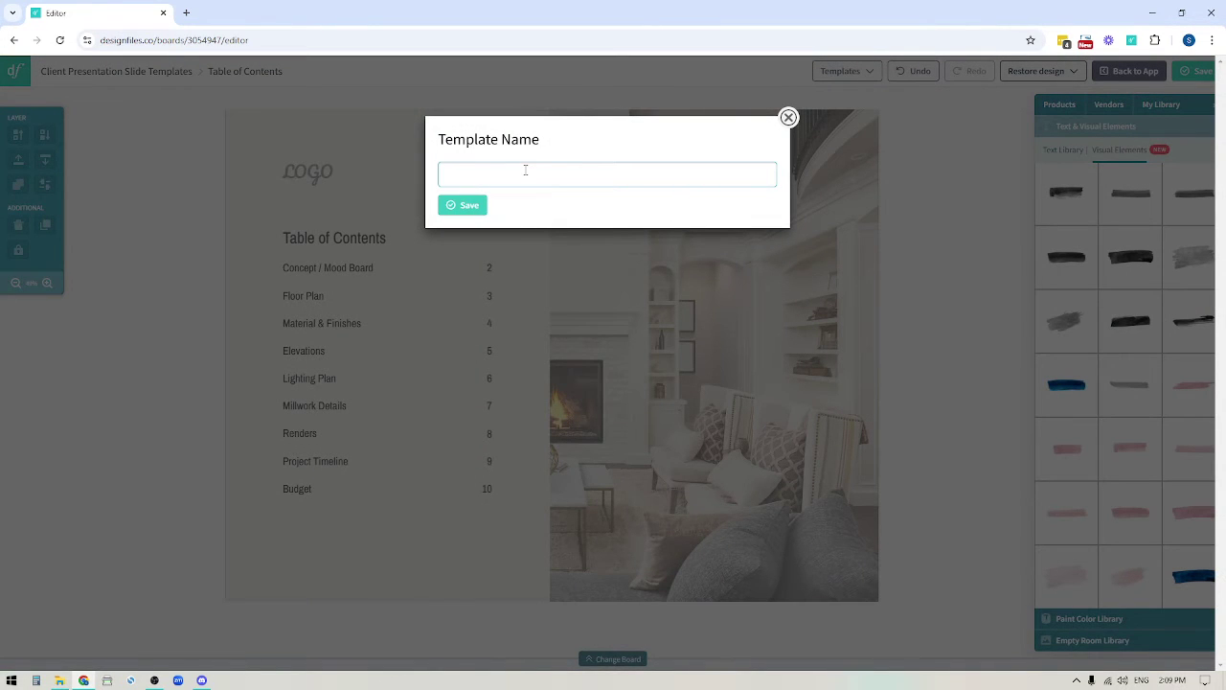
pyautogui.write('Table of Contents Slide')
pyautogui.click(789, 119)
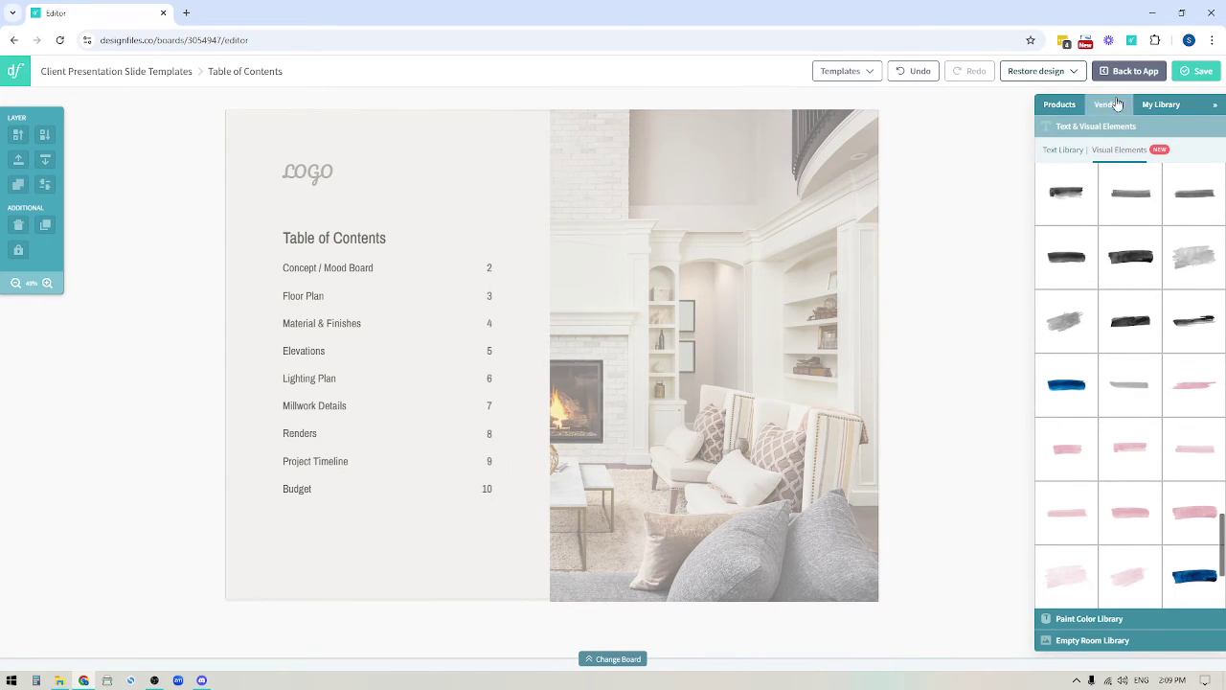
# - Hide the library drawer, save the Table of Contents design and return to its project page
pyautogui.click(1214, 105)
pyautogui.click(873, 73)
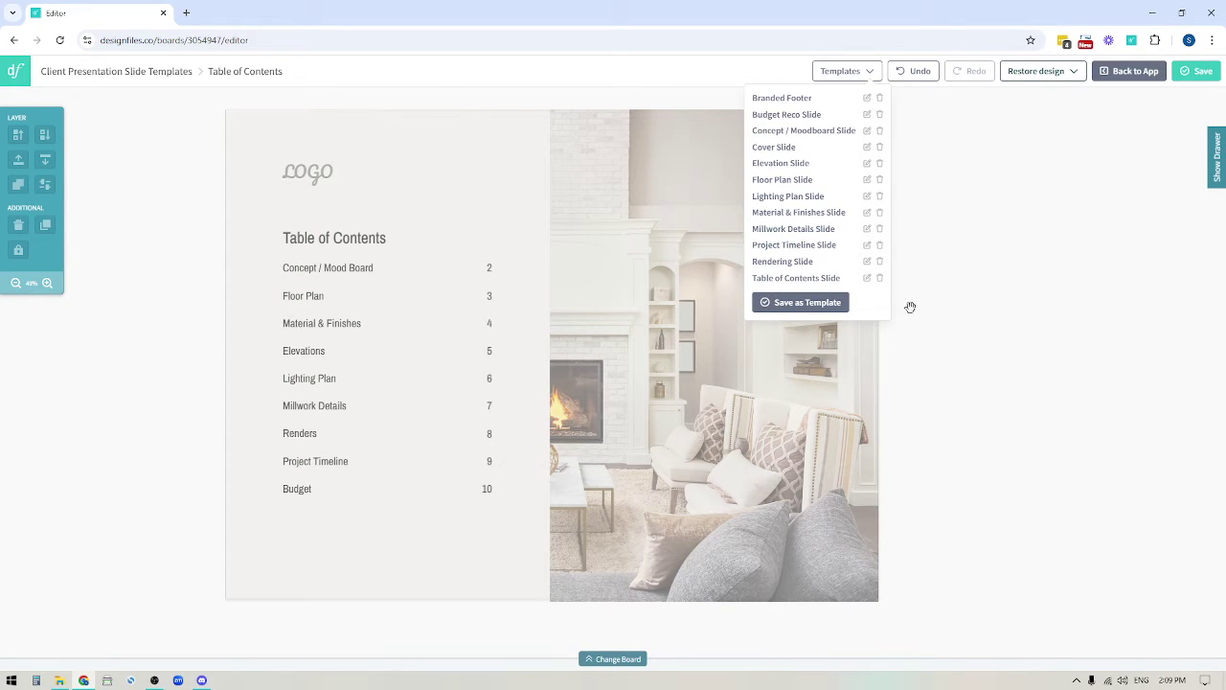
pyautogui.click(1211, 76)
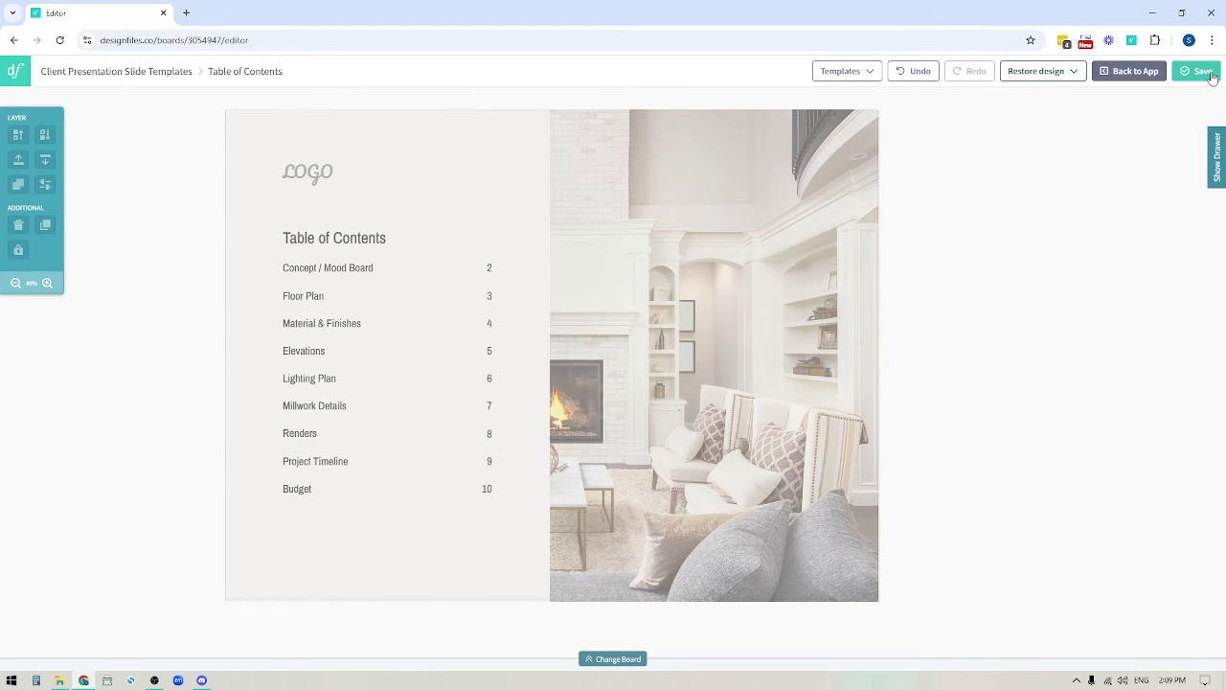
pyautogui.click(1128, 72)
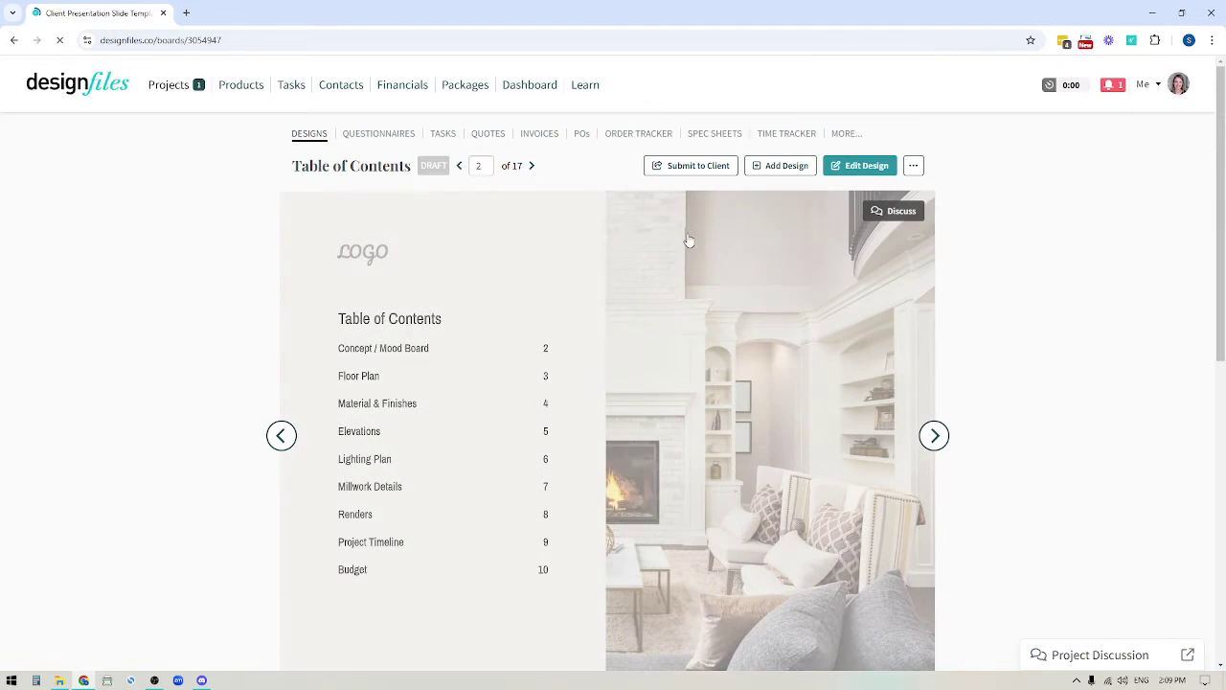
# - Create a new project named "Sample" from the projects overview
pyautogui.click(167, 84)
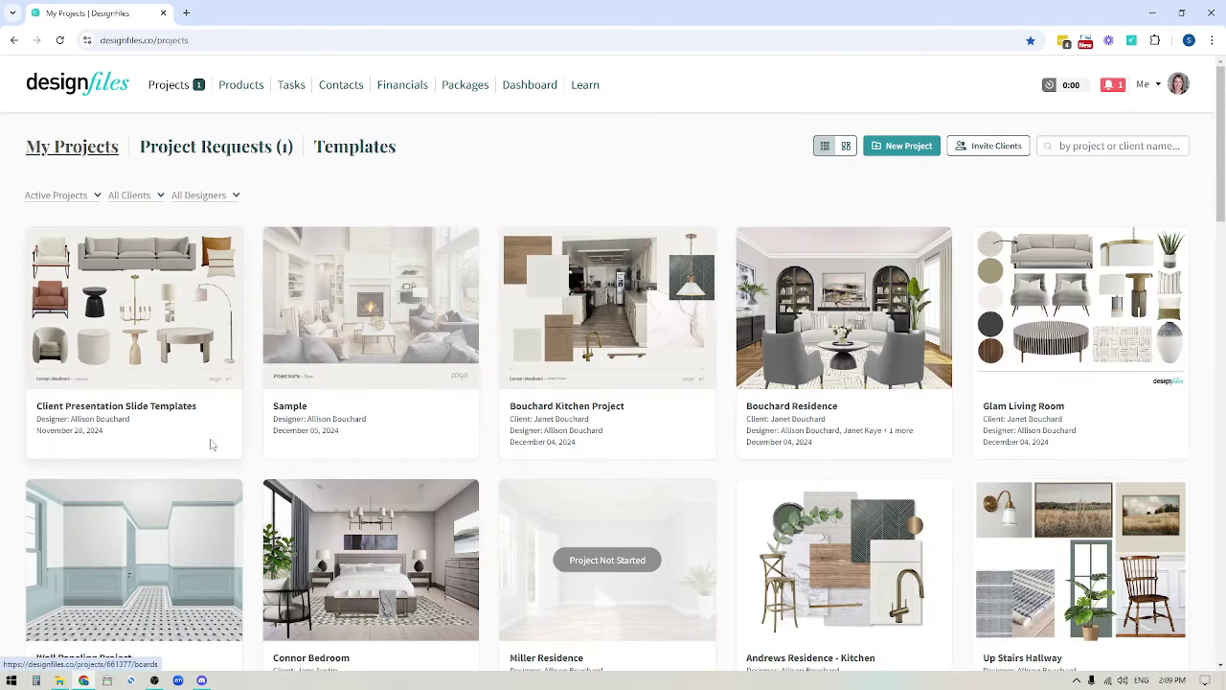
pyautogui.click(905, 146)
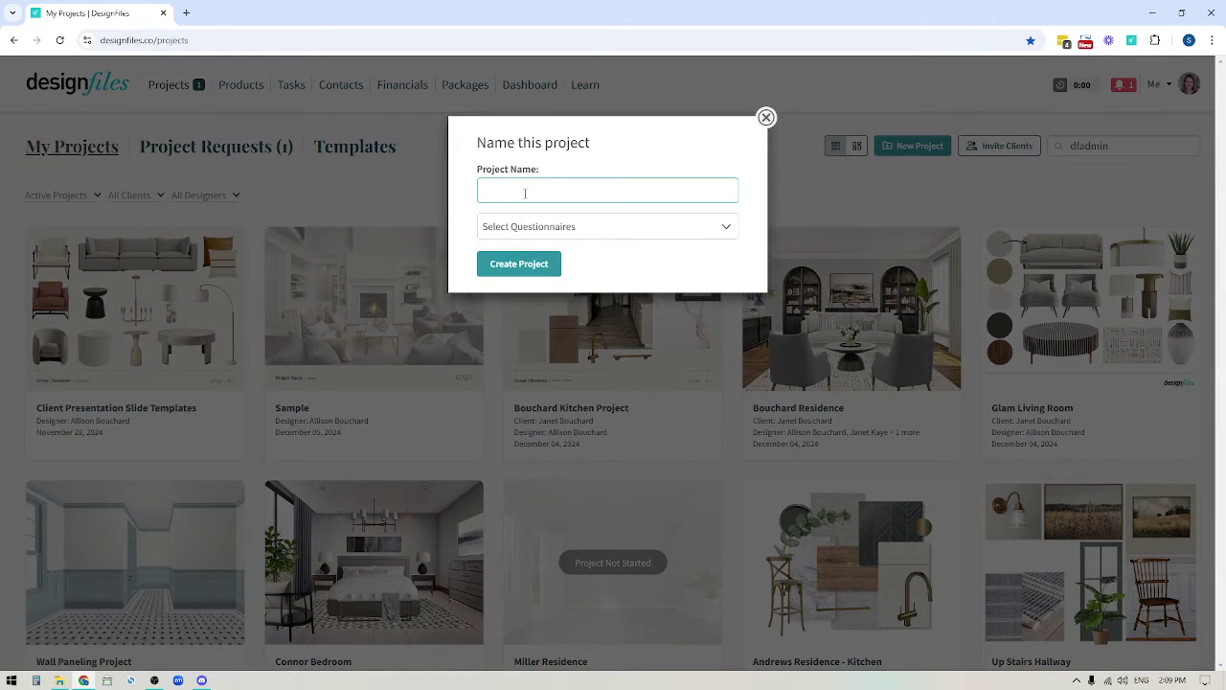
pyautogui.write('Sample')
pyautogui.click(493, 271)
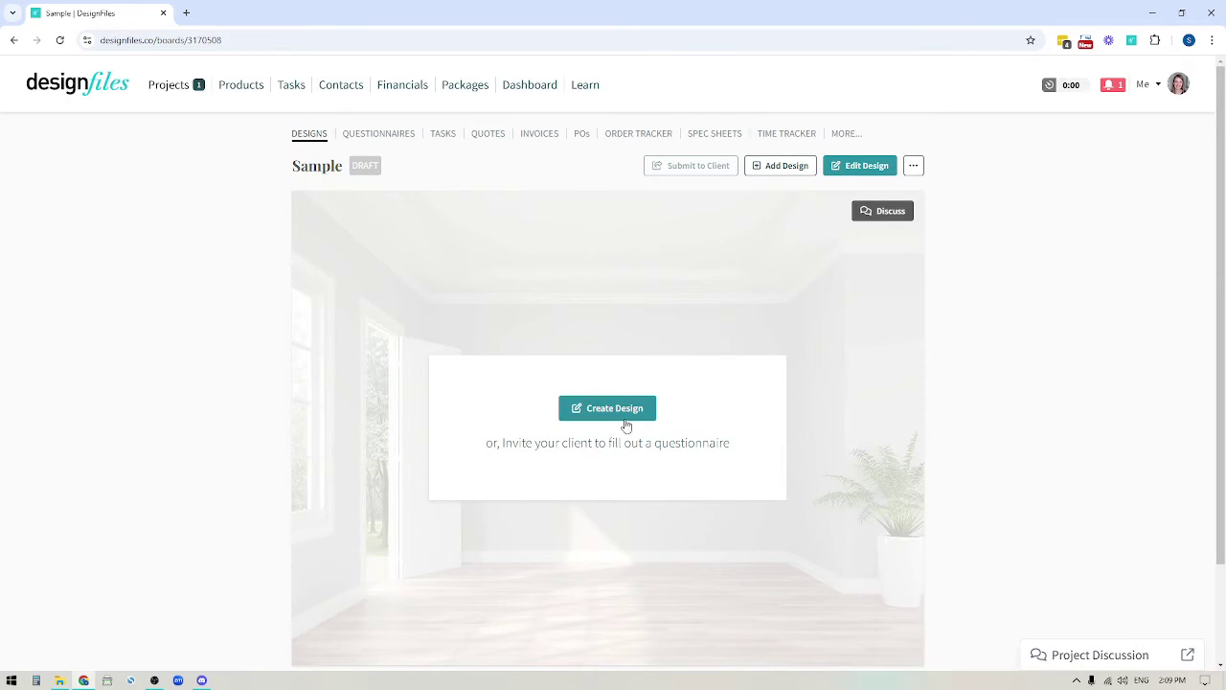
# - Create the project's first moodboard design, apply the Cover Slide template and save it
pyautogui.click(621, 412)
pyautogui.click(491, 245)
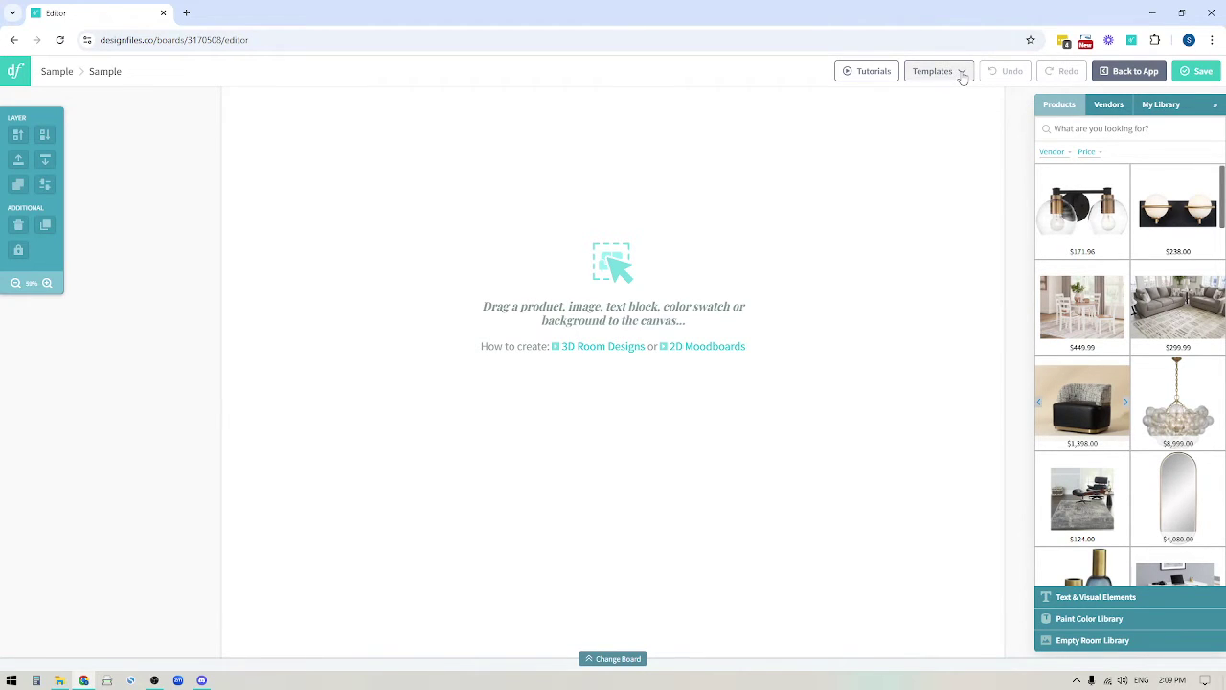
pyautogui.click(962, 73)
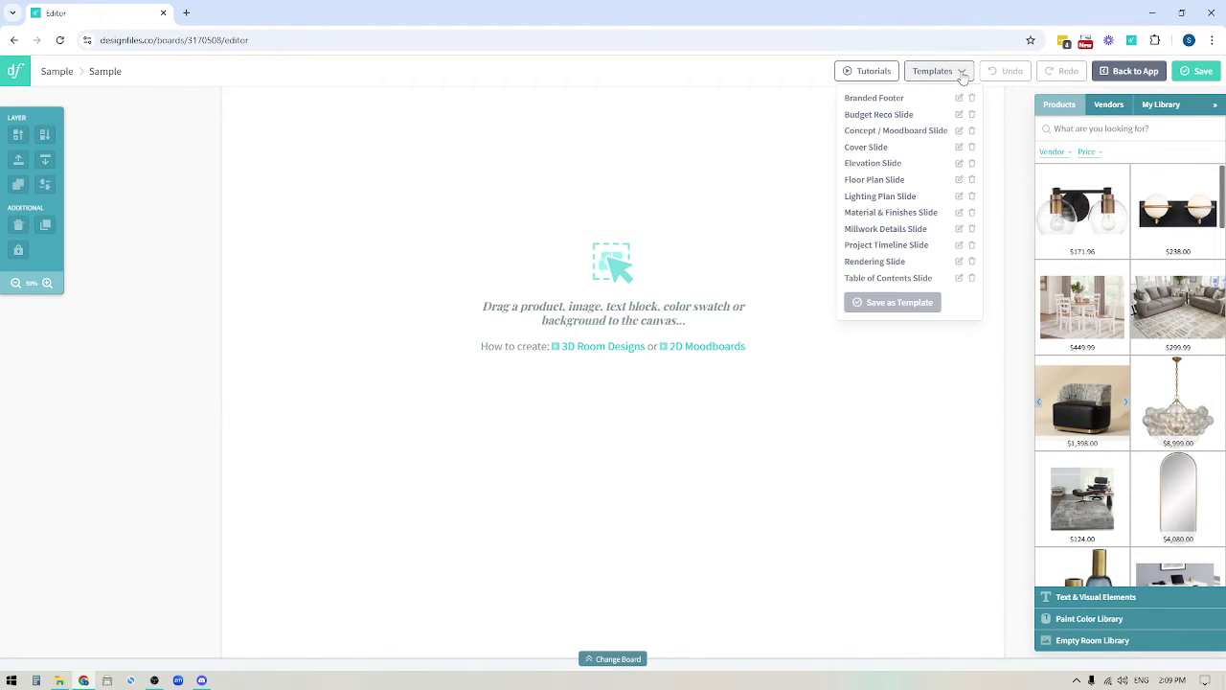
pyautogui.click(872, 148)
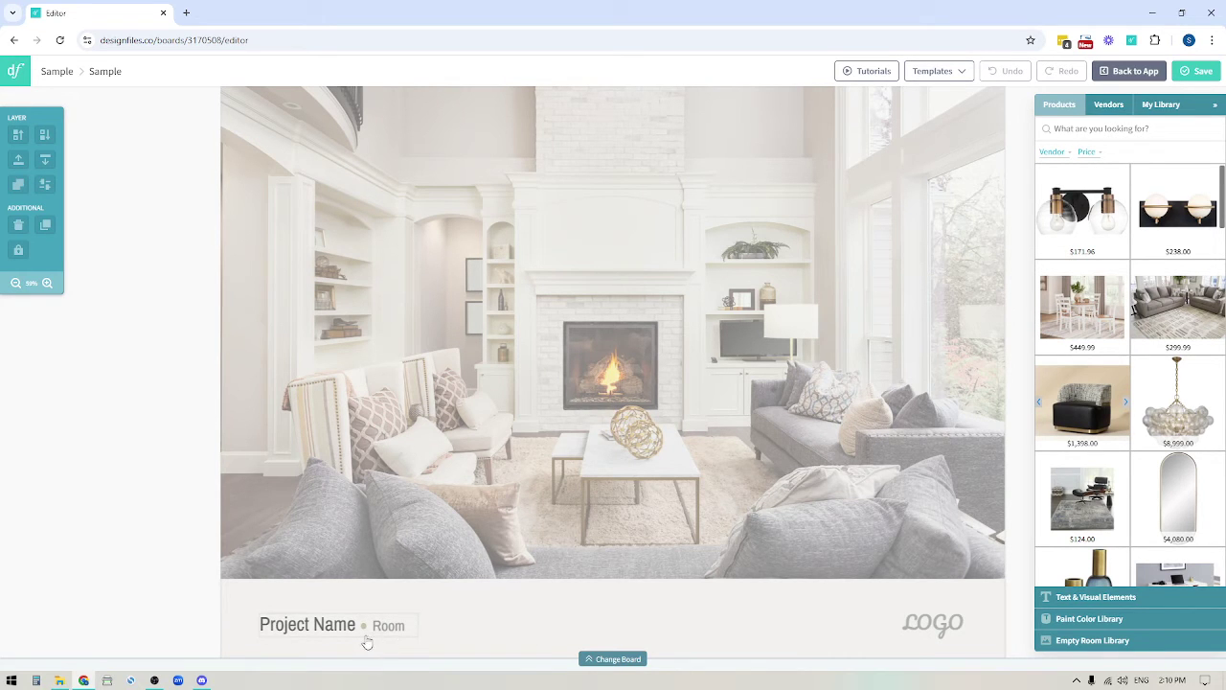
pyautogui.click(1202, 72)
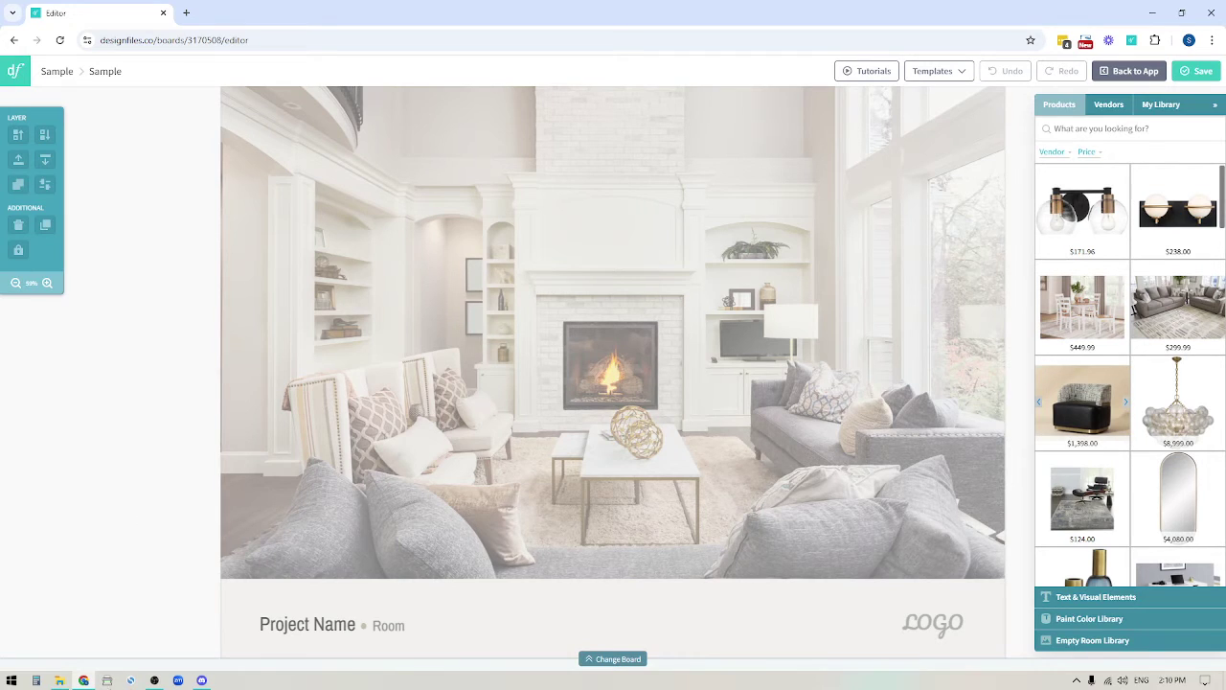
# - Add a second Moodboard / Roomboard design, apply the Table of Contents Slide template and save it
pyautogui.click(615, 660)
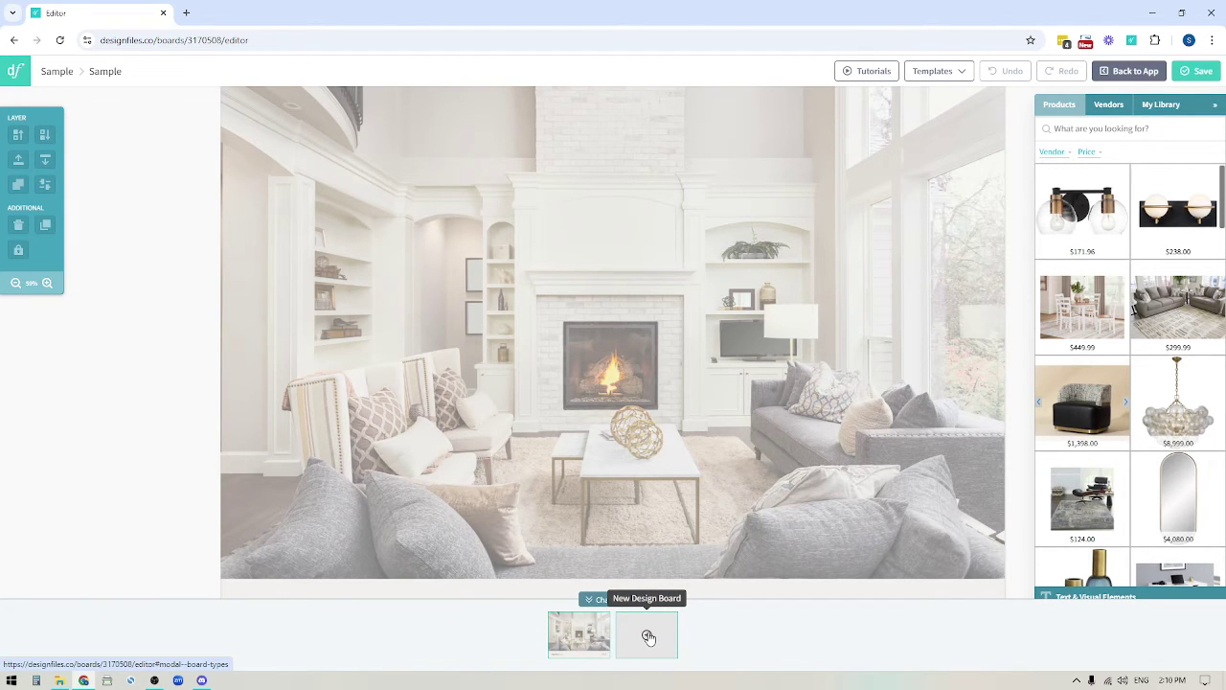
pyautogui.click(649, 637)
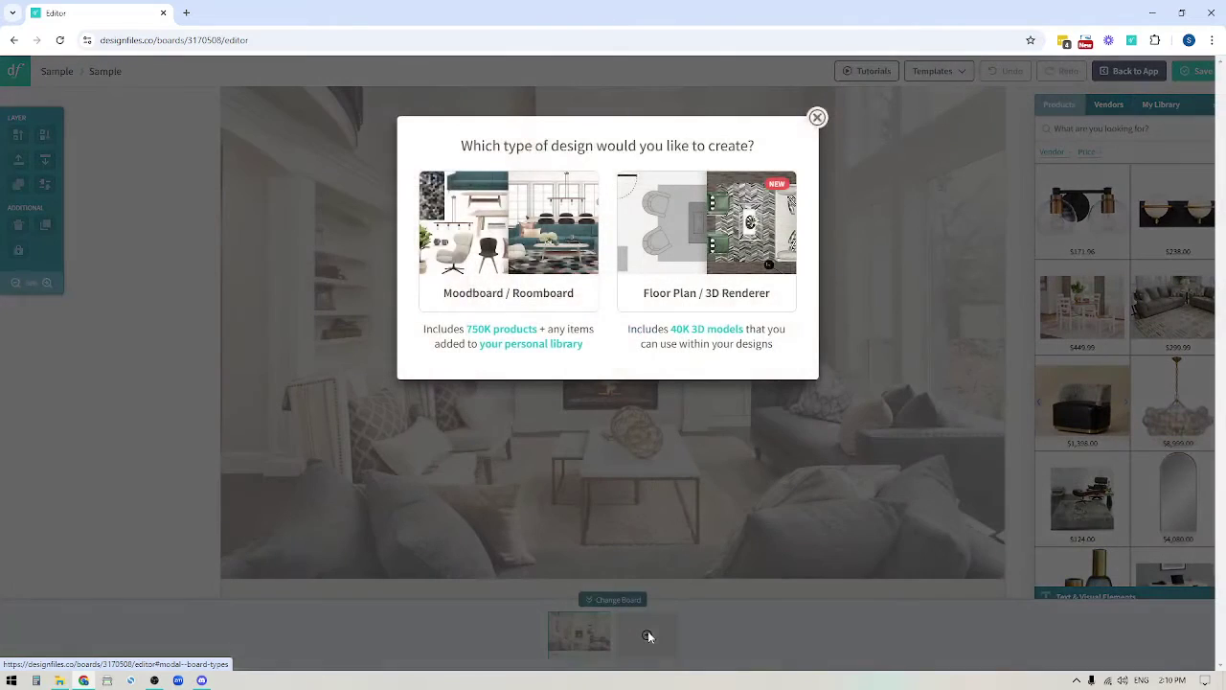
pyautogui.click(485, 272)
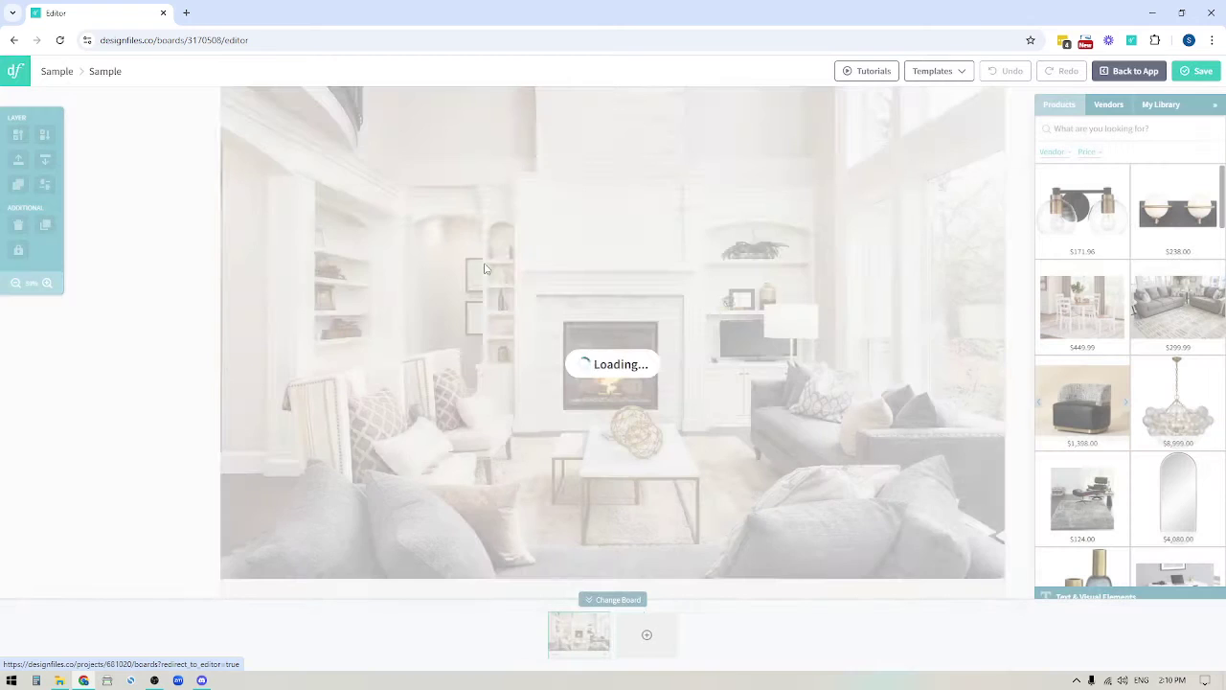
pyautogui.click(952, 73)
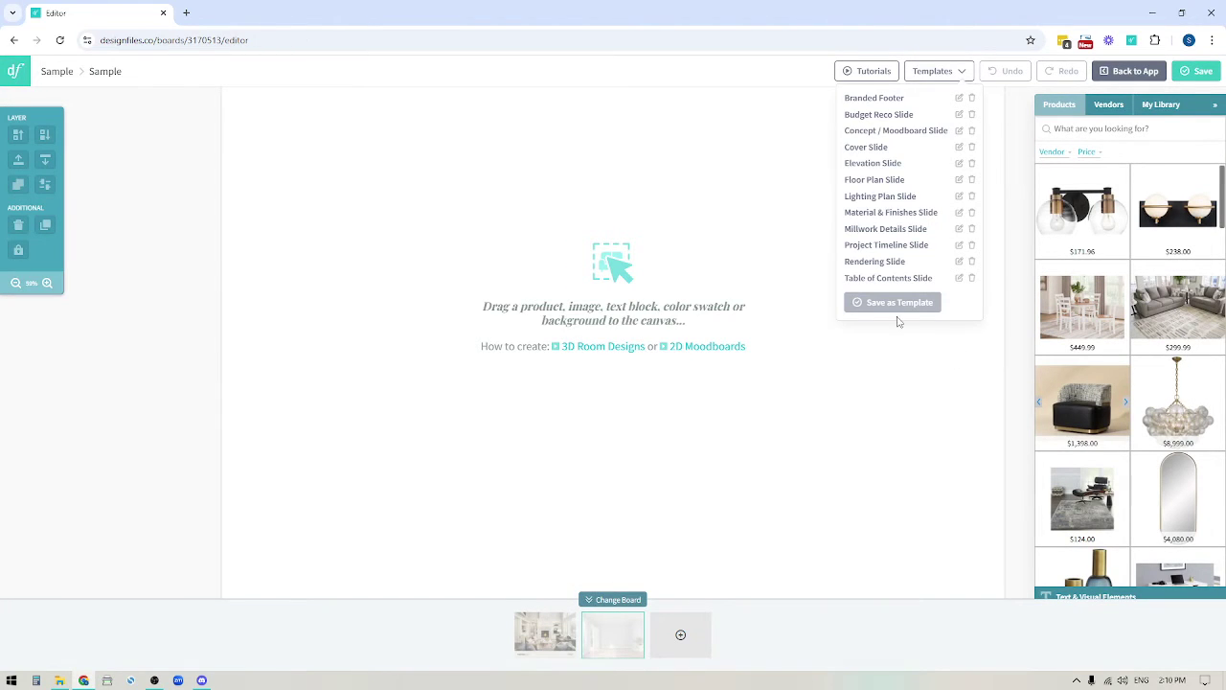
pyautogui.click(872, 279)
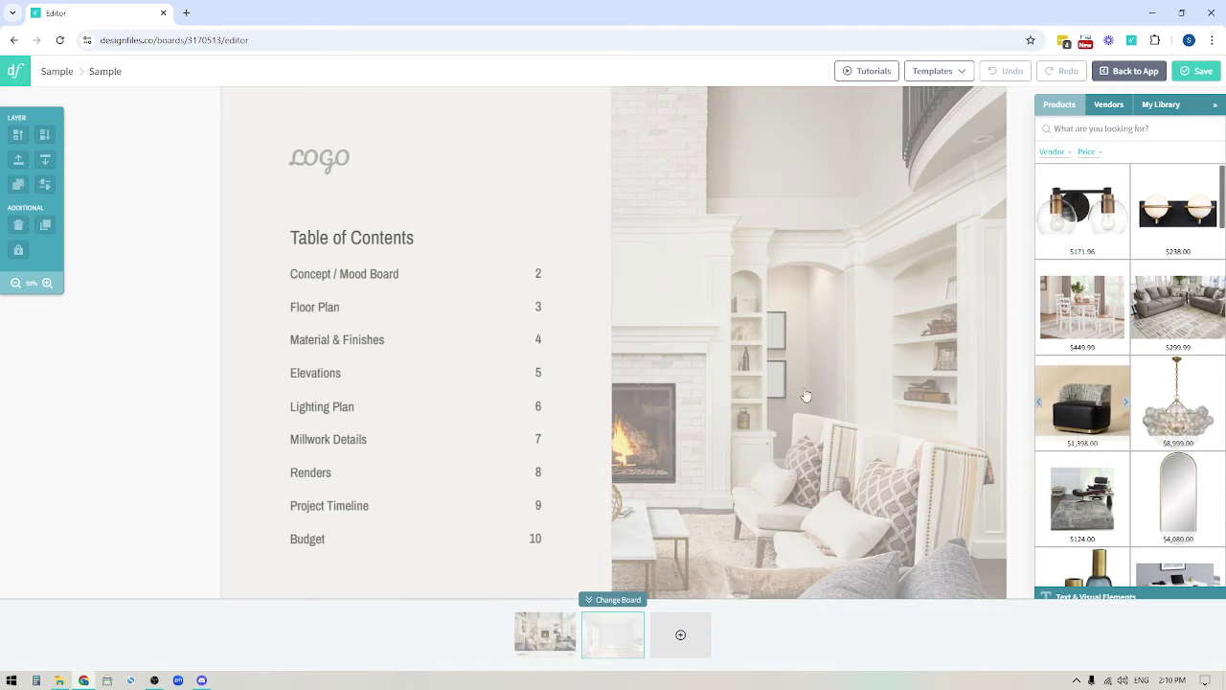
pyautogui.click(617, 599)
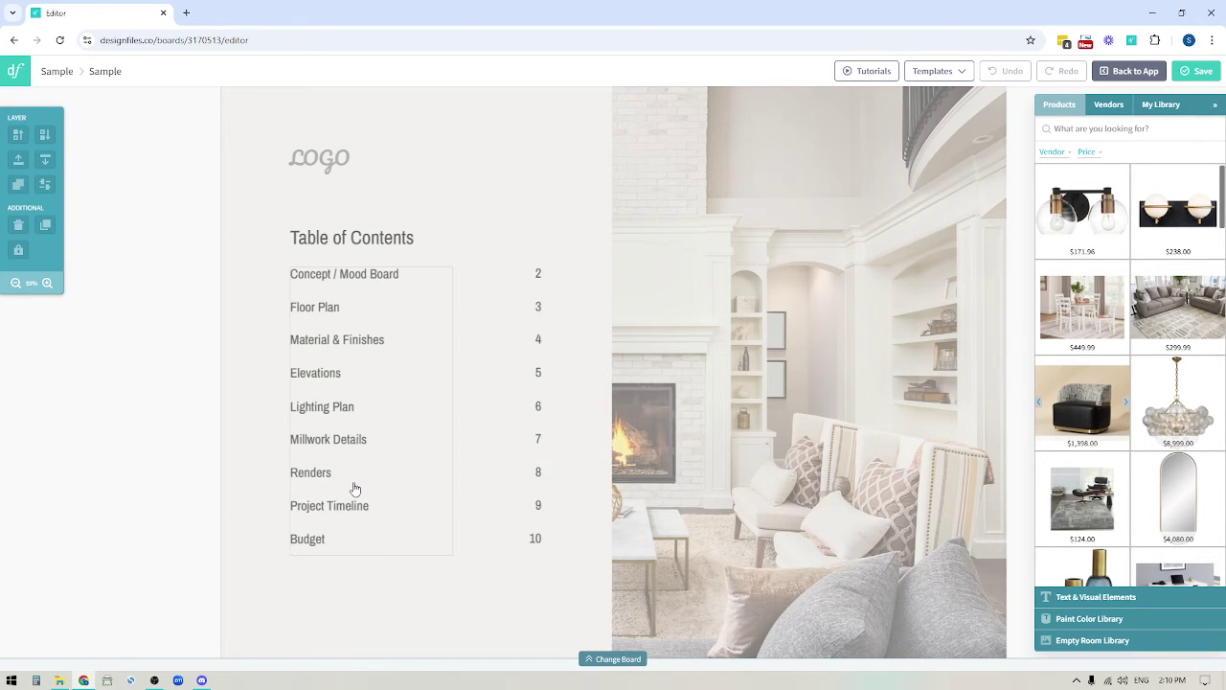
pyautogui.click(1199, 71)
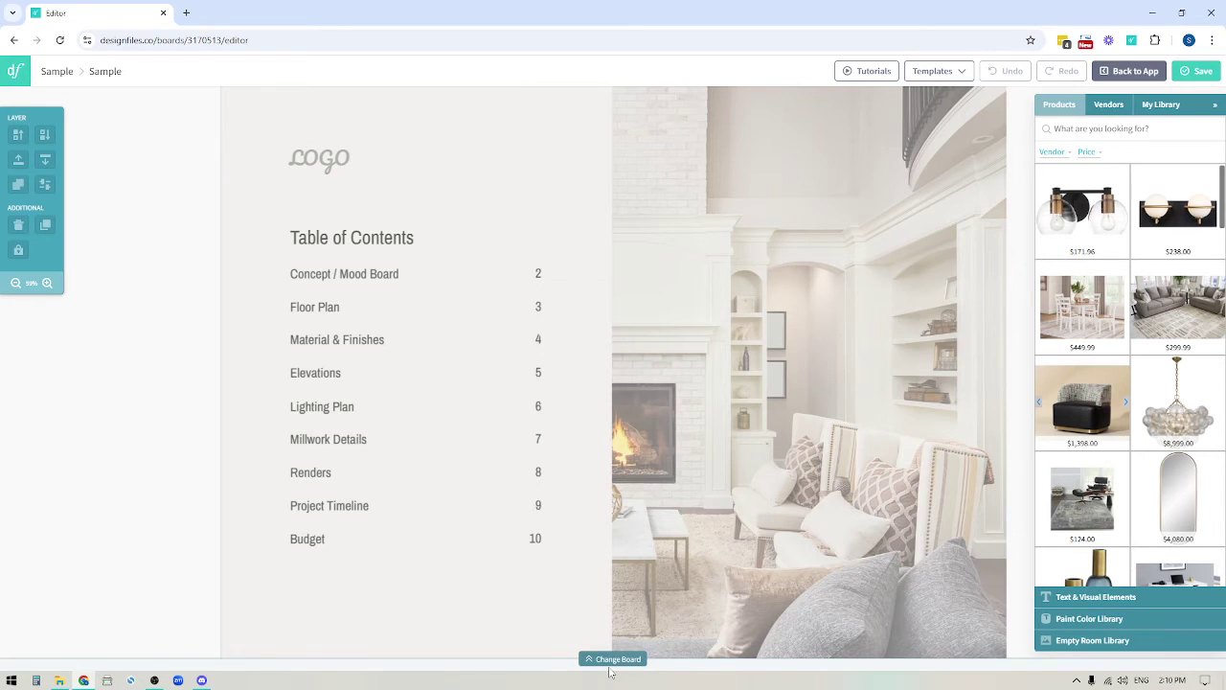
# - Add a third Moodboard / Roomboard design and apply the Concept / Moodboard Slide template
pyautogui.click(612, 660)
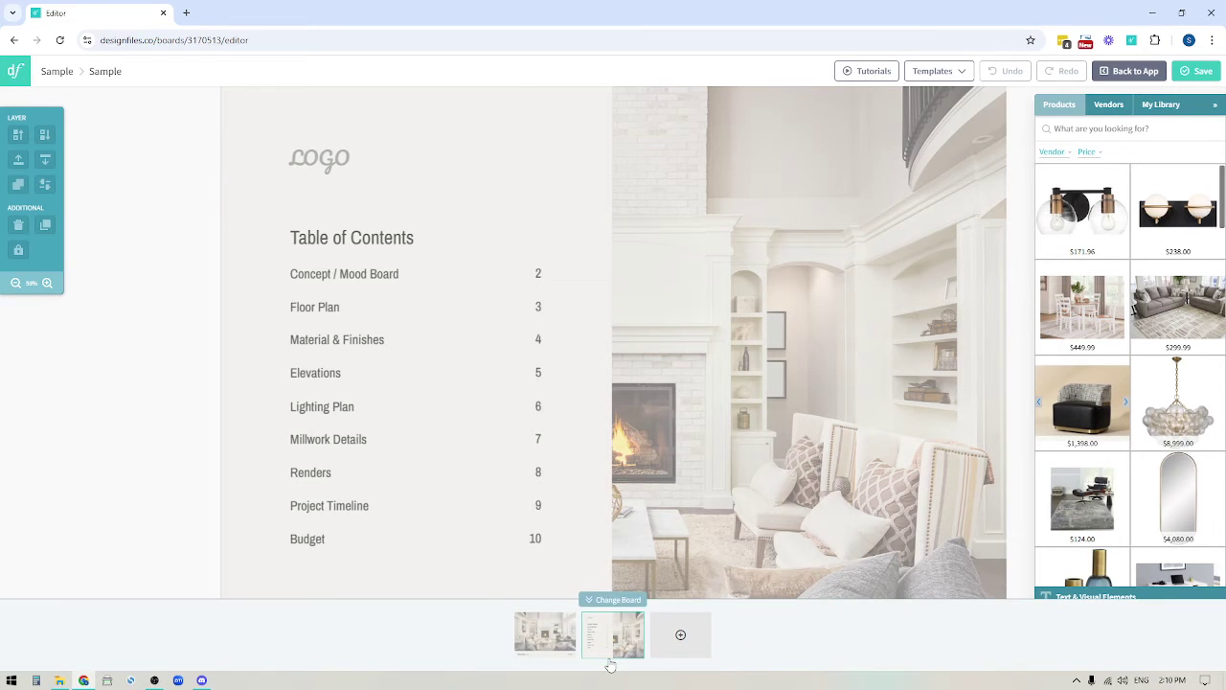
pyautogui.click(680, 636)
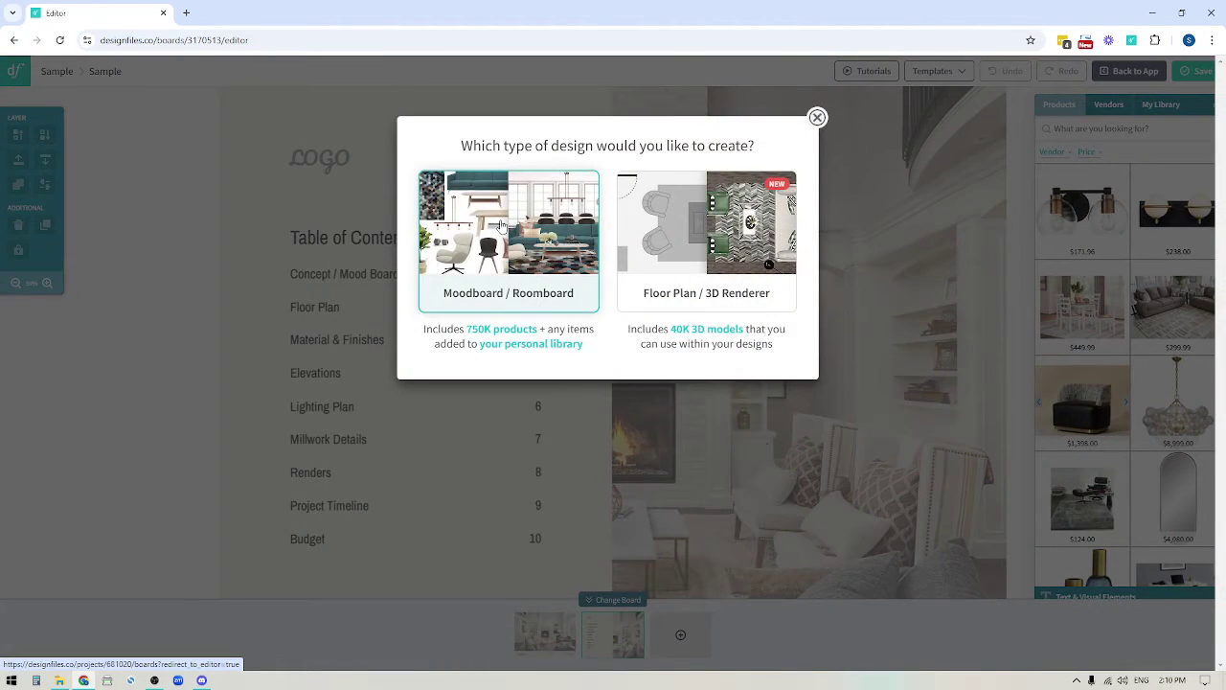
pyautogui.click(503, 228)
pyautogui.click(926, 73)
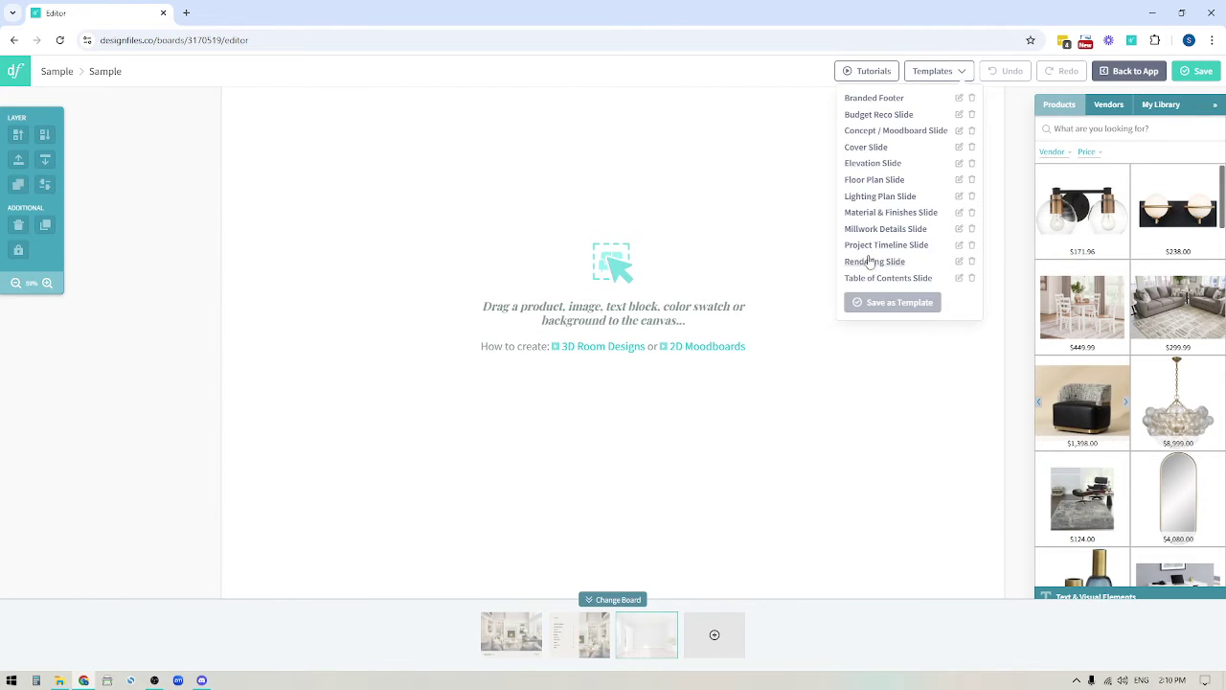
pyautogui.click(873, 132)
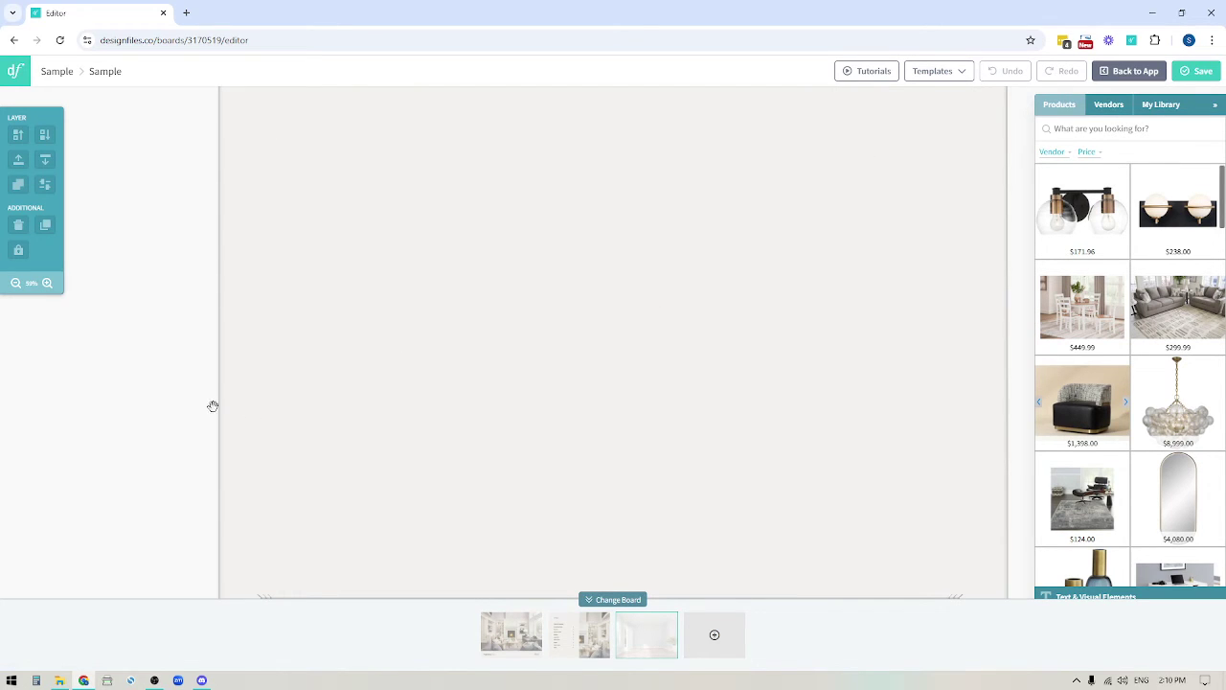
pyautogui.click(628, 600)
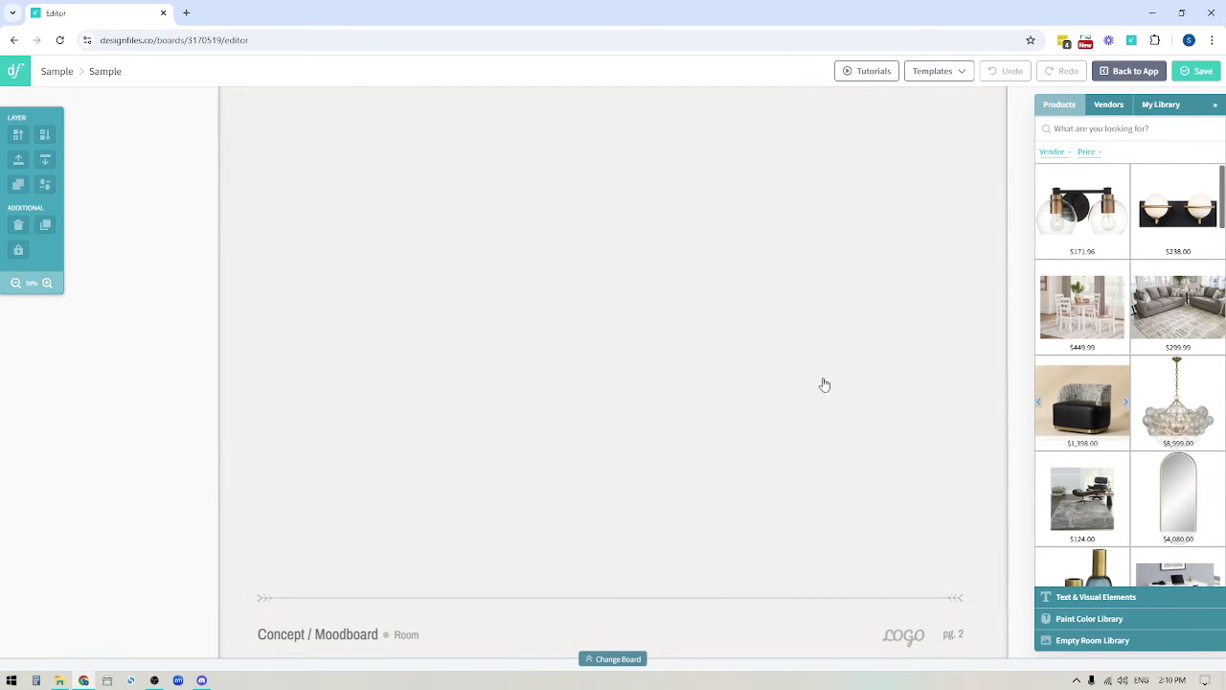
# - Bring the whole Concept / Moodboard slide into view and look over the list of saved templates
pyautogui.click(17, 284)
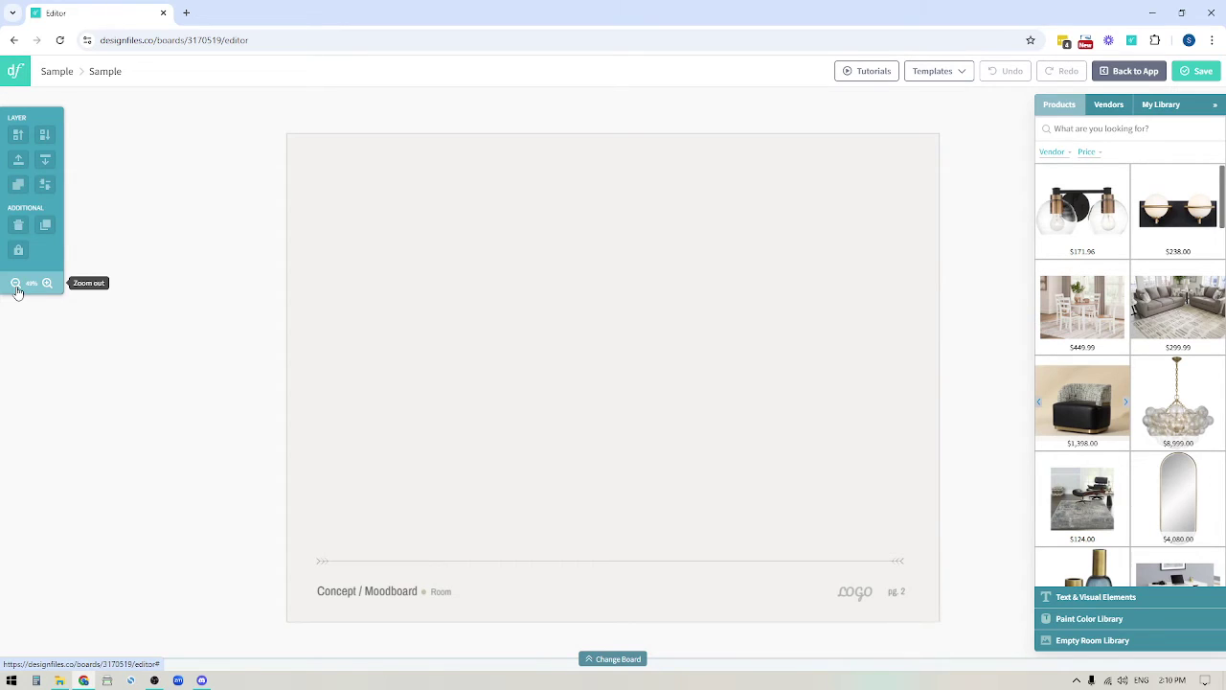
pyautogui.moveTo(205, 432); pyautogui.dragTo(166, 410)
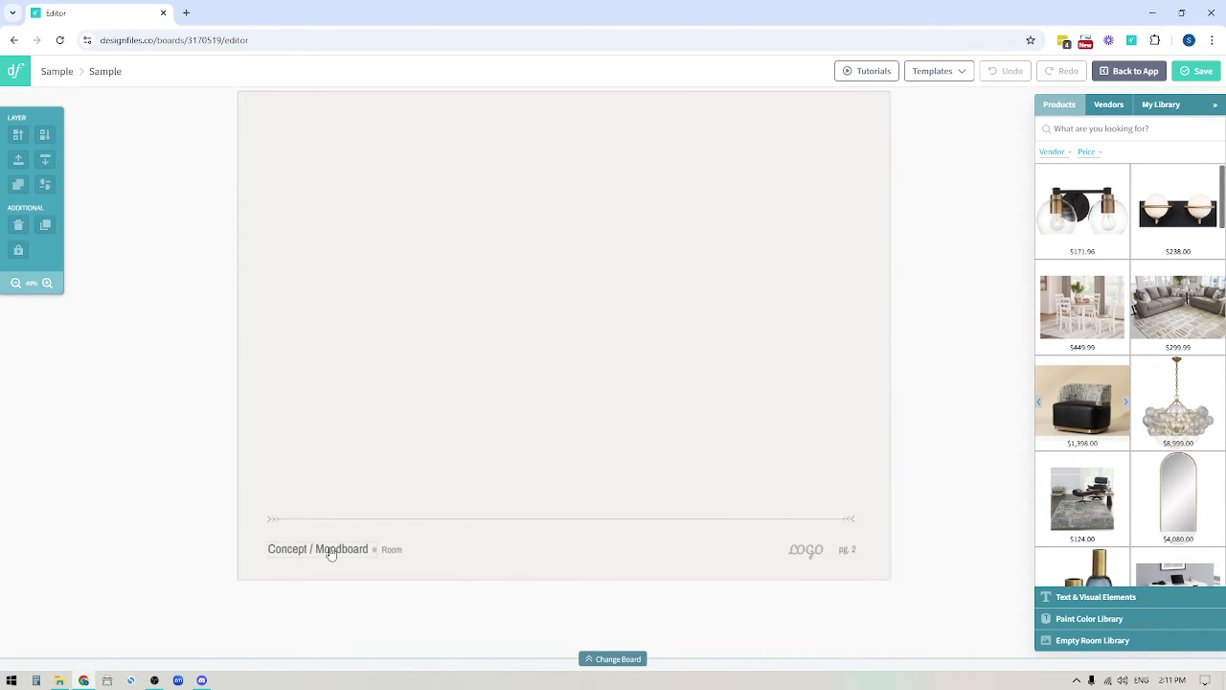
pyautogui.click(927, 72)
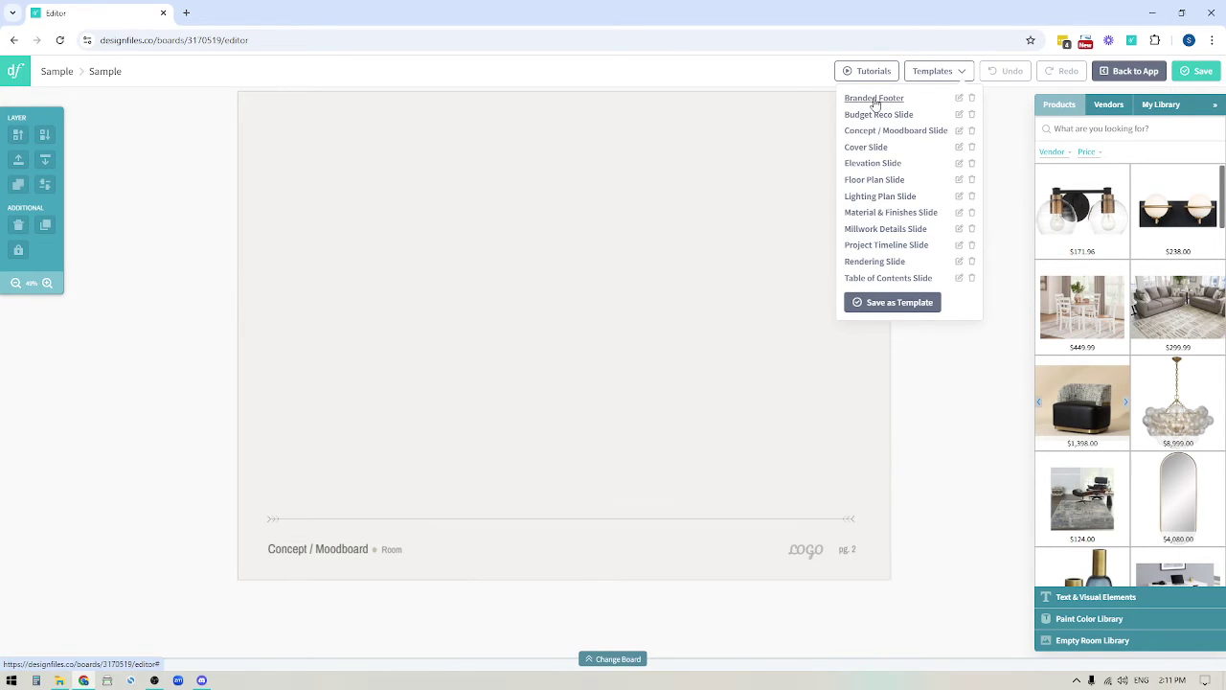
pyautogui.click(945, 415)
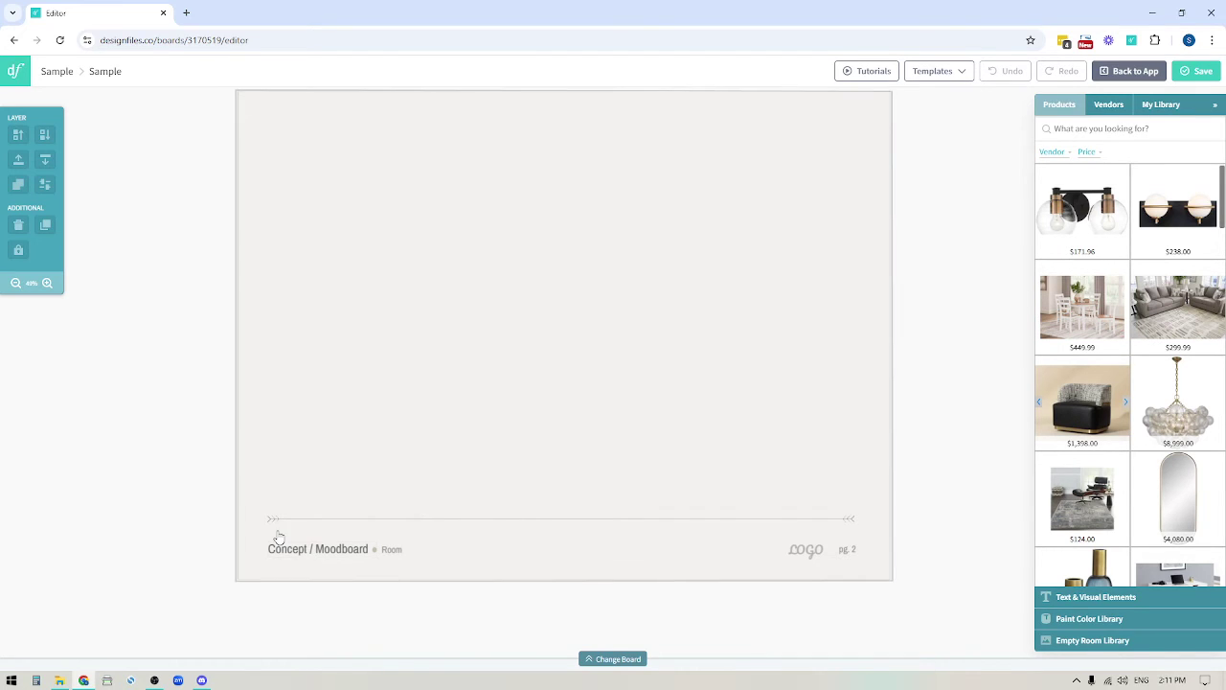
pyautogui.click(934, 73)
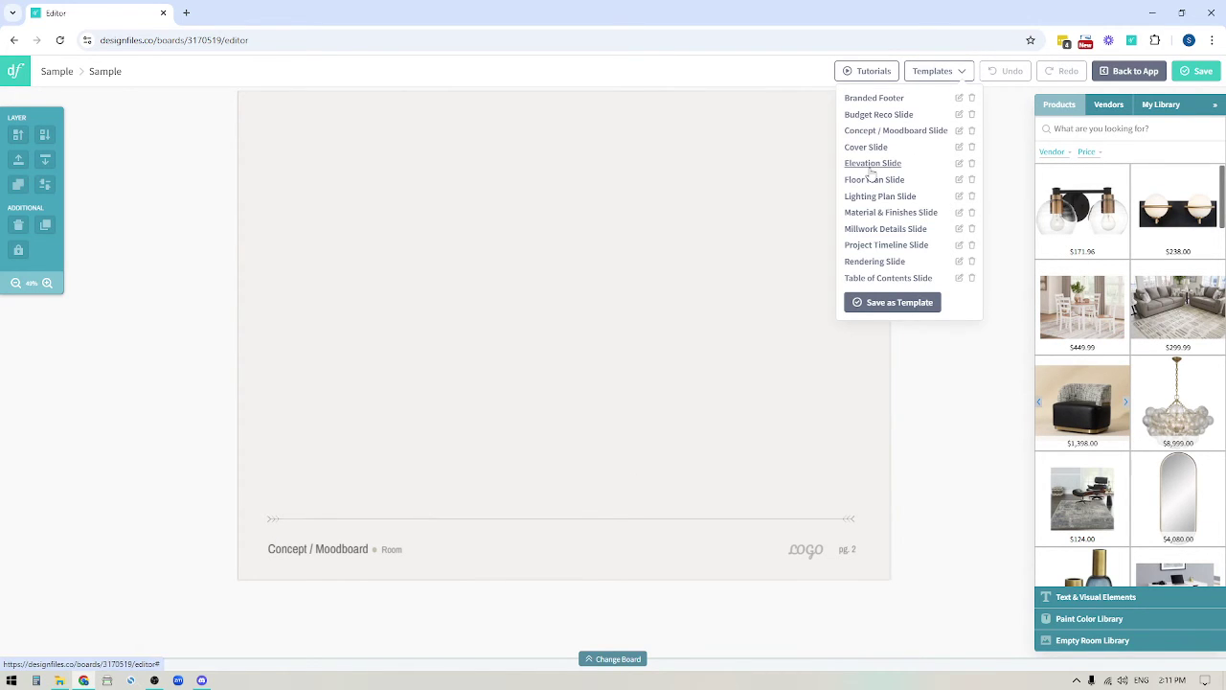
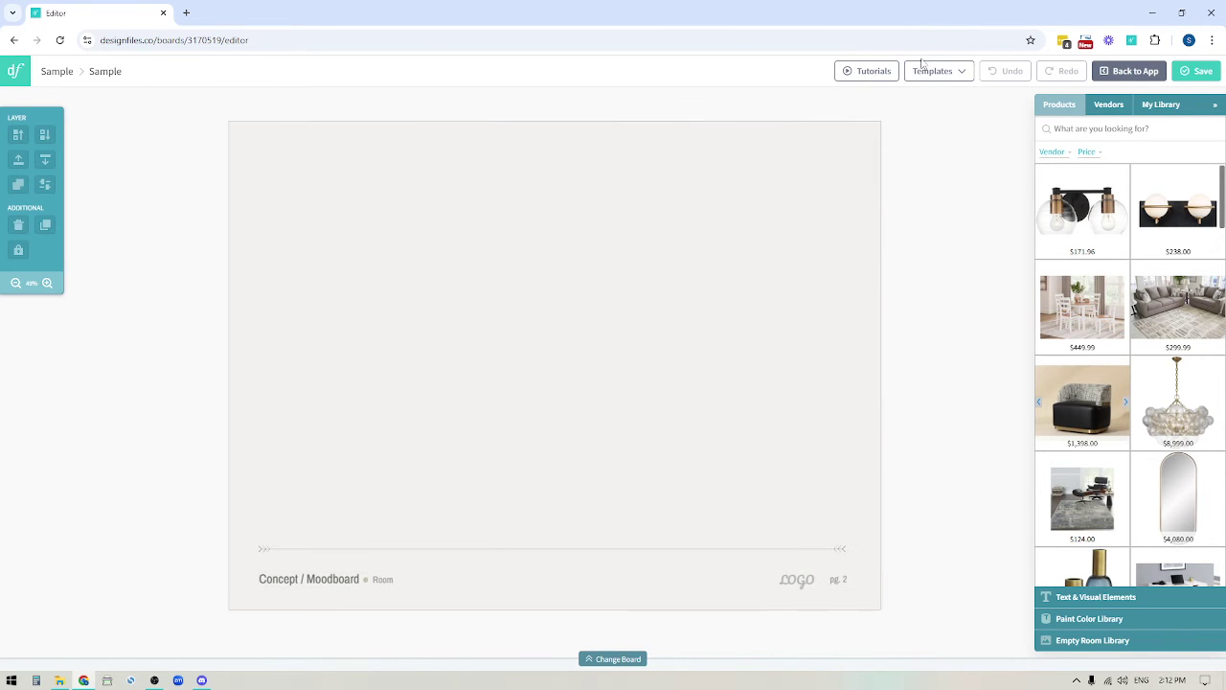
pyautogui.click(960, 72)
pyautogui.click(877, 302)
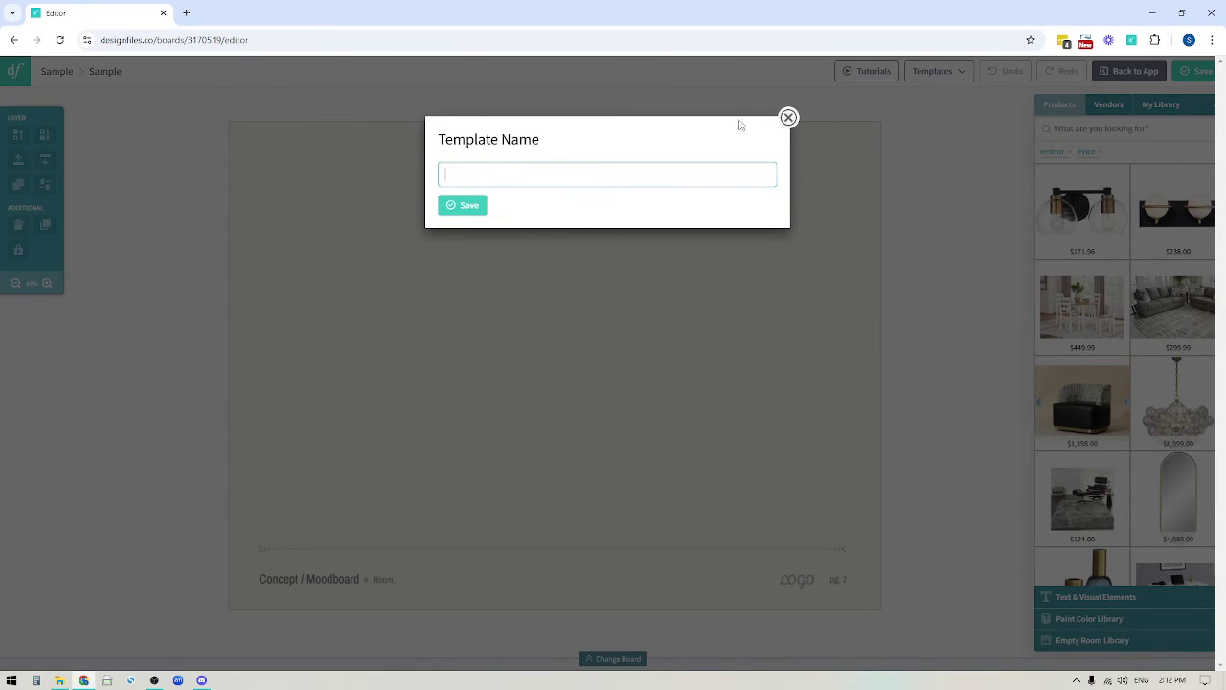
pyautogui.click(788, 116)
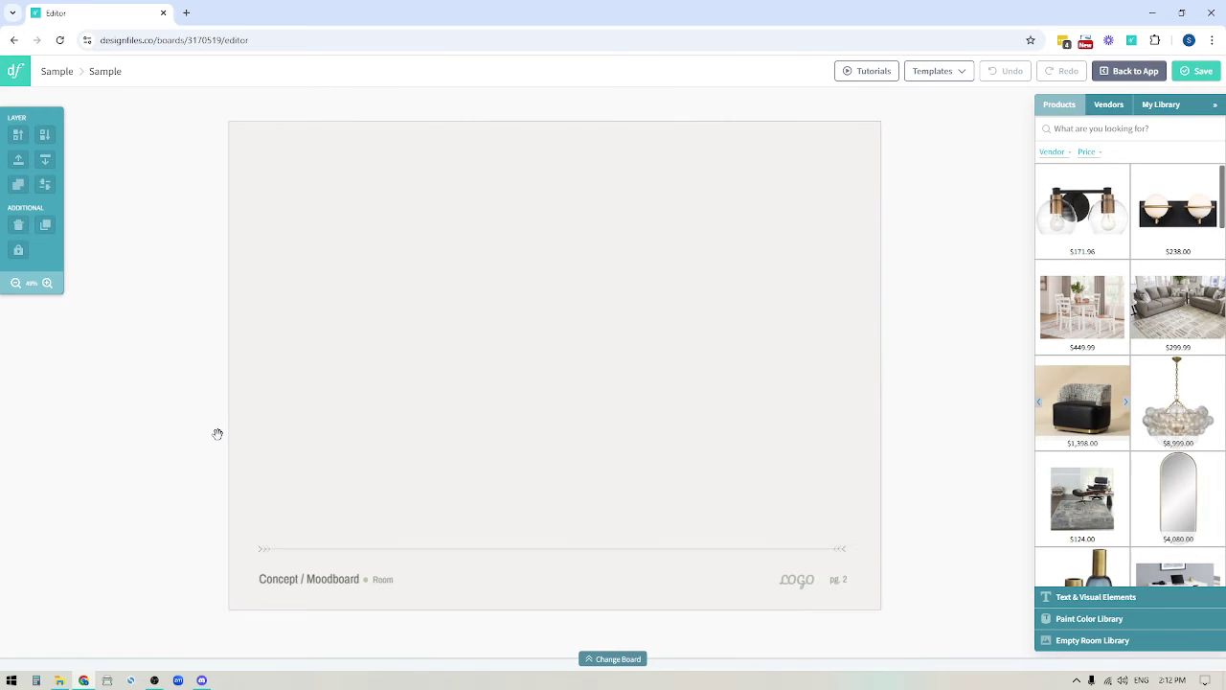
# - Replace the Concept / Moodboard title text in the slide footer with Elevation Drawing
pyautogui.scroll(-1, 191, 425)
pyautogui.scroll(-1, 192, 424)
pyautogui.click(47, 283)
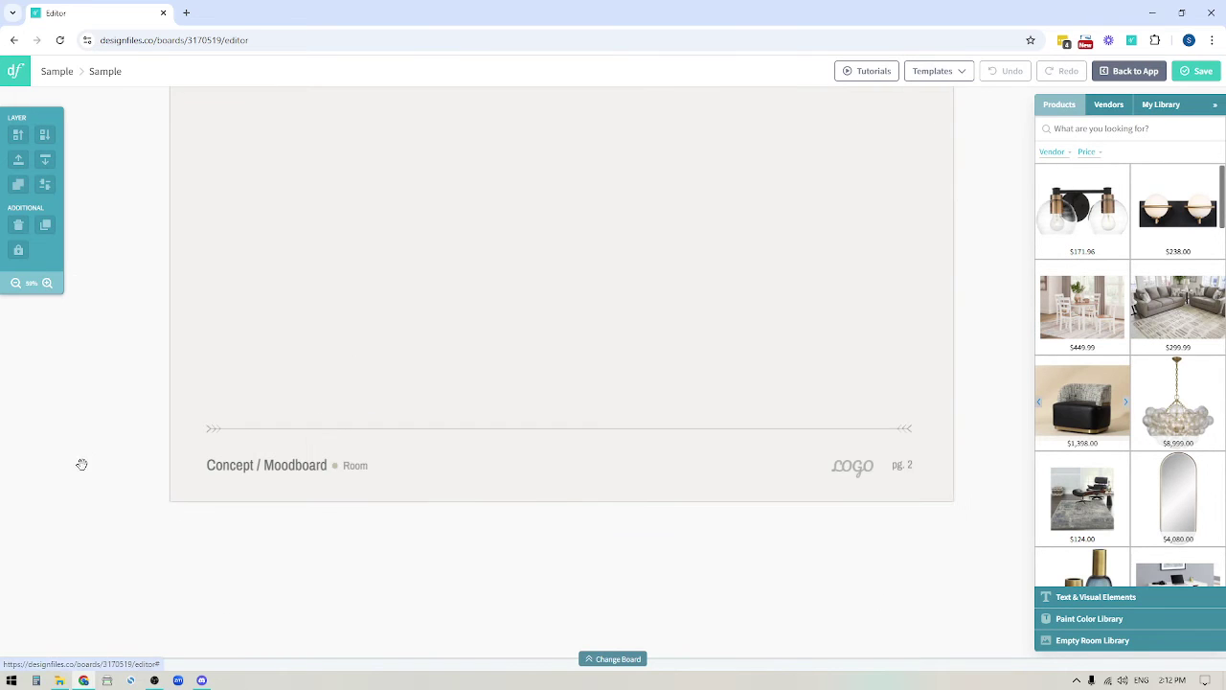
pyautogui.click(296, 419)
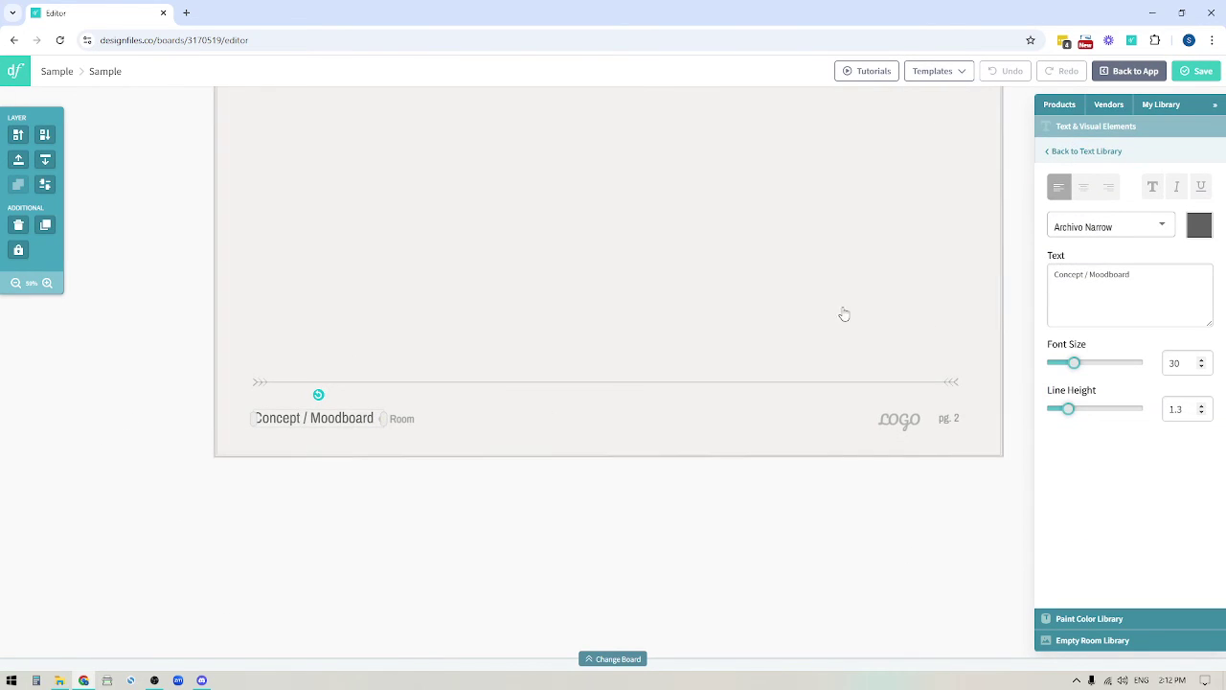
pyautogui.moveTo(1140, 287); pyautogui.dragTo(1023, 271)
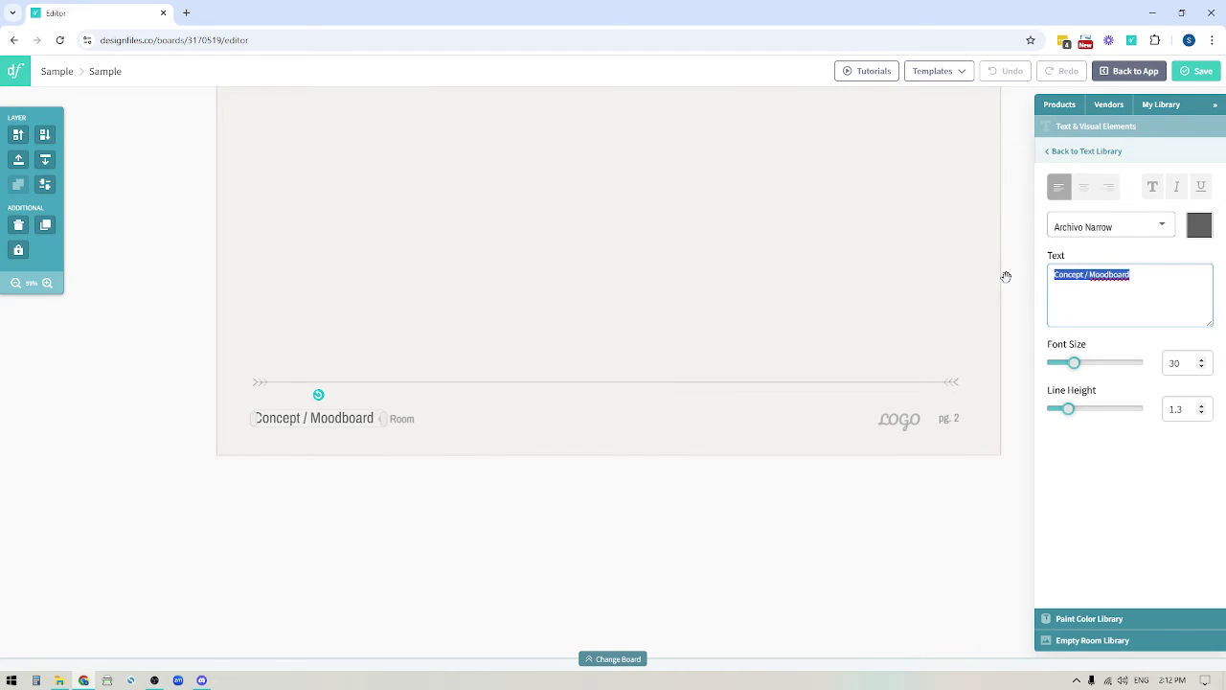
pyautogui.write('Elevation')
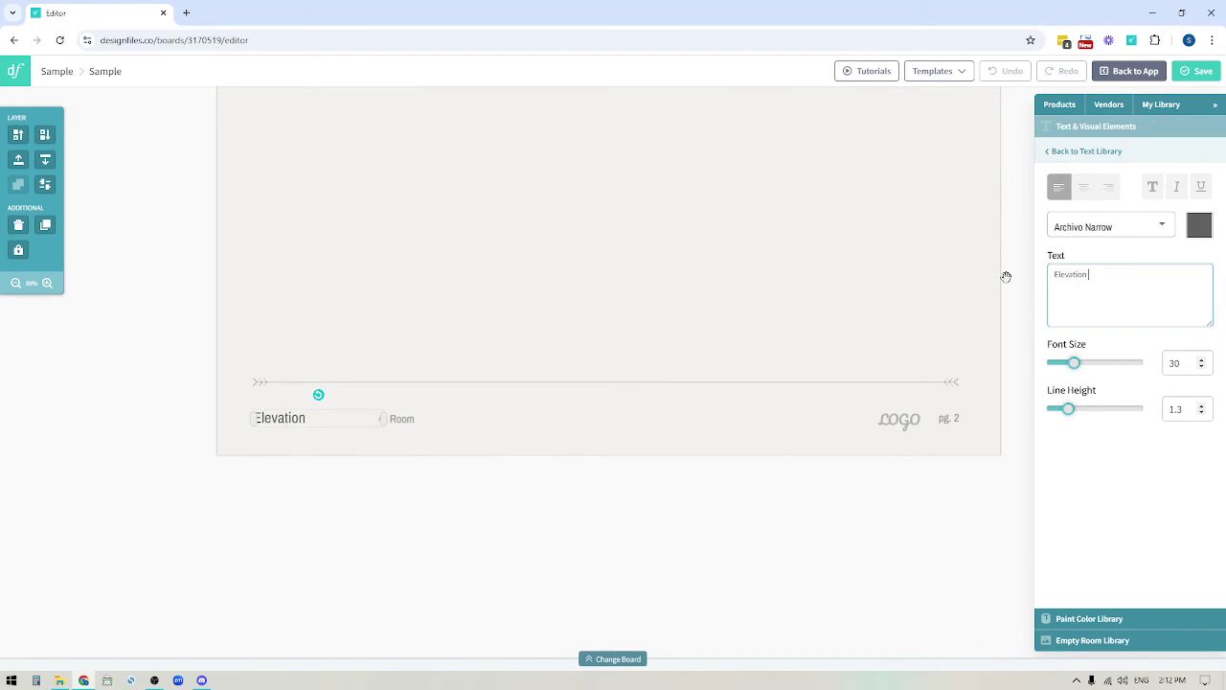
pyautogui.write(' Drawing')
pyautogui.click(383, 503)
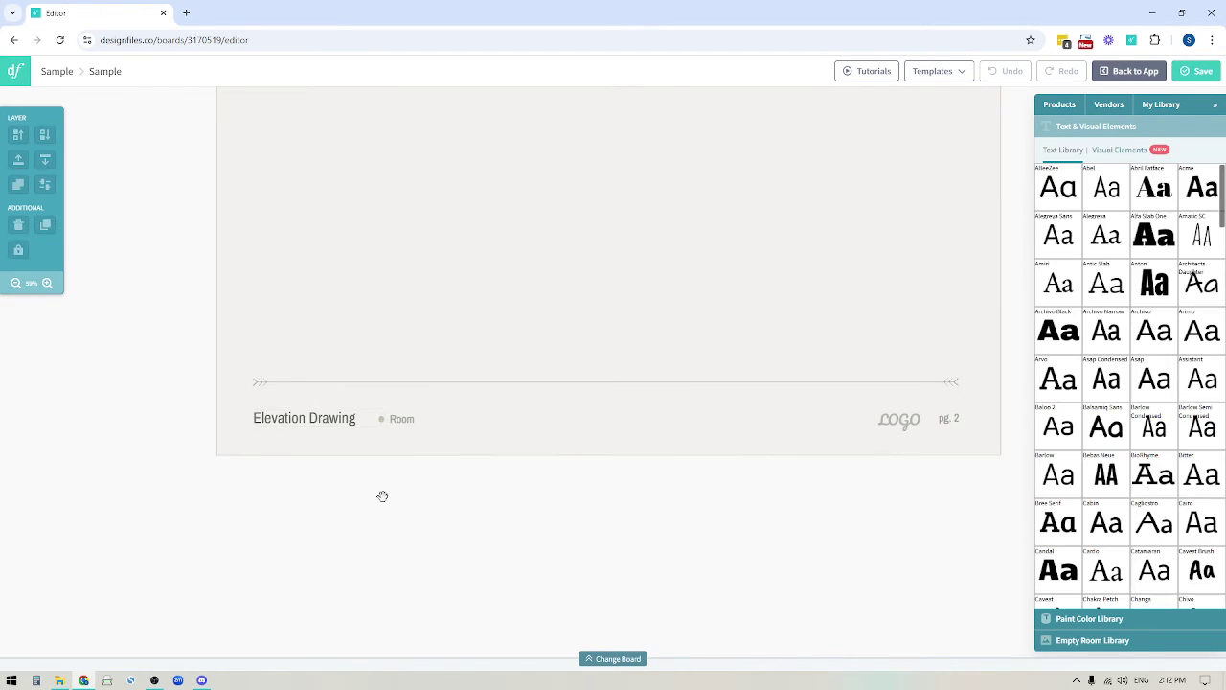
# - Shift the footer's dot and Room label together to the left so they sit just after the Elevation Drawing title
pyautogui.click(382, 428)
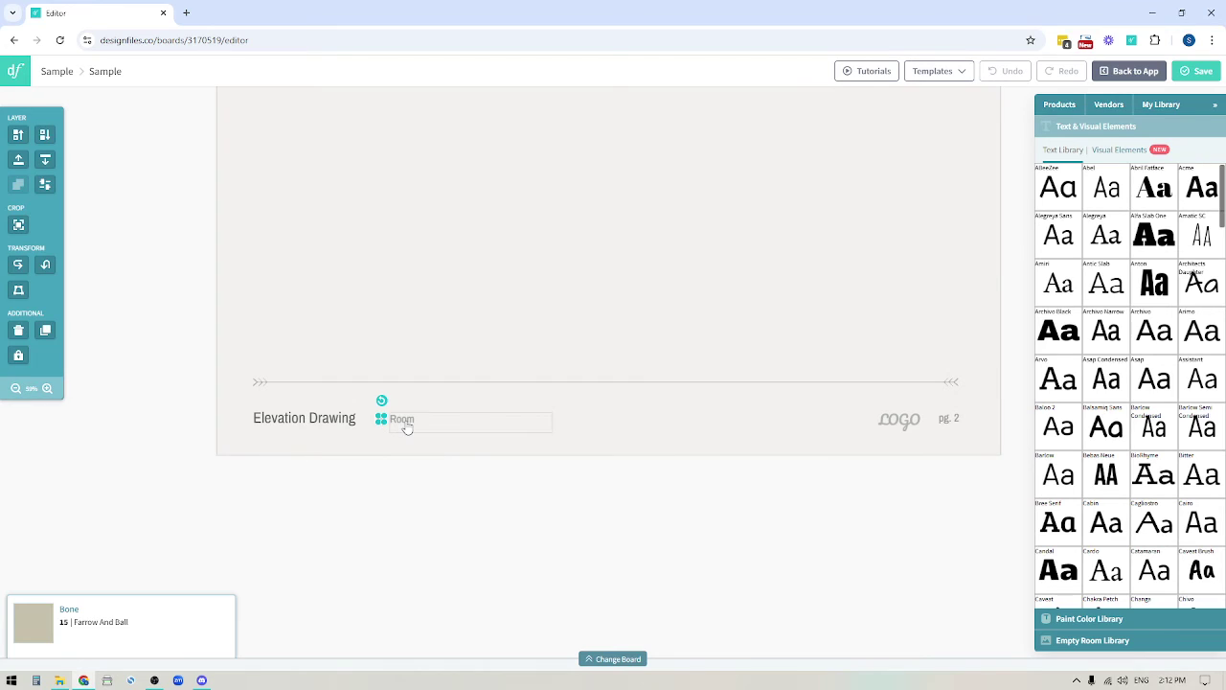
pyautogui.click(406, 426)
pyautogui.press('Left')
pyautogui.press('Left')
pyautogui.press('Left')
pyautogui.press('Left')
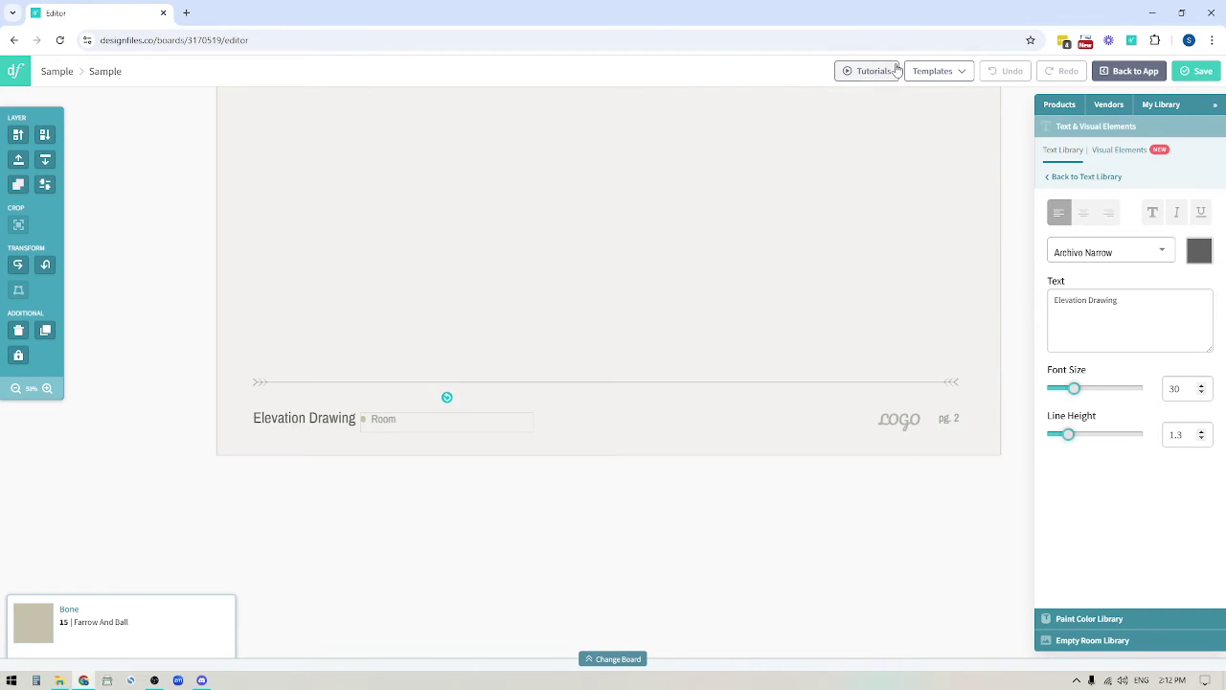
pyautogui.click(931, 71)
pyautogui.click(891, 302)
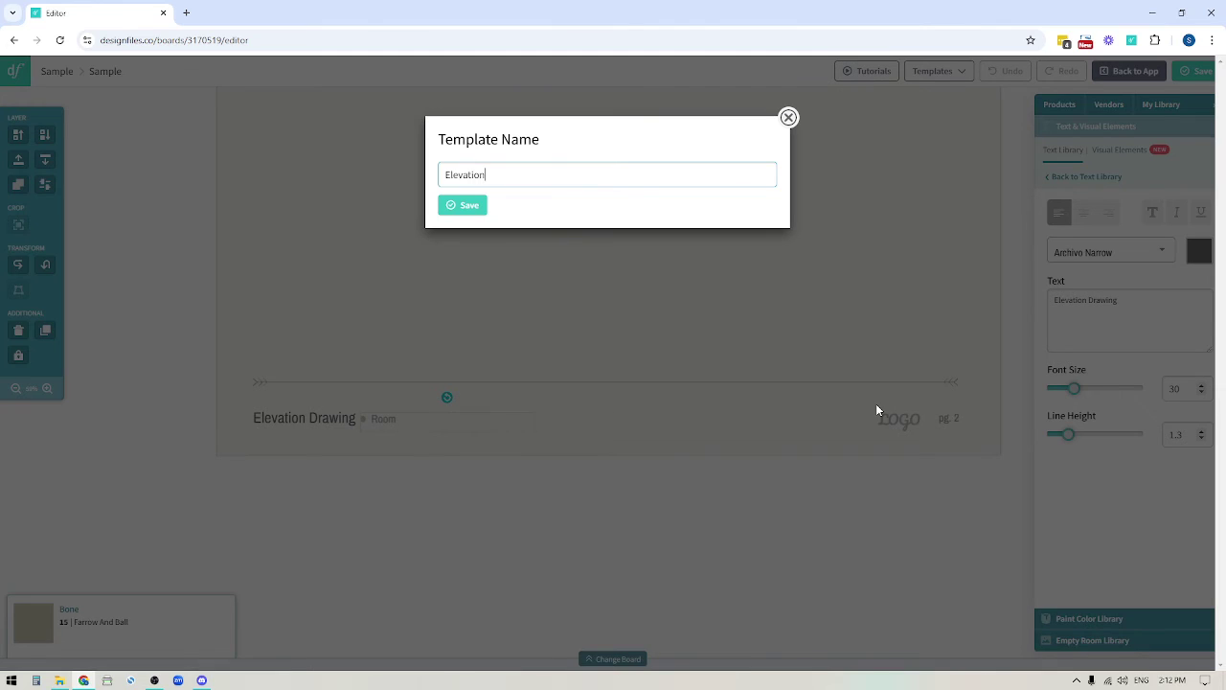
pyautogui.click(788, 117)
# - Replace the Elevation Drawing title text in the slide footer with Floor Plan
pyautogui.click(335, 422)
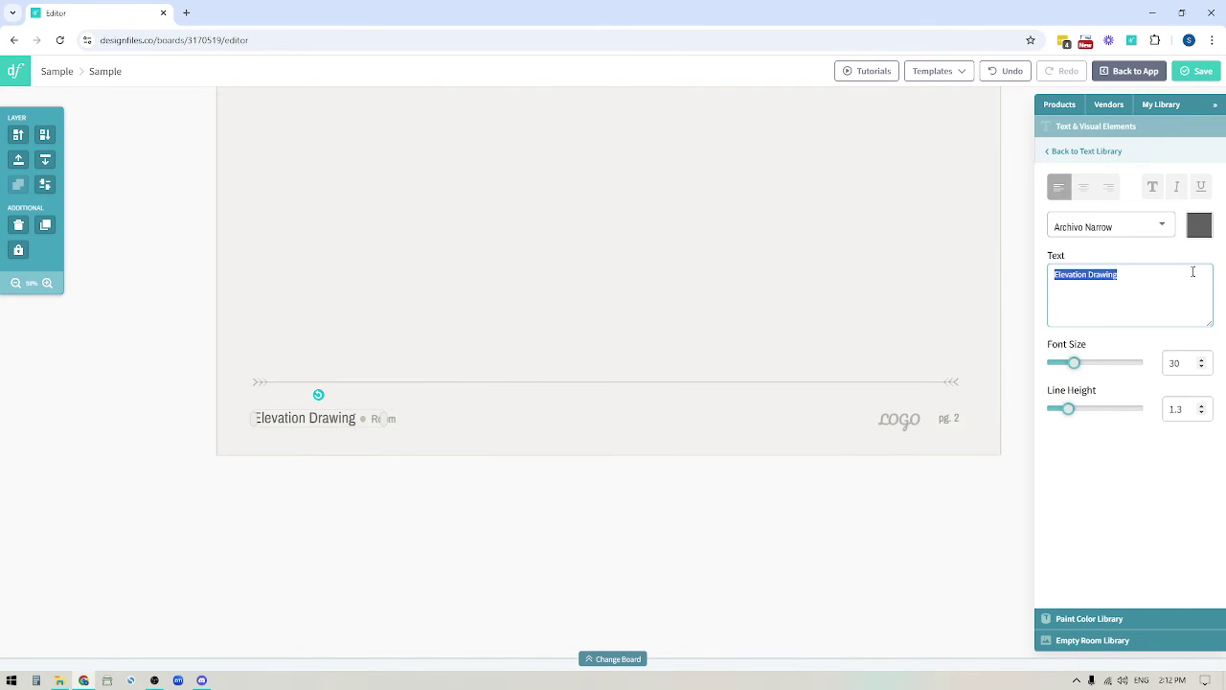
pyautogui.moveTo(1193, 272); pyautogui.dragTo(1014, 269)
pyautogui.write('Floor Plan')
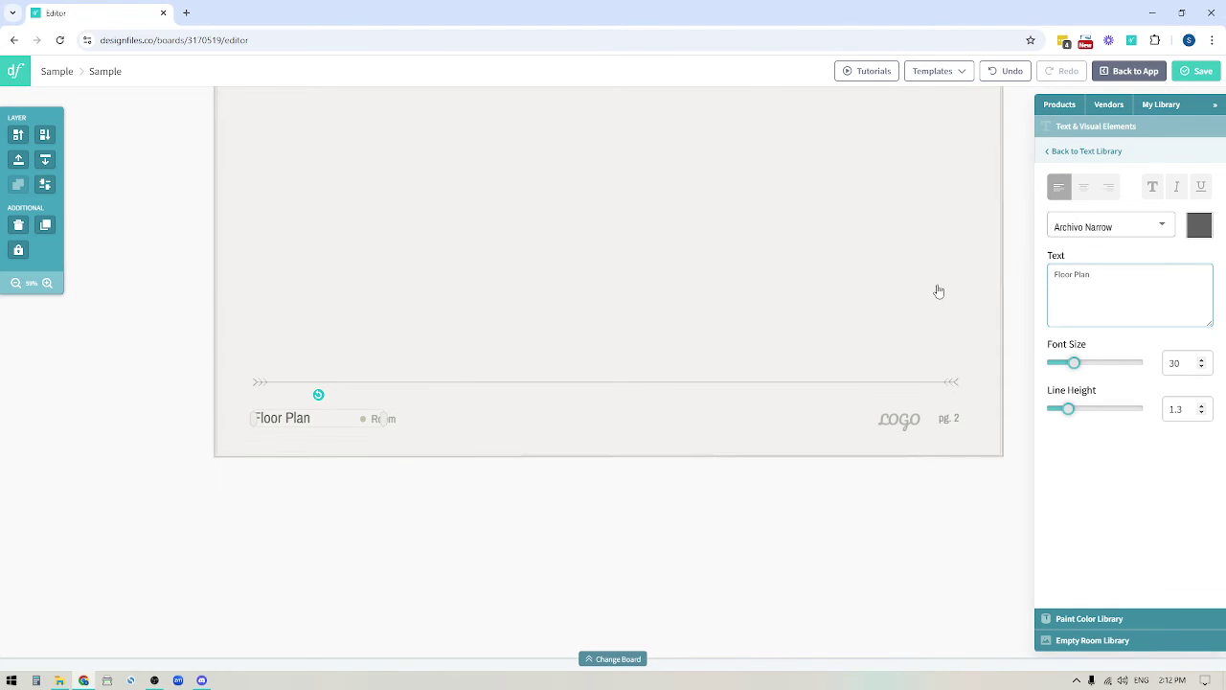
pyautogui.click(457, 504)
# - Nudge the footer's dot and Room label left until they sit right beside the Floor Plan title
pyautogui.click(369, 422)
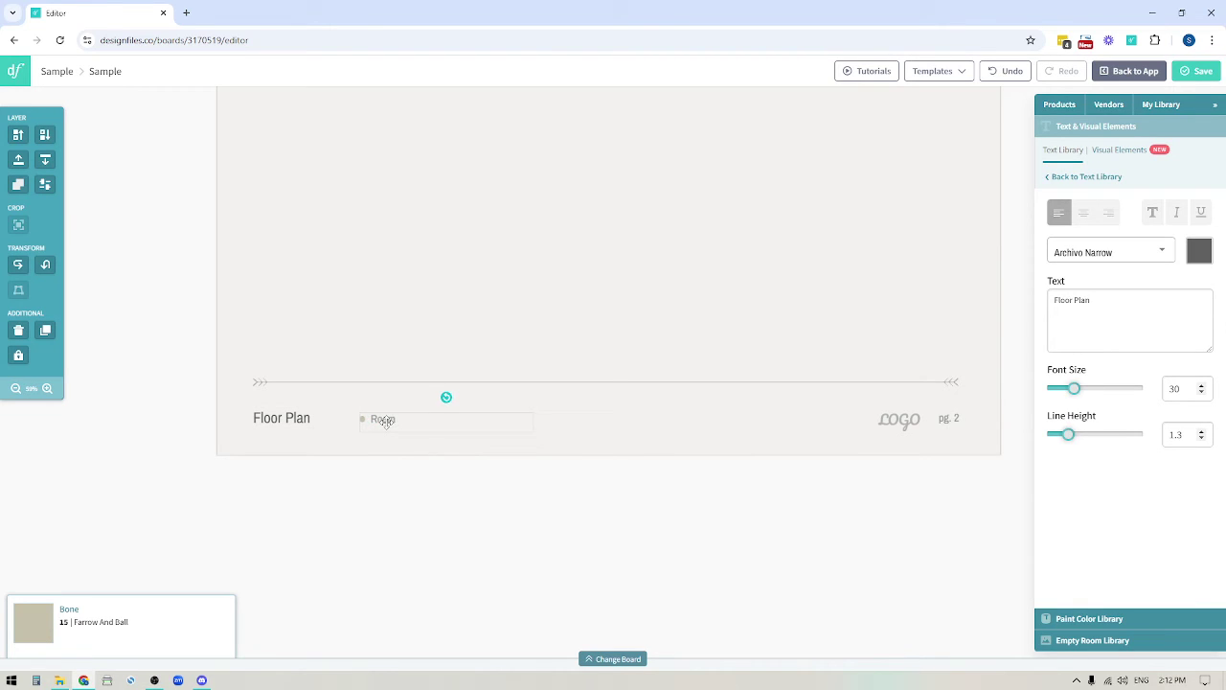
pyautogui.press('Left')
pyautogui.press('Left')
pyautogui.press('Left')
pyautogui.press('Left')
pyautogui.press('Left')
pyautogui.press('Left')
pyautogui.press('Left')
pyautogui.press('Left')
pyautogui.press('Left')
pyautogui.press('Left')
pyautogui.press('Left')
pyautogui.press('Left')
pyautogui.press('Left')
pyautogui.press('Left')
pyautogui.press('Left')
pyautogui.press('Left')
pyautogui.press('Left')
pyautogui.press('Left')
pyautogui.press('Left')
pyautogui.press('Left')
pyautogui.press('Left')
pyautogui.press('Left')
pyautogui.press('Left')
pyautogui.press('Left')
pyautogui.press('Left')
pyautogui.press('Left')
pyautogui.press('Left')
pyautogui.press('Left')
pyautogui.press('Left')
pyautogui.press('Left')
pyautogui.press('Left')
pyautogui.click(943, 72)
pyautogui.click(881, 304)
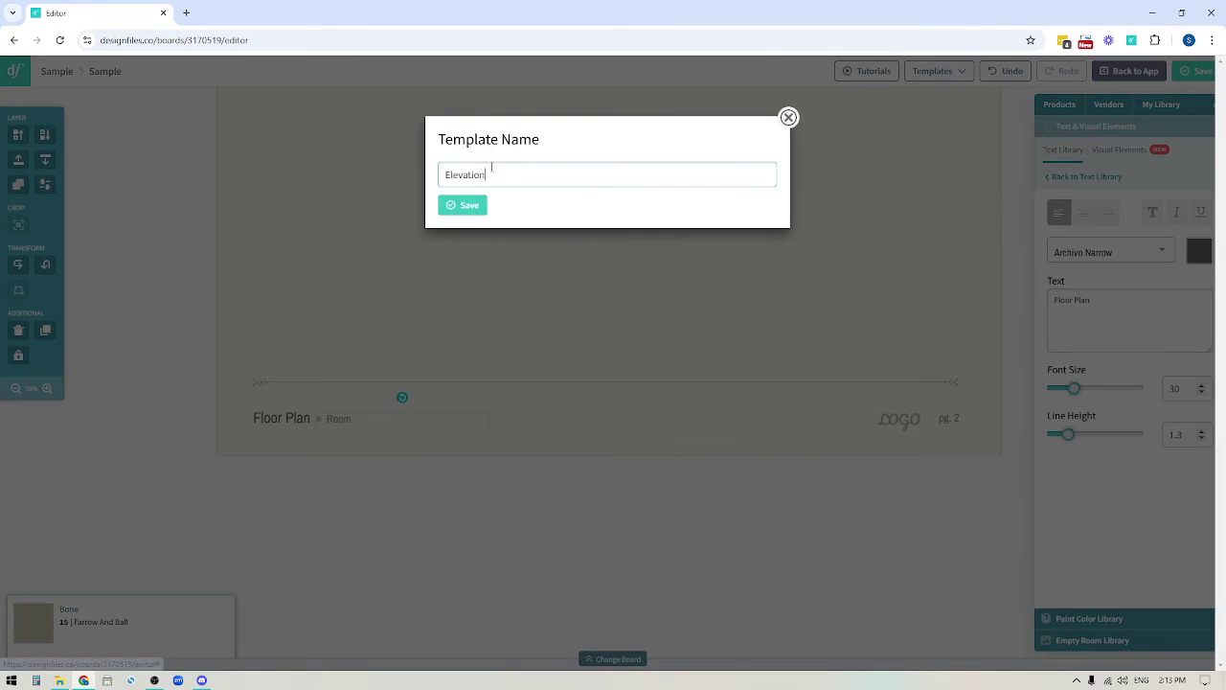
pyautogui.moveTo(509, 173); pyautogui.dragTo(381, 189)
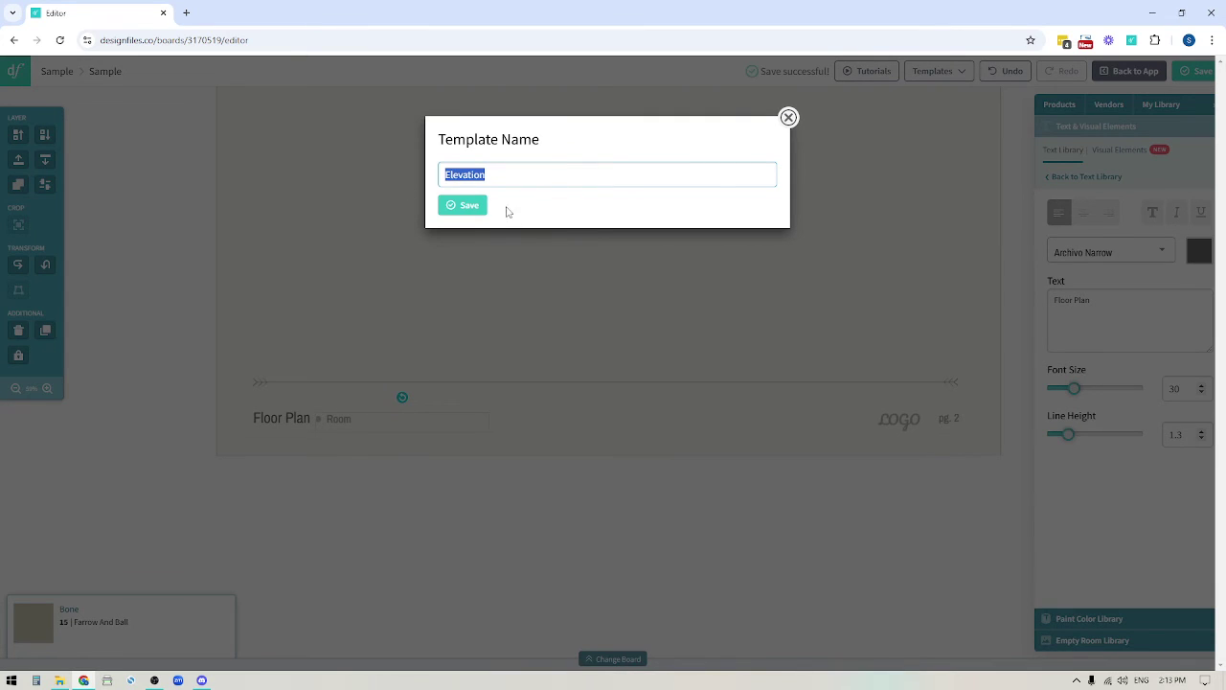
pyautogui.click(788, 117)
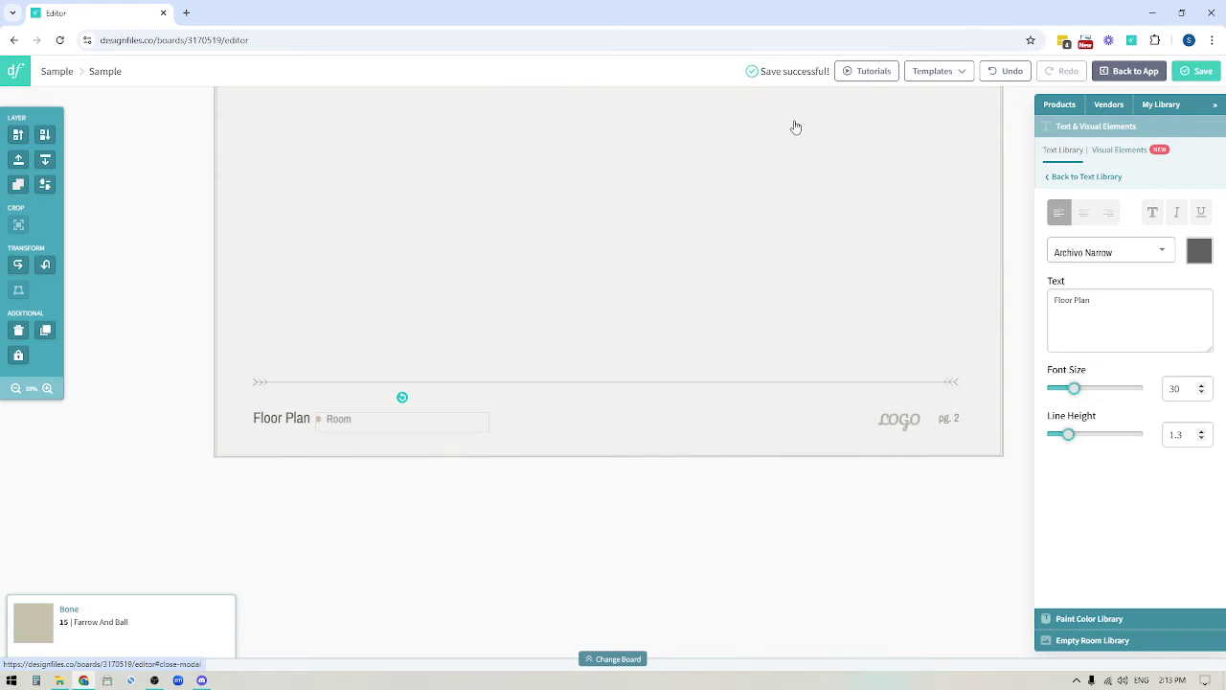
pyautogui.click(937, 71)
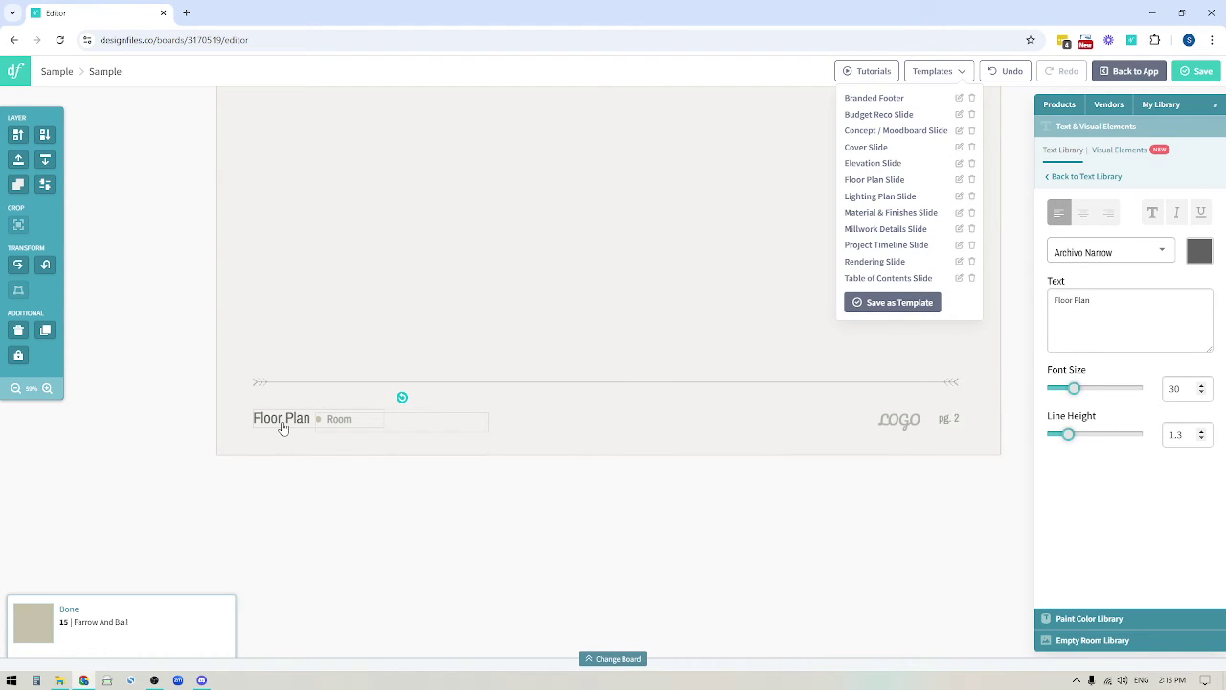
pyautogui.click(643, 564)
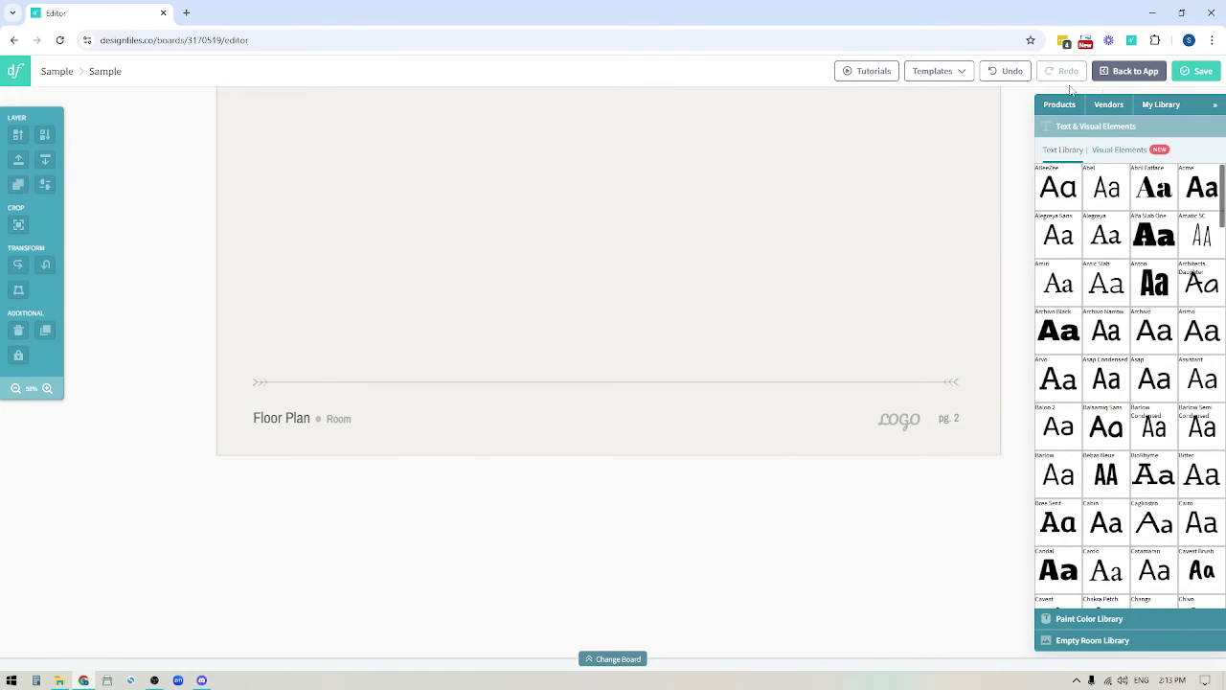
# - Leave the board editor and open the Client Presentation Slide Templates project from the projects list
pyautogui.click(1130, 71)
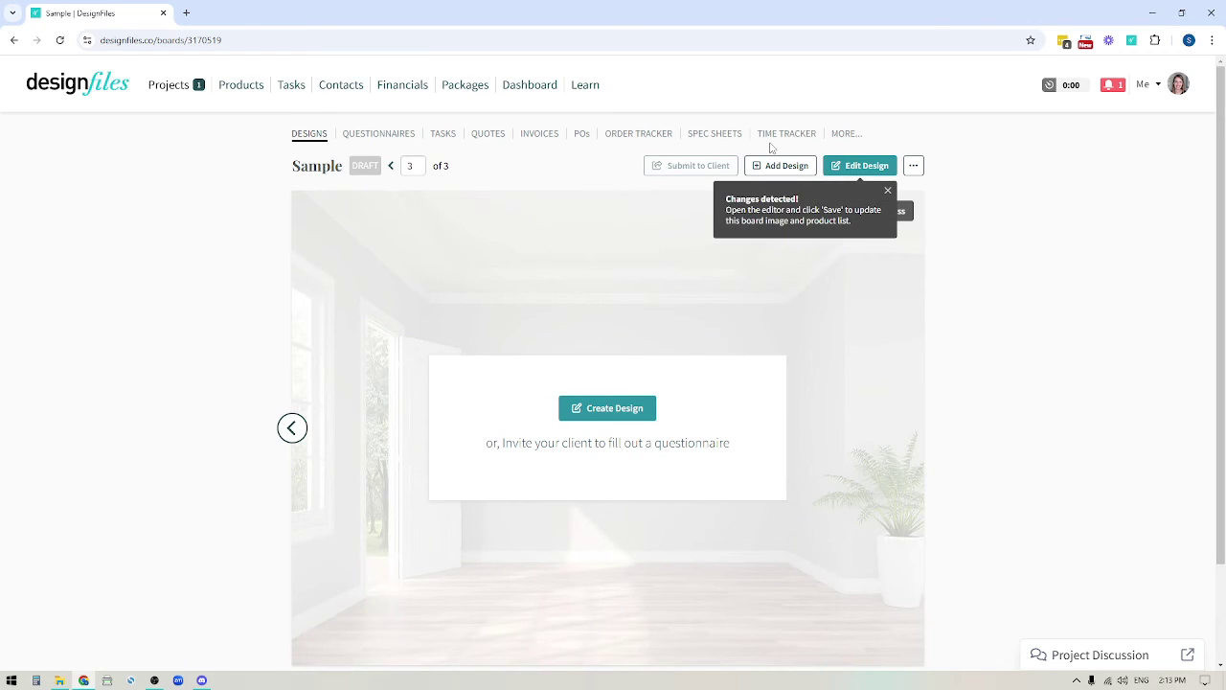
pyautogui.click(309, 136)
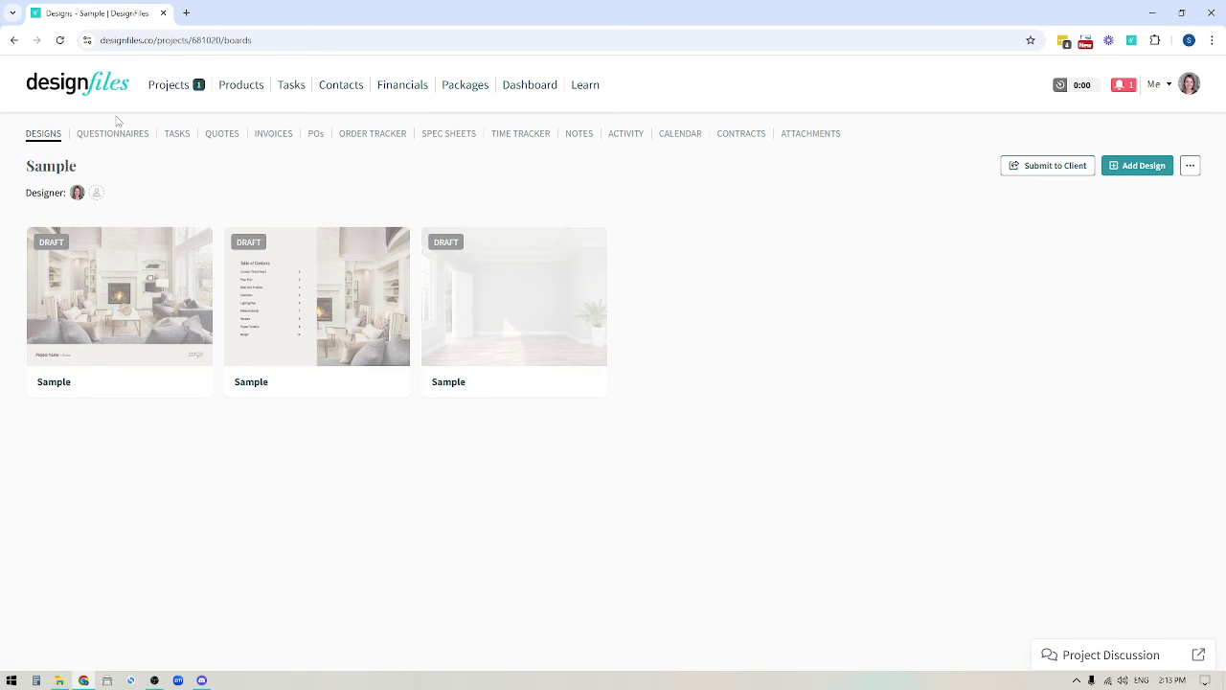
pyautogui.click(168, 86)
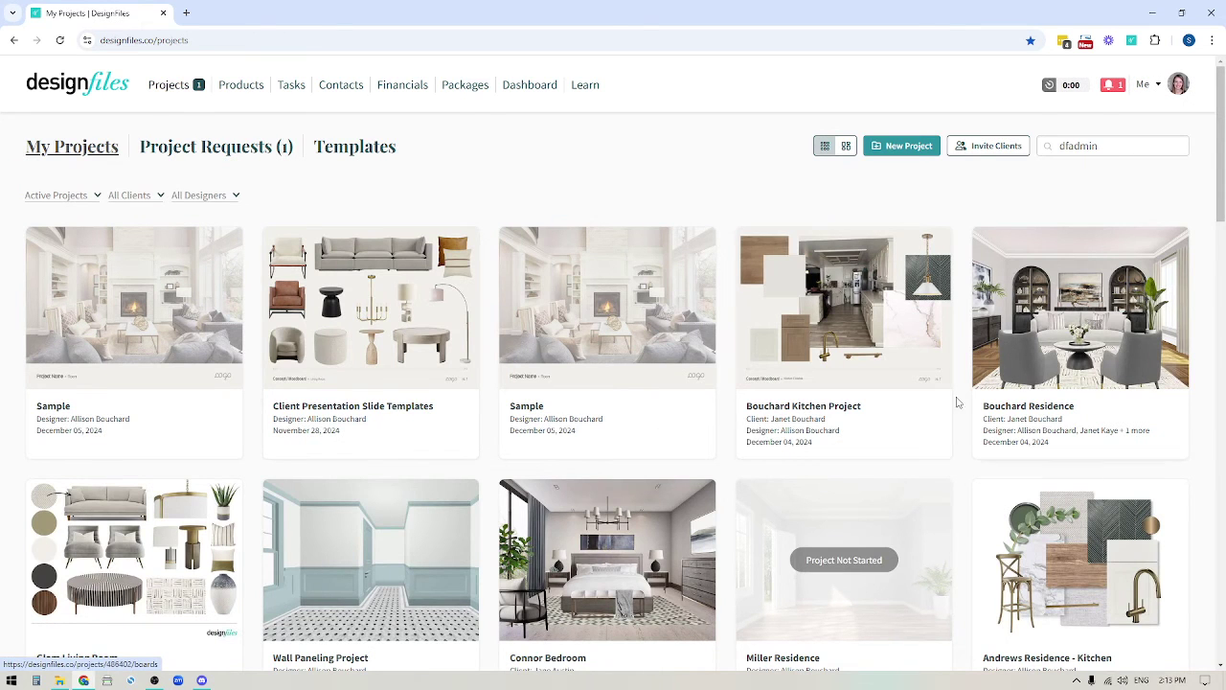
pyautogui.click(345, 430)
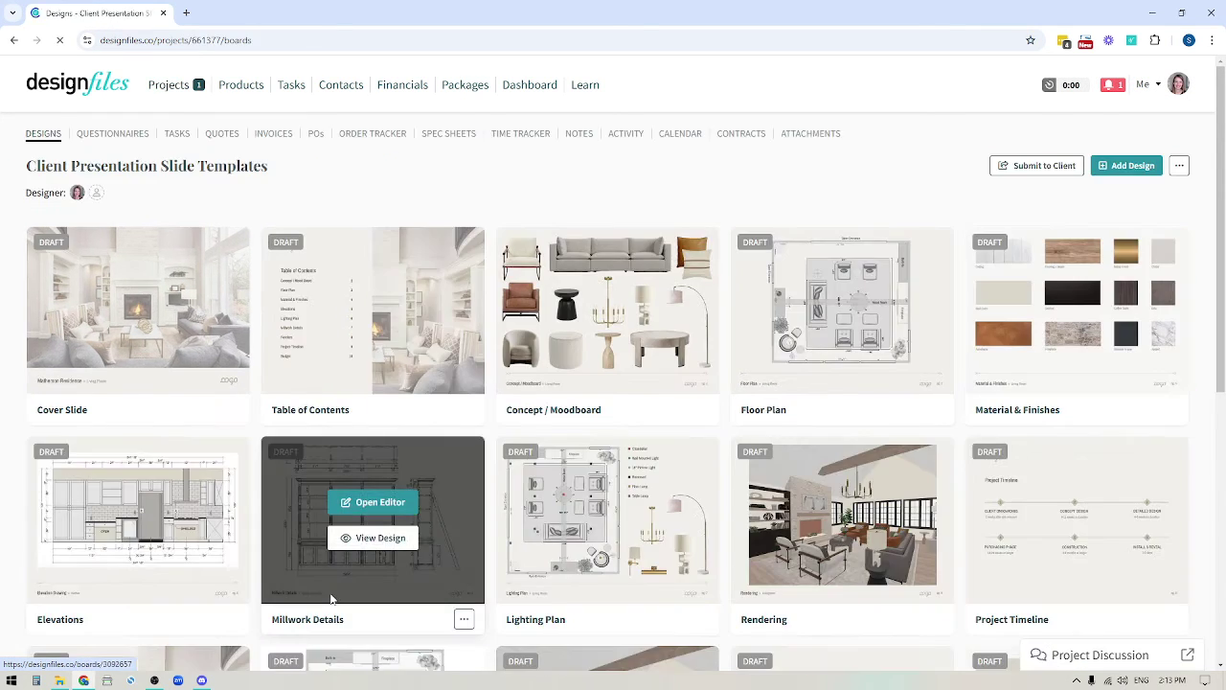
# - Open the Material & Finishes design in a new browser tab and switch to it
pyautogui.moveTo(1072, 355)
pyautogui.rightClick(1081, 328)
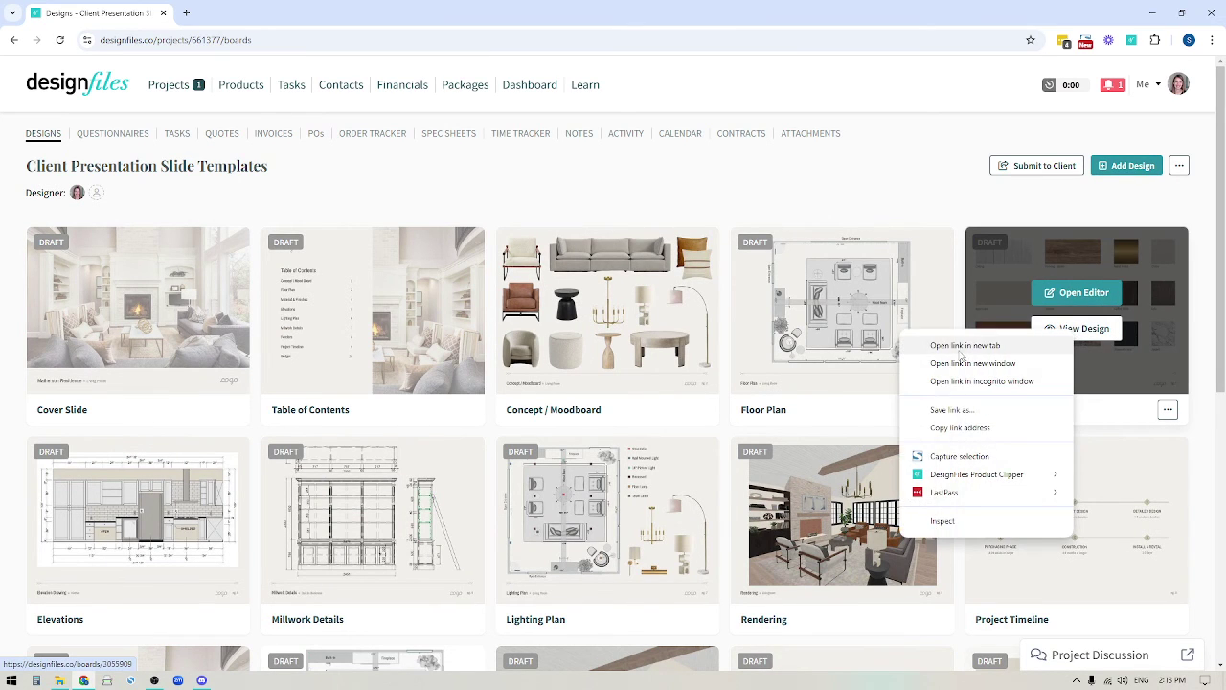
pyautogui.click(958, 346)
pyautogui.hotkey('ctrl', 'Tab')
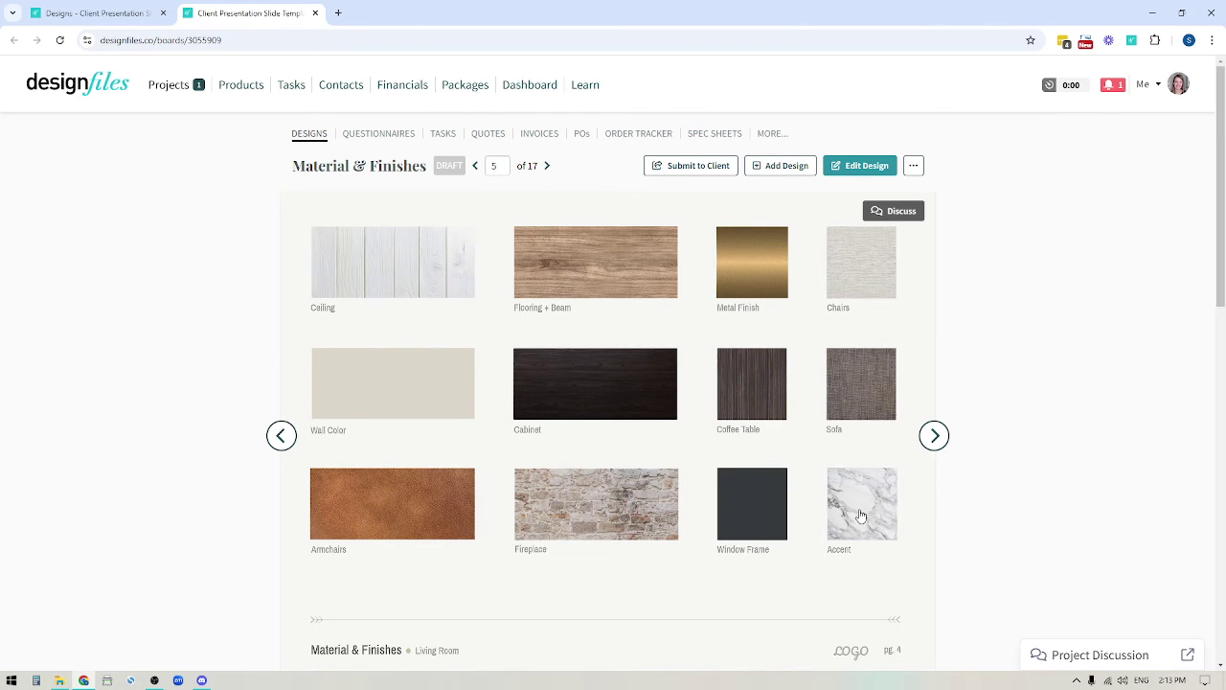
# - Add a new Moodboard / Roomboard design to the project, apply the Material & Finishes Slide template and fit the slide in view
pyautogui.click(777, 165)
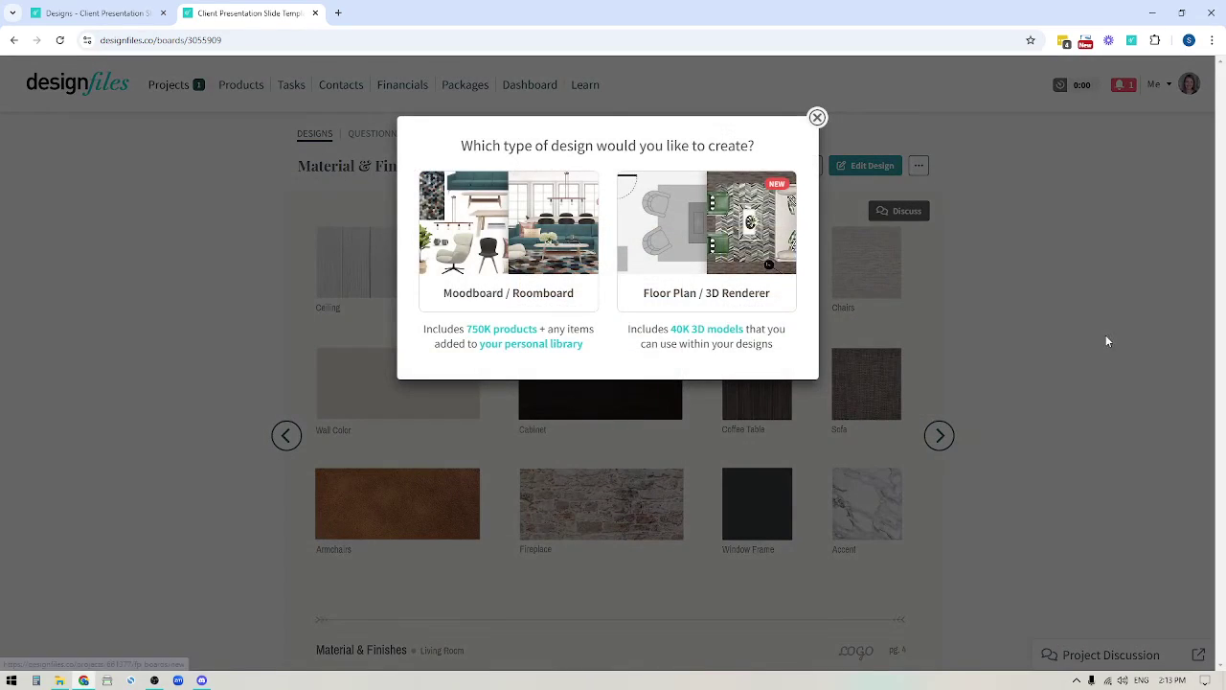
pyautogui.click(509, 239)
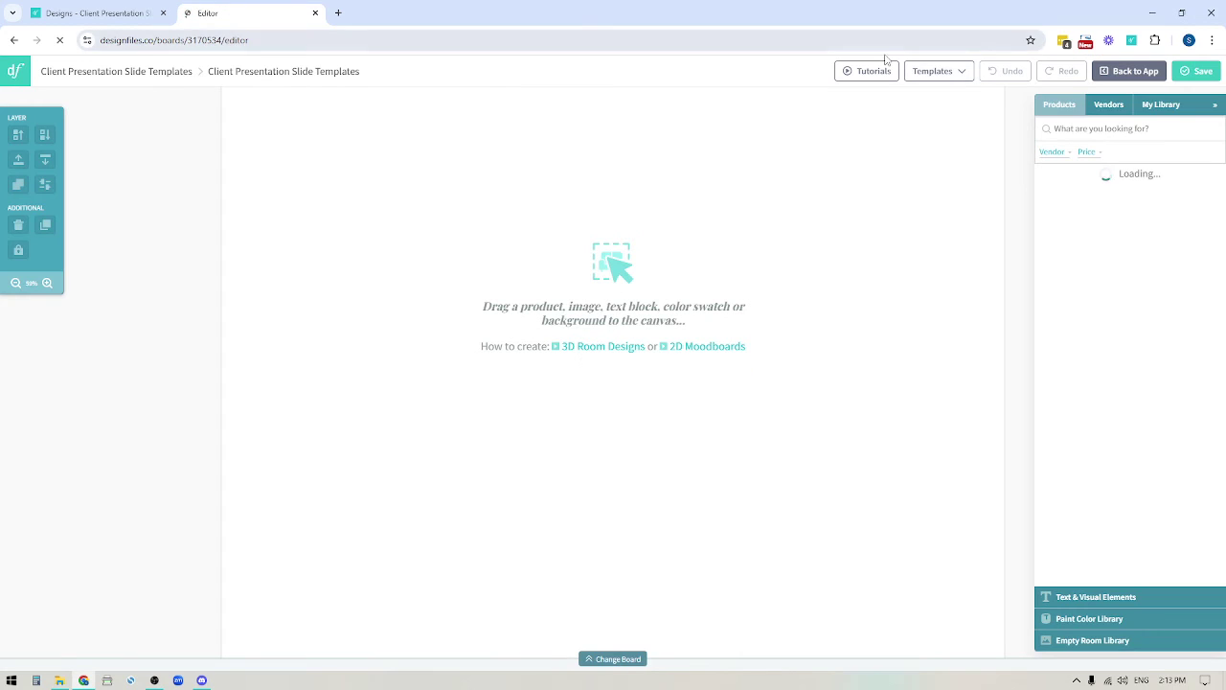
pyautogui.click(941, 75)
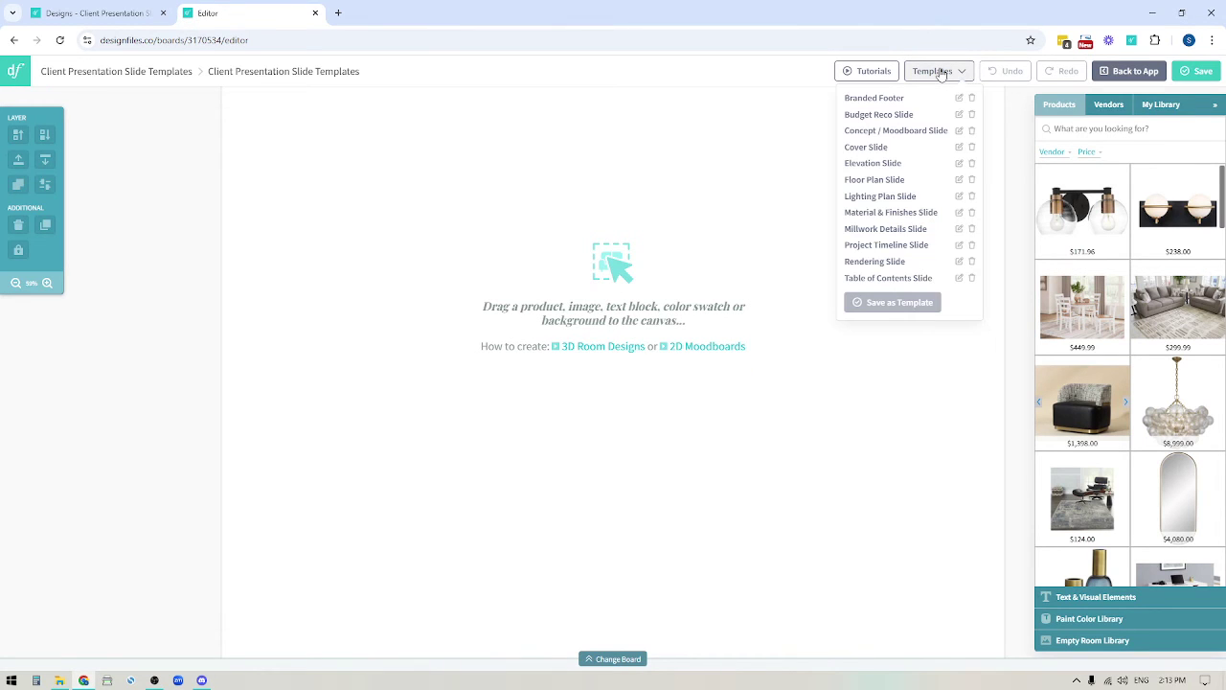
pyautogui.click(892, 213)
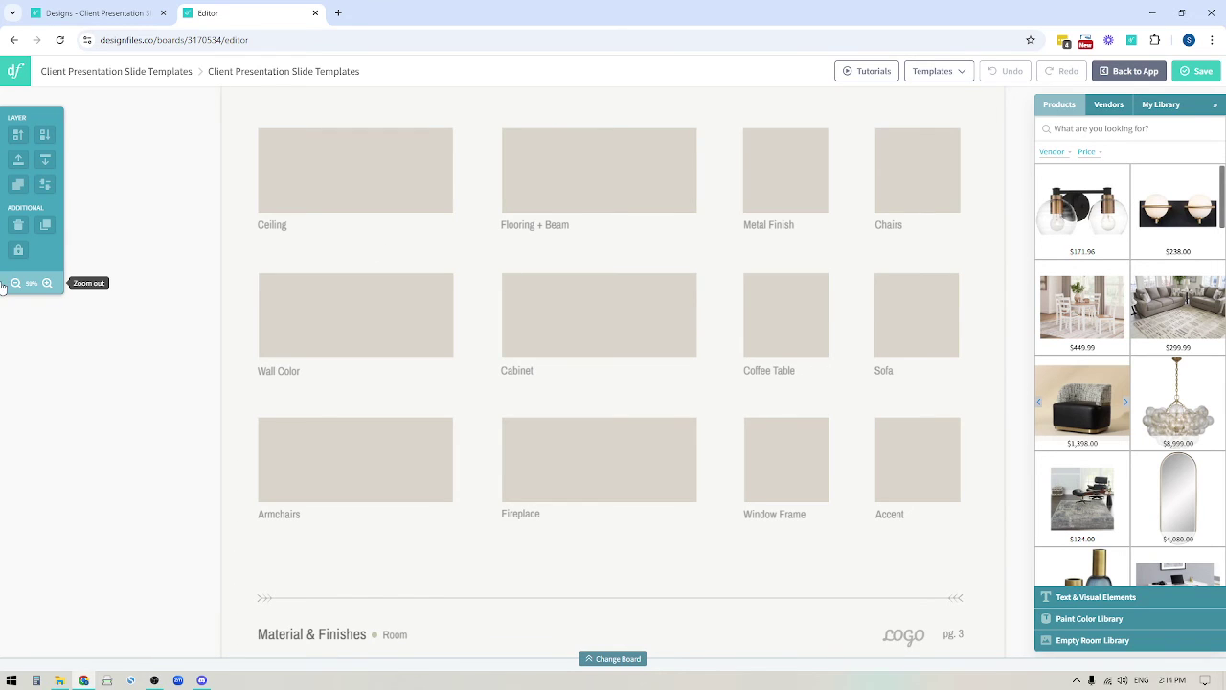
pyautogui.click(15, 283)
pyautogui.moveTo(247, 232); pyautogui.dragTo(202, 218)
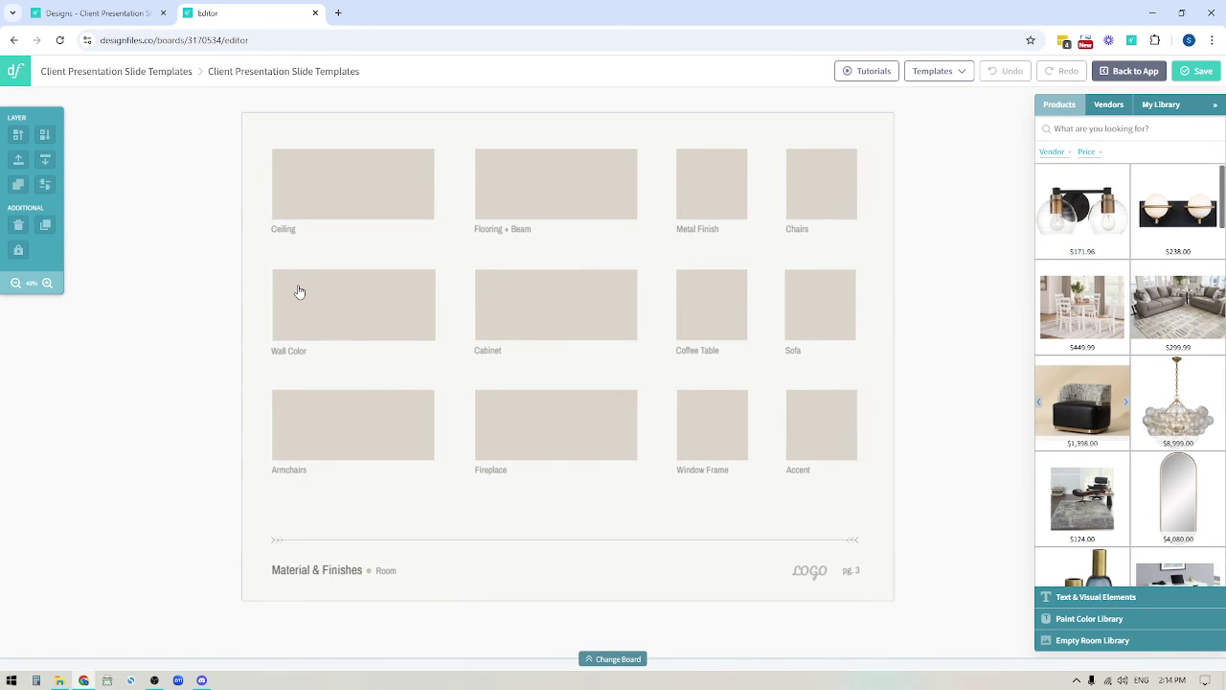
# - Place the light brown wood grain image from the library's project items over the Ceiling placeholder
pyautogui.click(1161, 106)
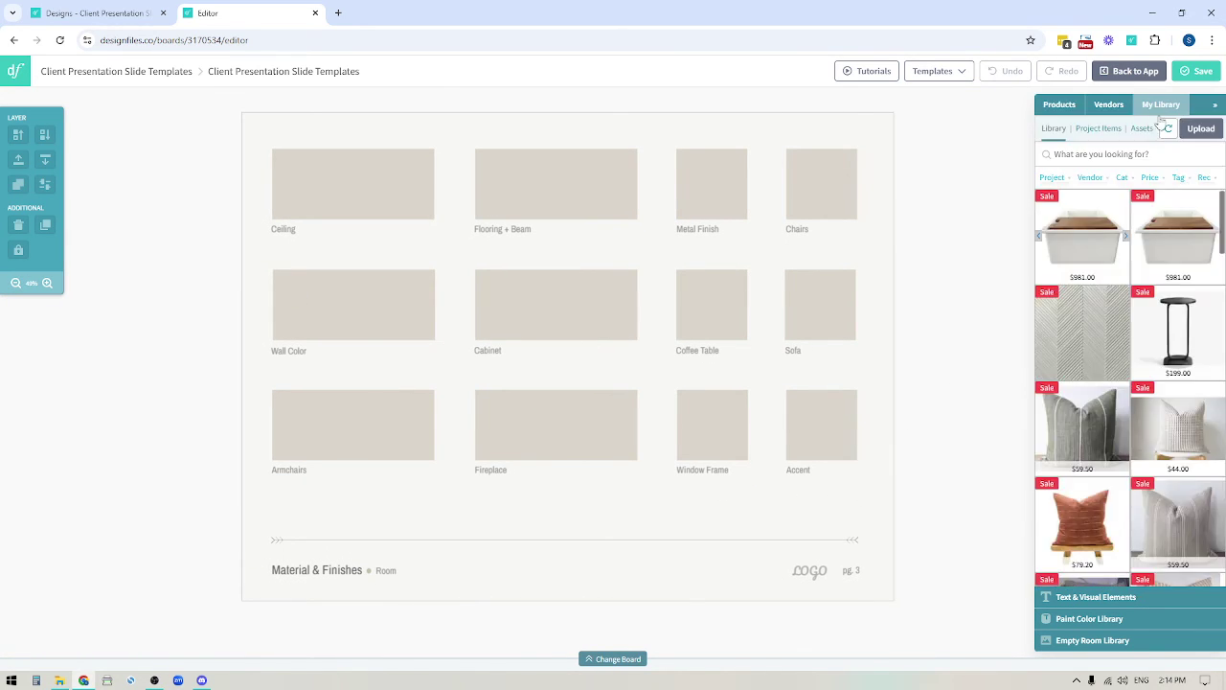
pyautogui.click(1111, 130)
pyautogui.scroll(-10, 1114, 414)
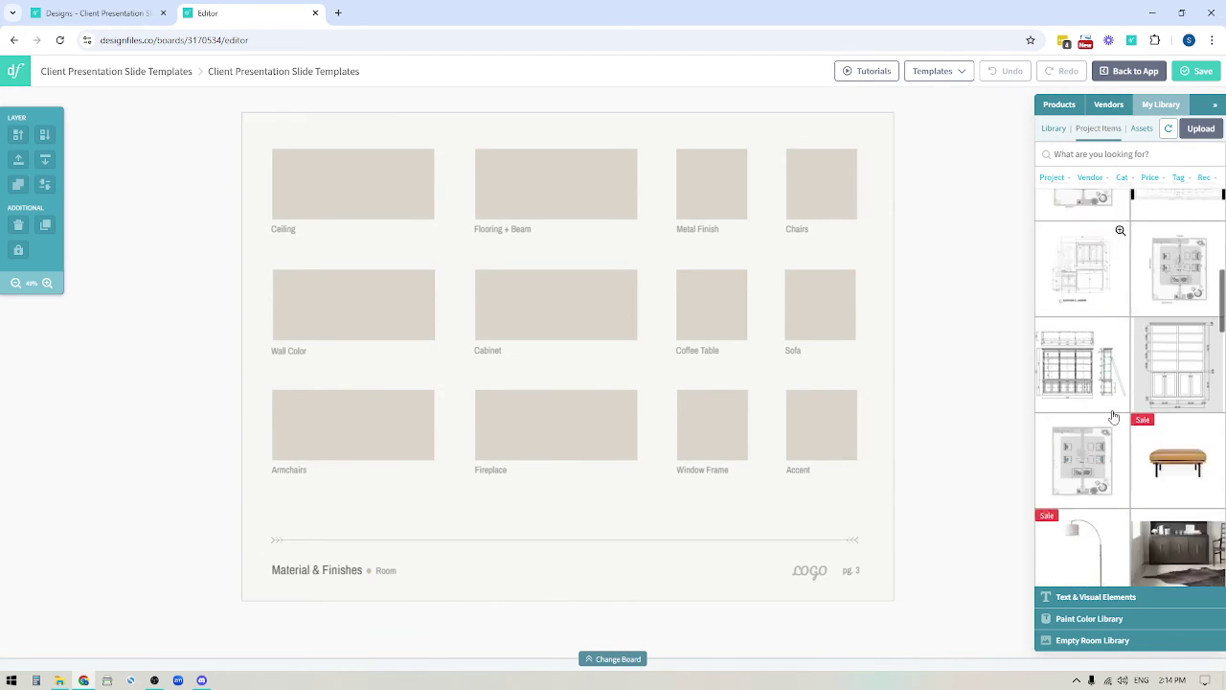
pyautogui.scroll(-5, 1114, 414)
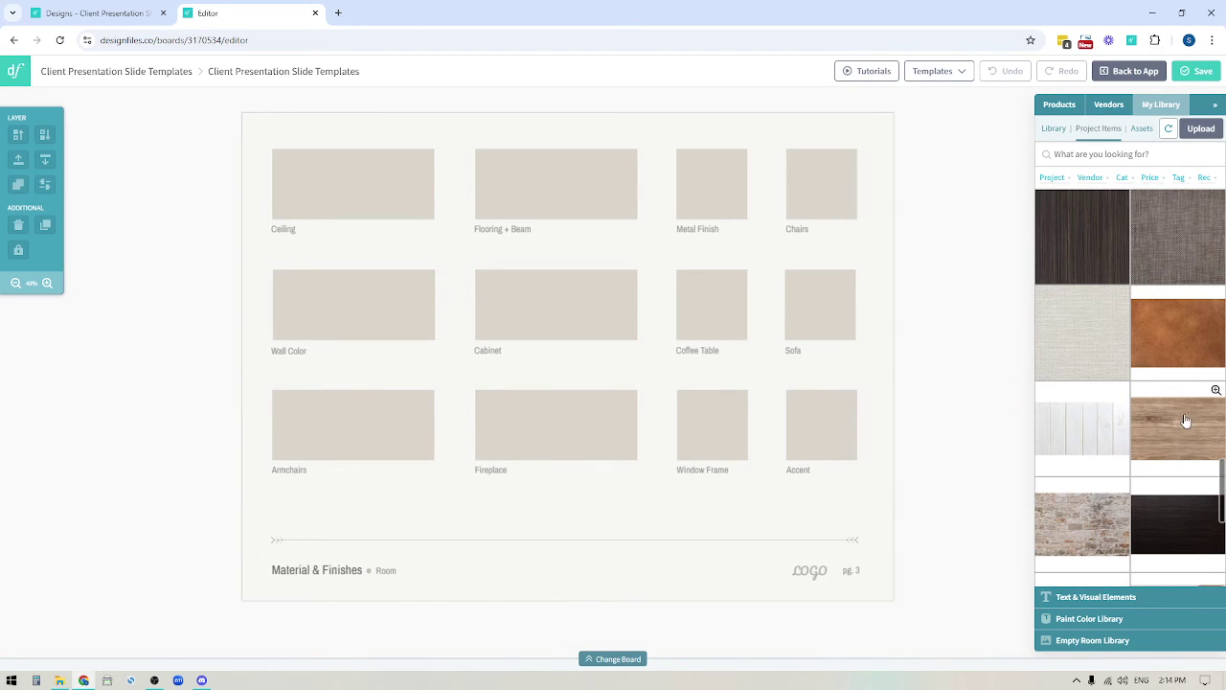
pyautogui.moveTo(1180, 422); pyautogui.dragTo(358, 219)
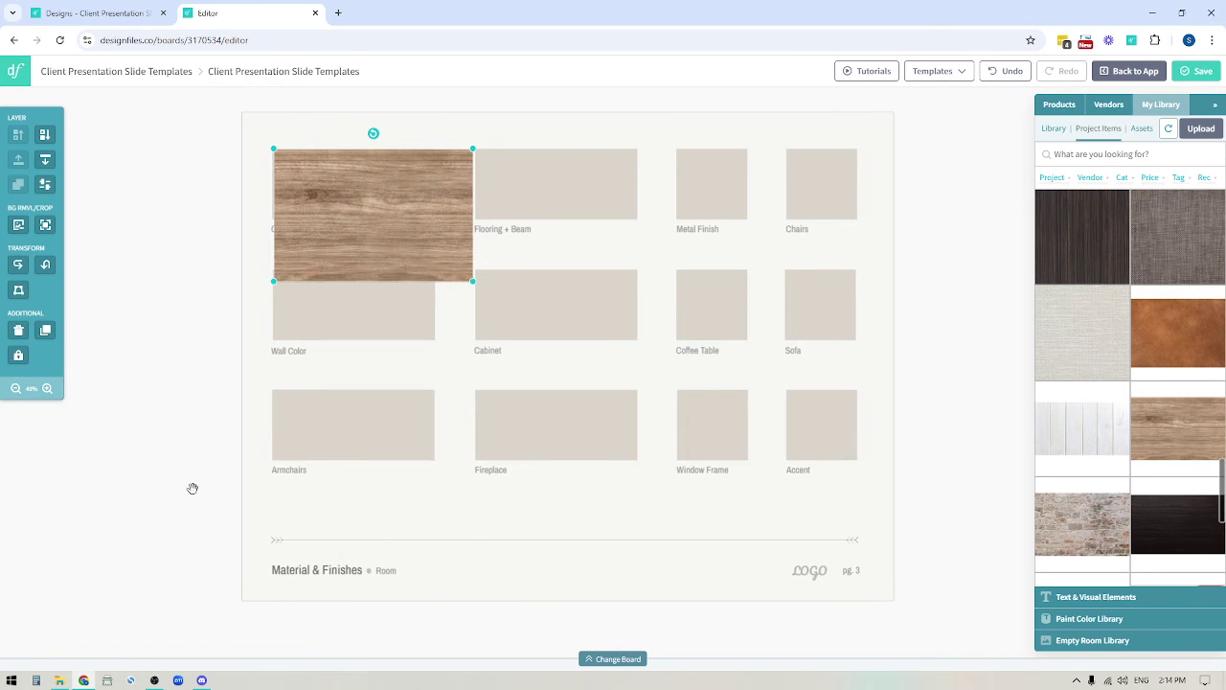
# - Align the wood grain image with the Ceiling placeholder's upper-left corner and scale it down to the placeholder's width
pyautogui.click(47, 388)
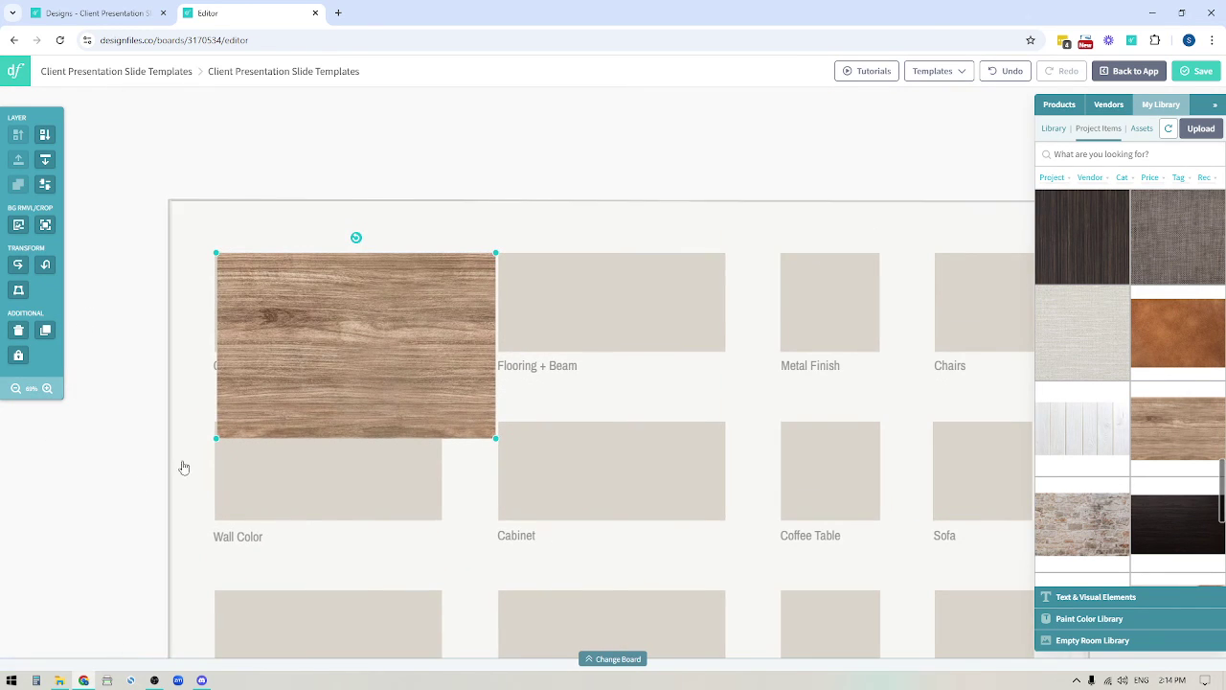
pyautogui.moveTo(213, 442); pyautogui.dragTo(212, 443)
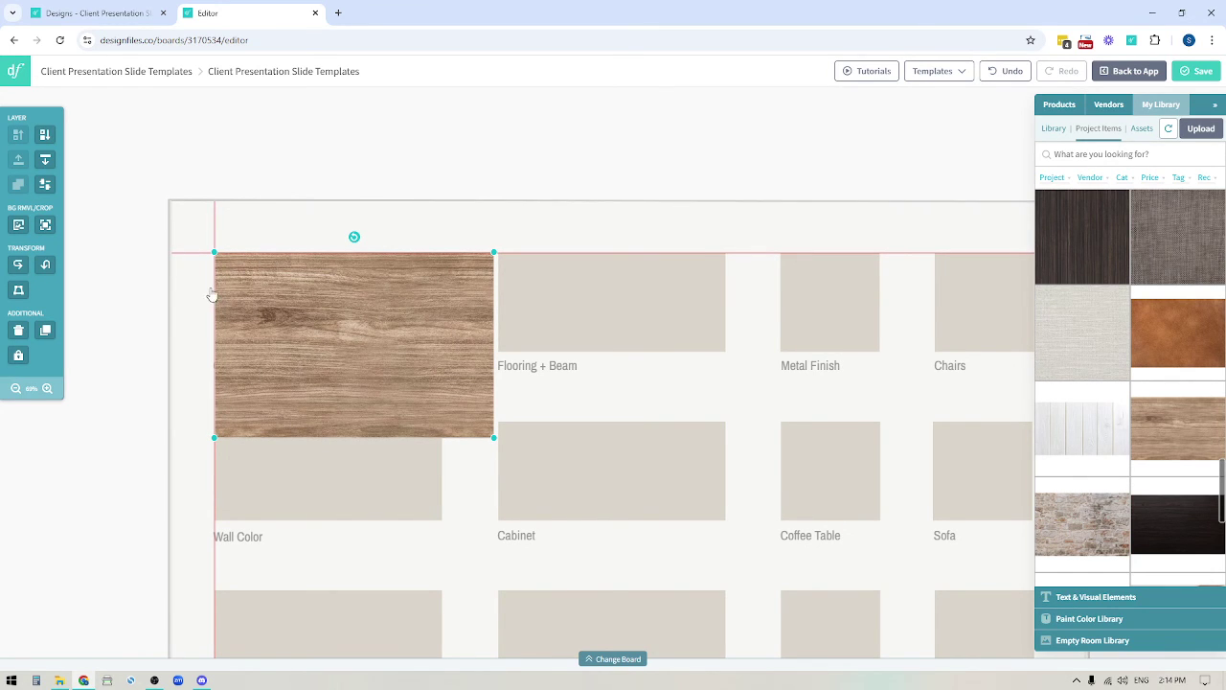
pyautogui.moveTo(493, 436); pyautogui.dragTo(444, 399)
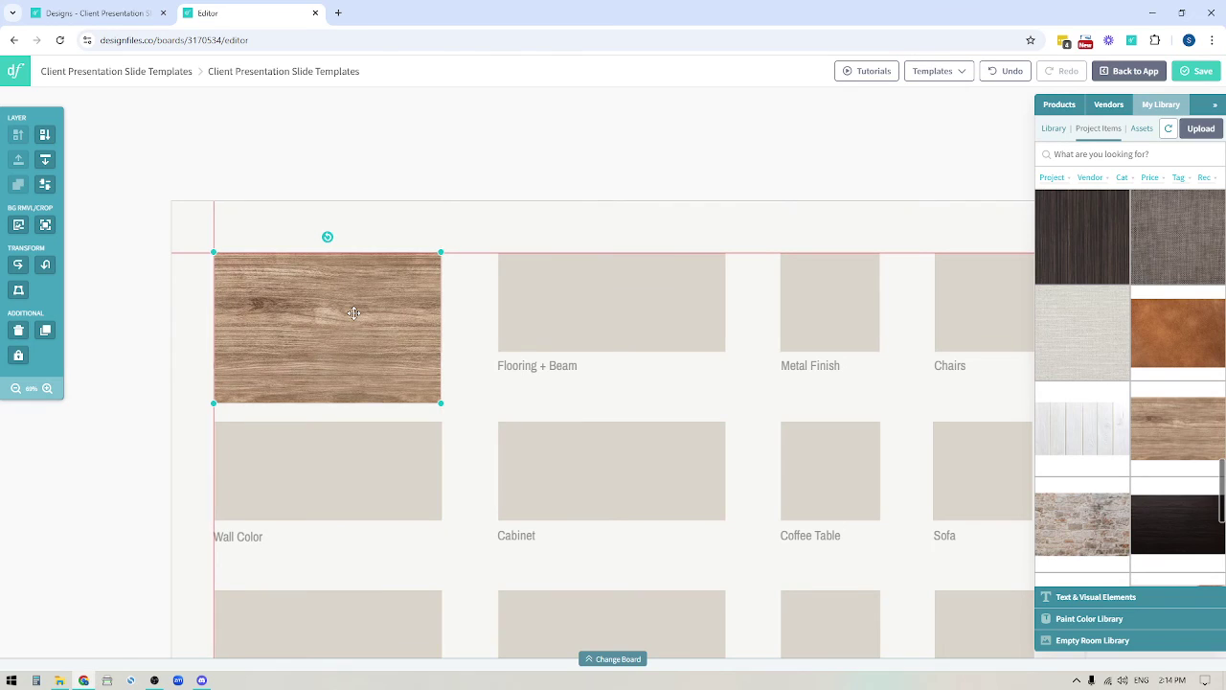
# - Nudge the wood grain image in small increments to the left, slightly past the Ceiling placeholder's left edge
pyautogui.press('Left')
pyautogui.press('Left')
pyautogui.press('Left')
pyautogui.press('Left')
pyautogui.press('Left')
pyautogui.press('Left')
pyautogui.press('Left')
pyautogui.press('Left')
pyautogui.press('Left')
pyautogui.press('Left')
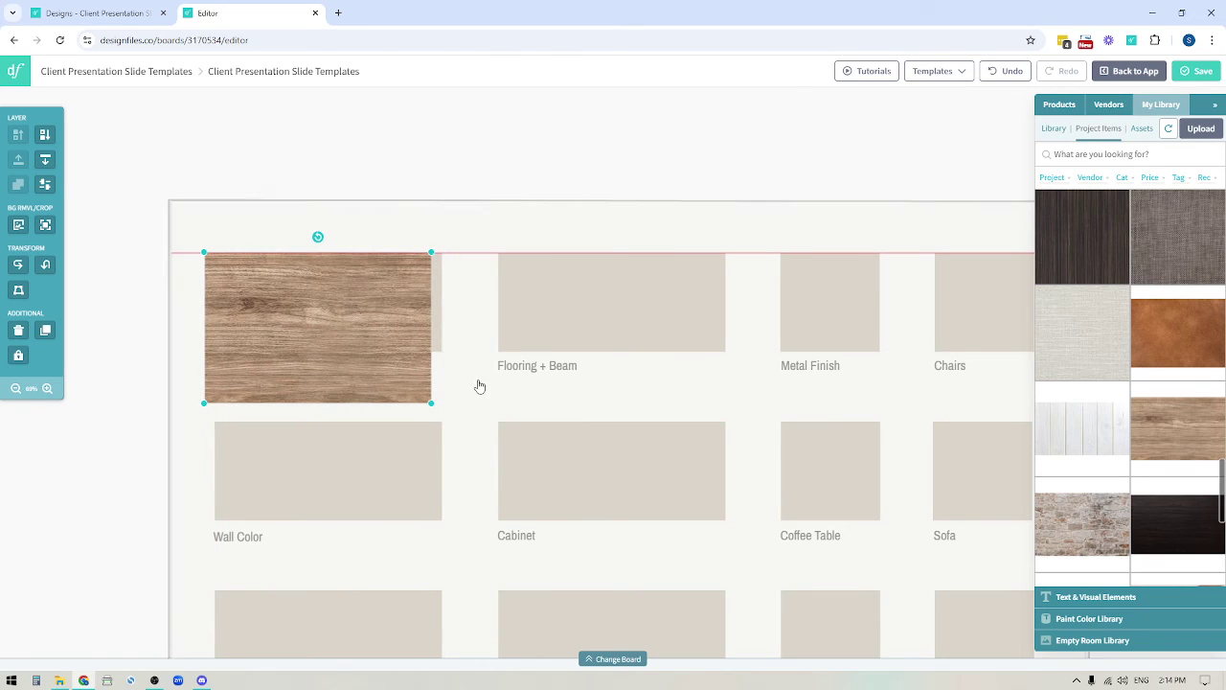
# - Crop the wood grain image's lower part to match the Ceiling placeholder's height and move it exactly over the placeholder
pyautogui.click(44, 226)
pyautogui.moveTo(430, 409); pyautogui.dragTo(436, 310)
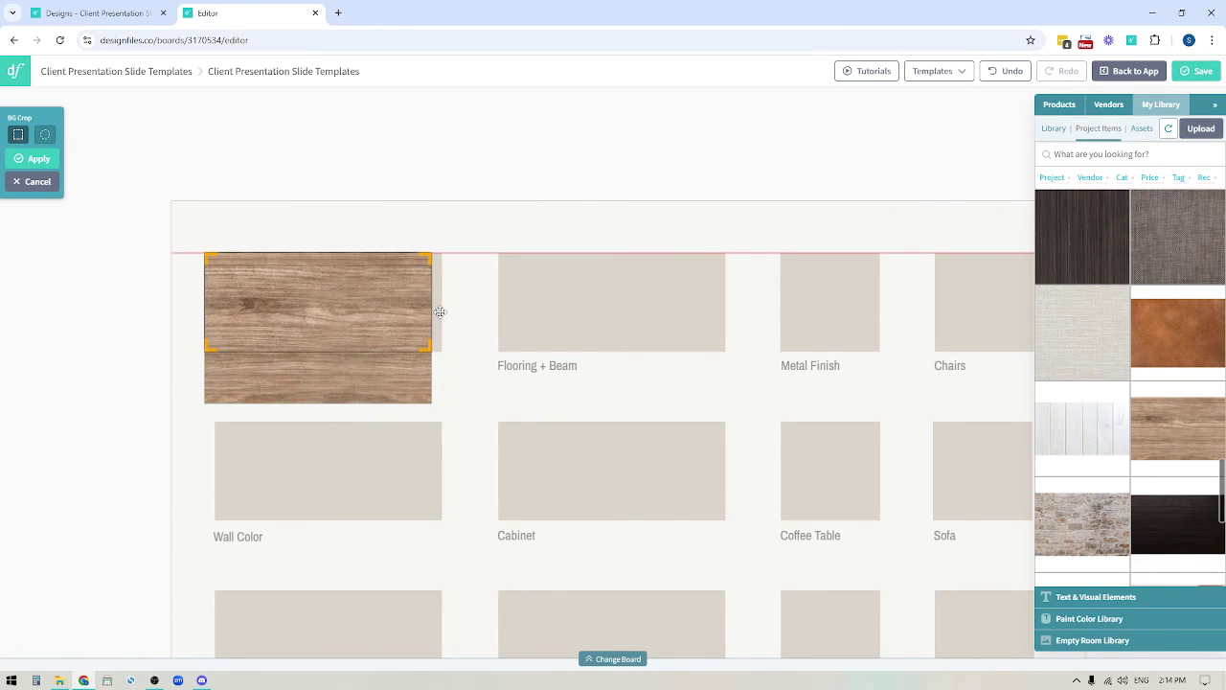
pyautogui.click(38, 159)
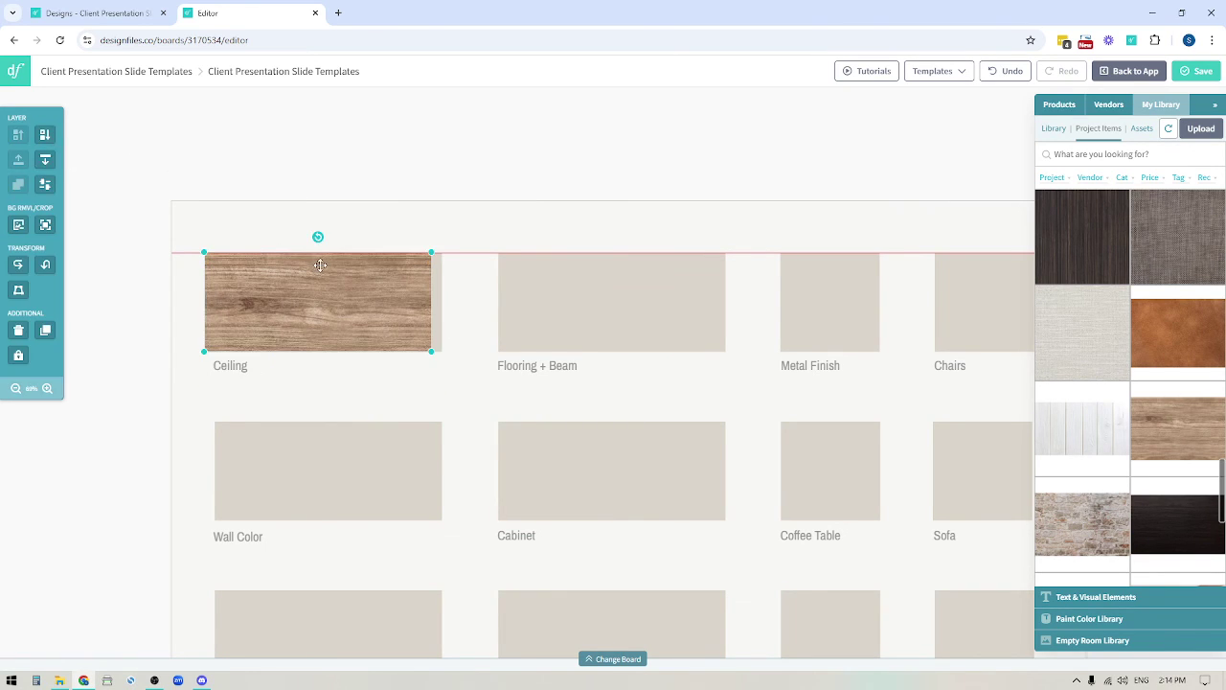
pyautogui.moveTo(320, 265); pyautogui.dragTo(320, 265)
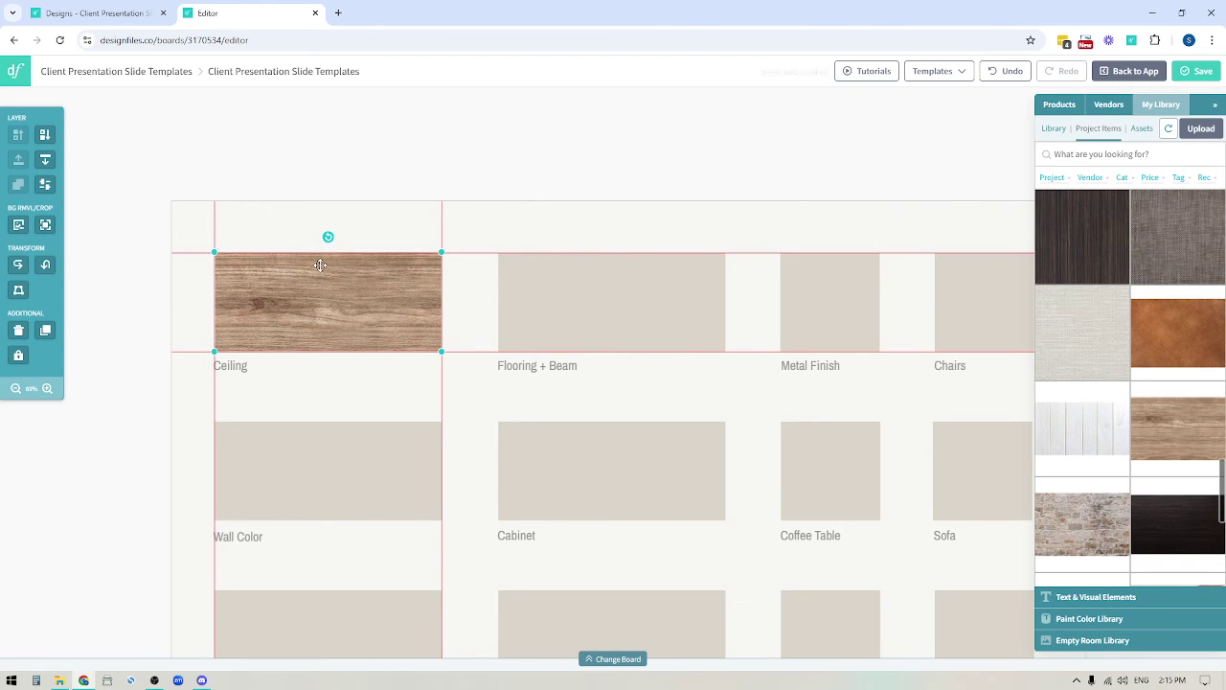
# - Demonstrate layer order by moving the wood grain image behind and in front of the Ceiling placeholder, leaving it in front
pyautogui.click(45, 161)
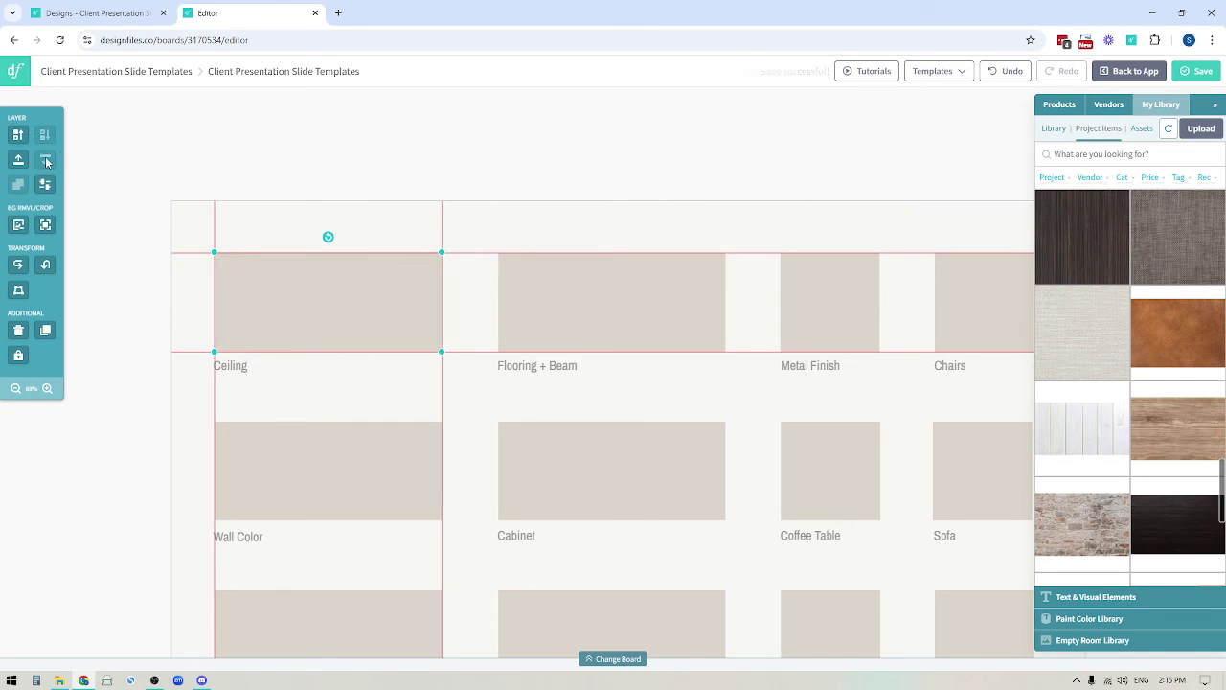
pyautogui.click(17, 135)
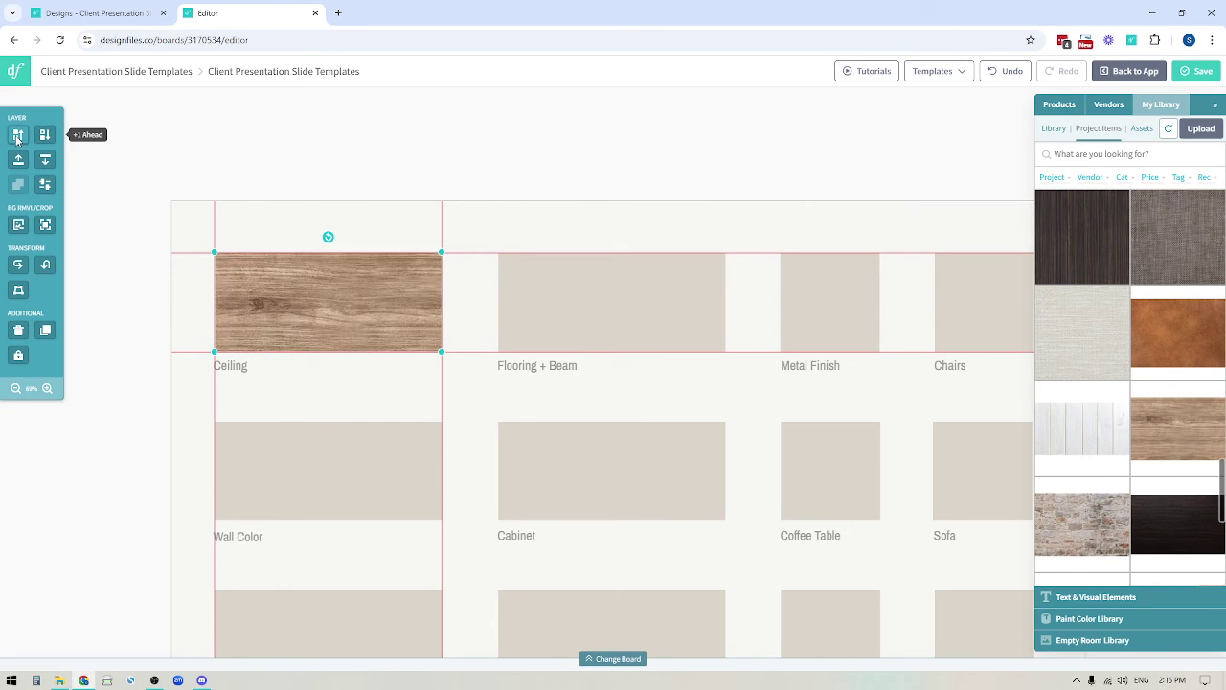
pyautogui.click(45, 135)
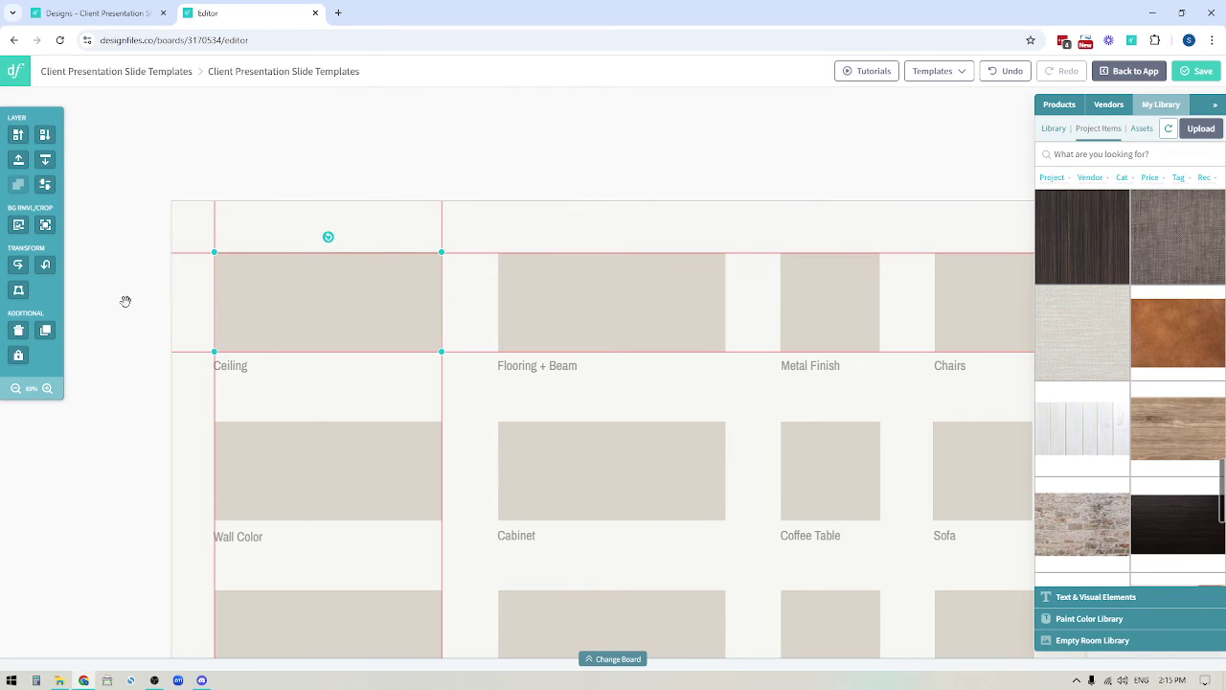
pyautogui.click(298, 298)
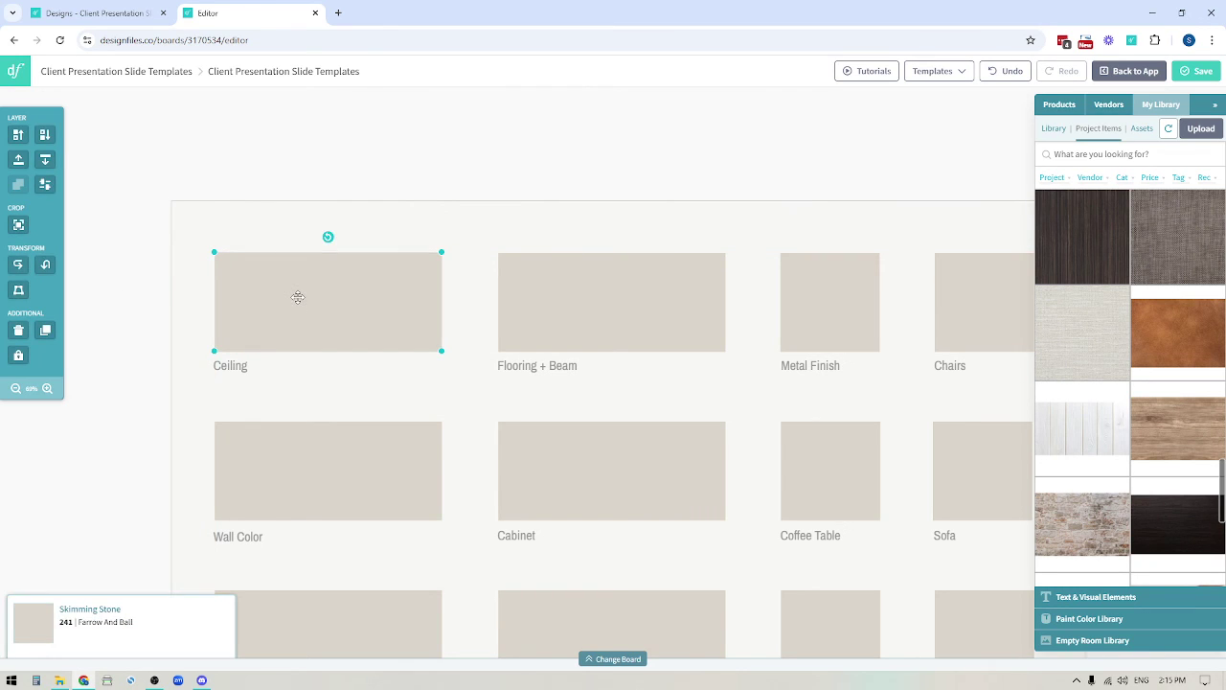
pyautogui.moveTo(297, 297); pyautogui.dragTo(299, 303)
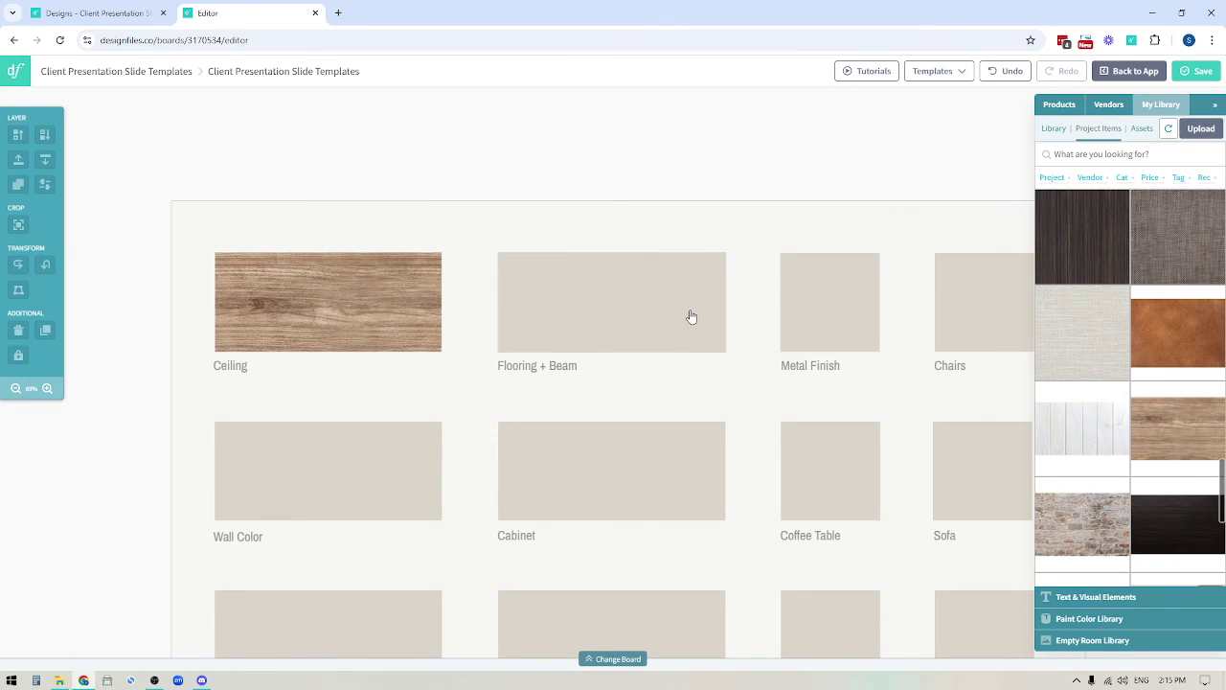
pyautogui.click(15, 388)
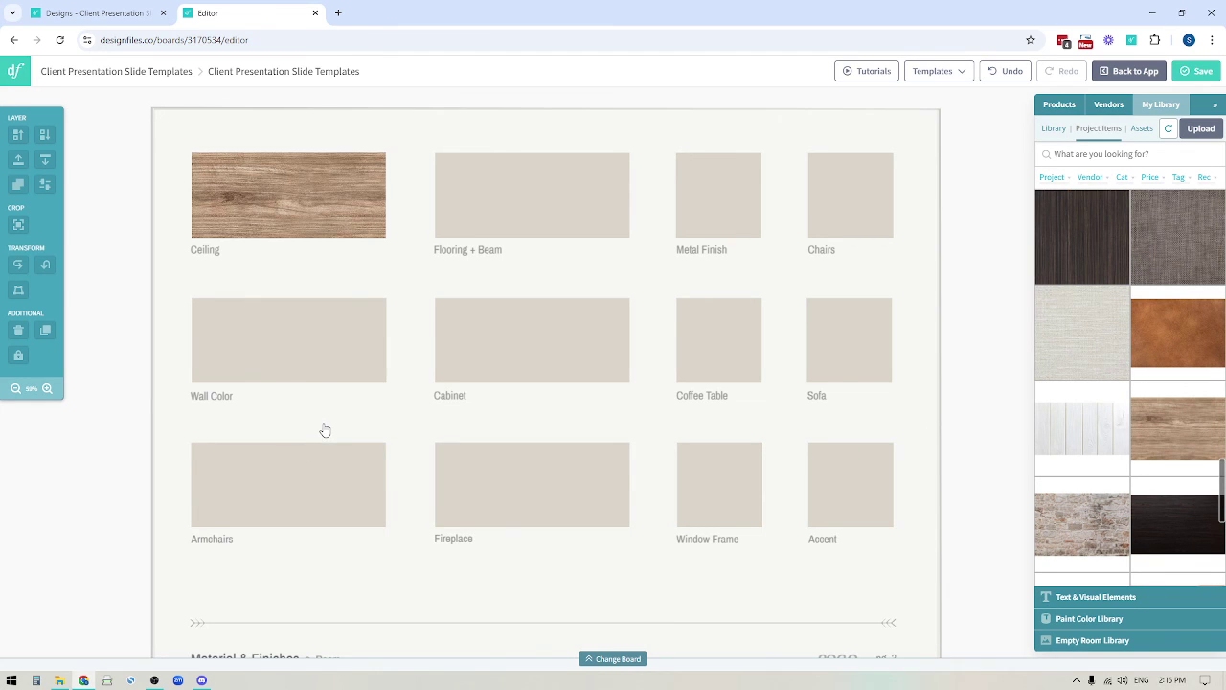
# - View the project's Project Timeline and Budget Recommendations slides and return to the designs overview
pyautogui.click(110, 13)
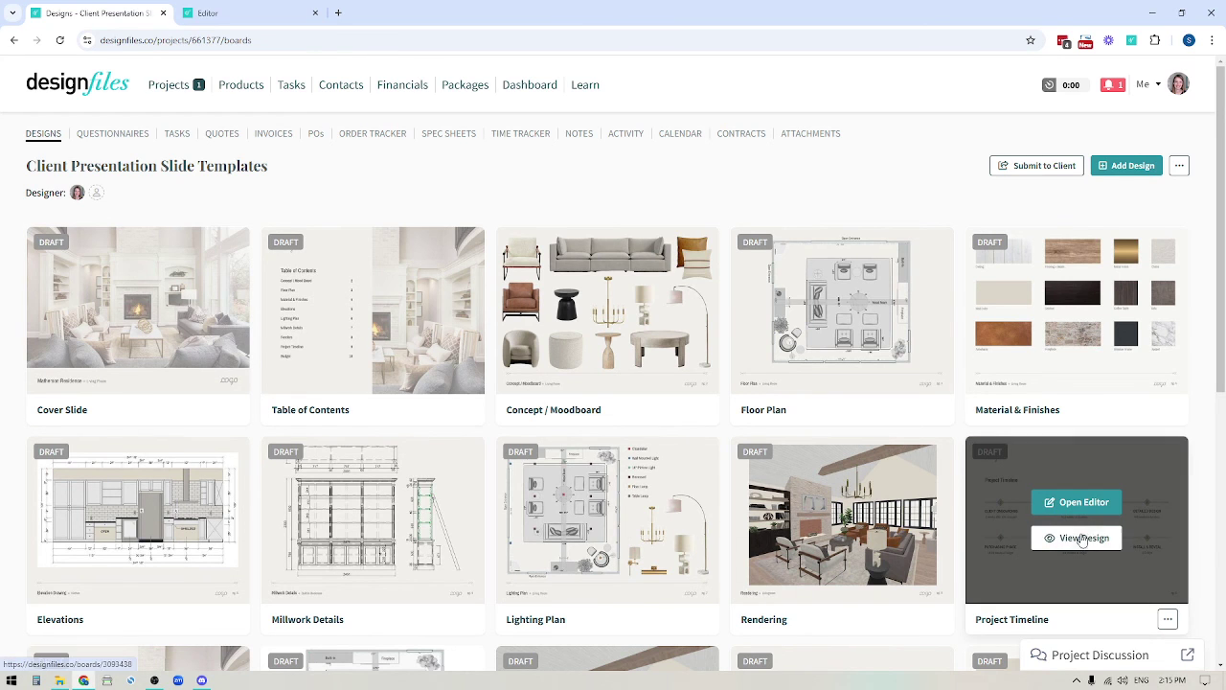
pyautogui.click(1073, 537)
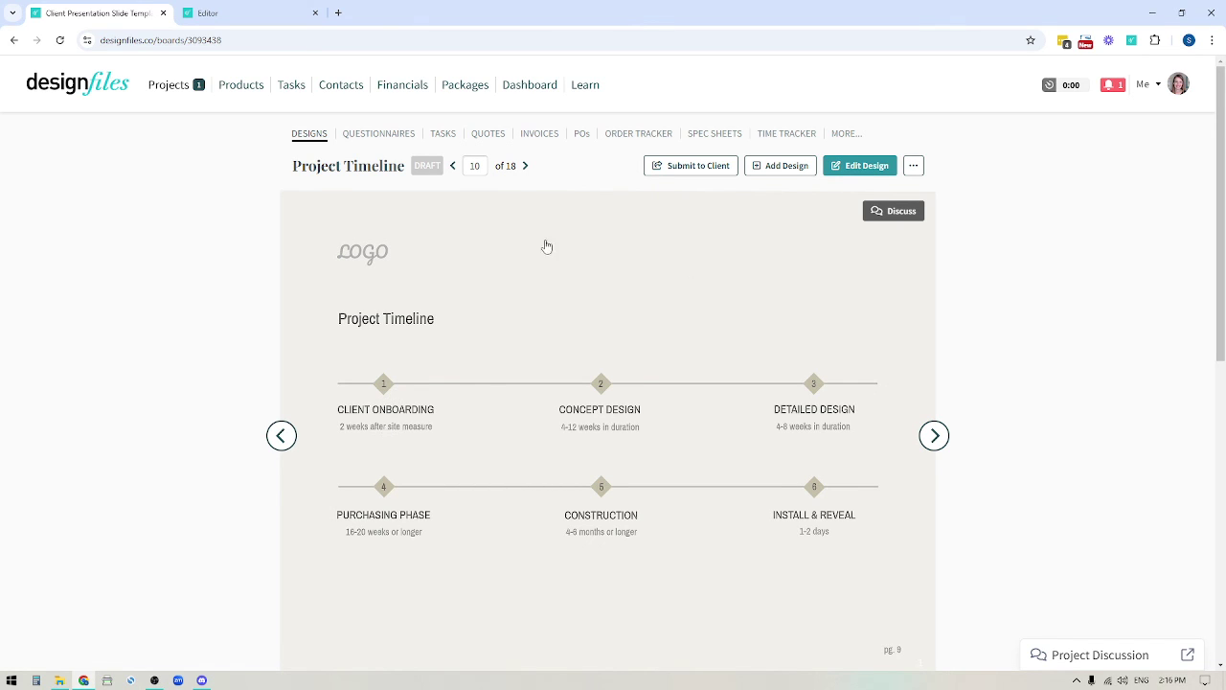
pyautogui.click(934, 435)
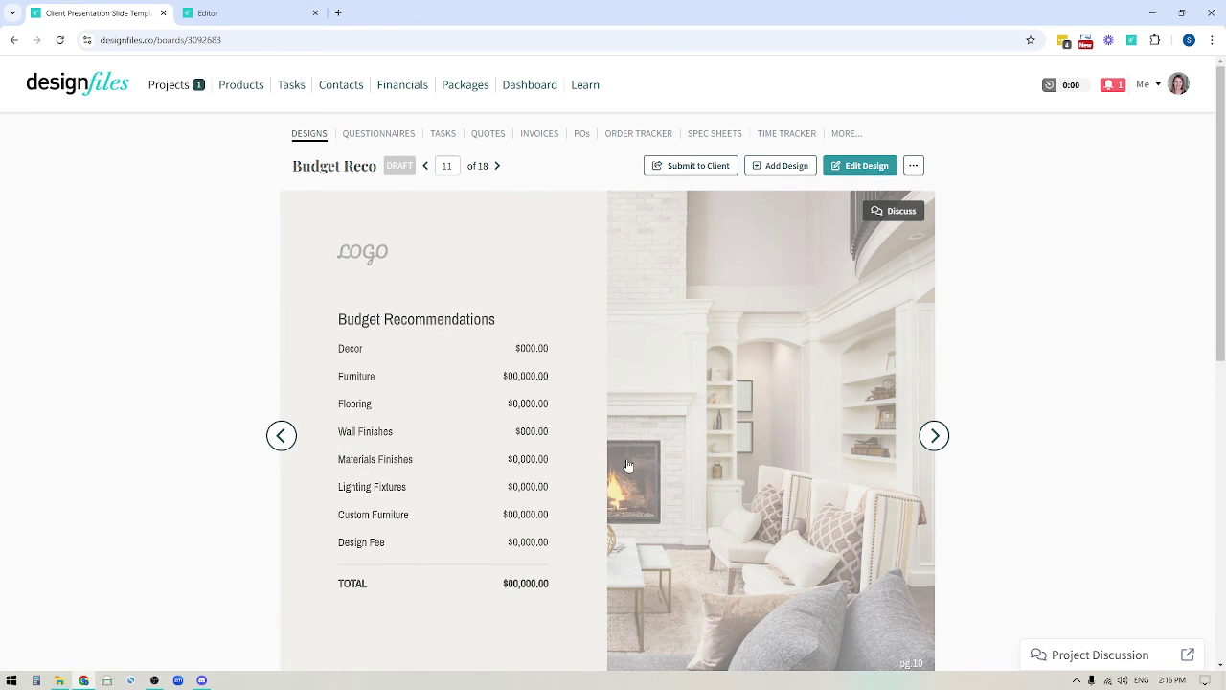
pyautogui.click(307, 135)
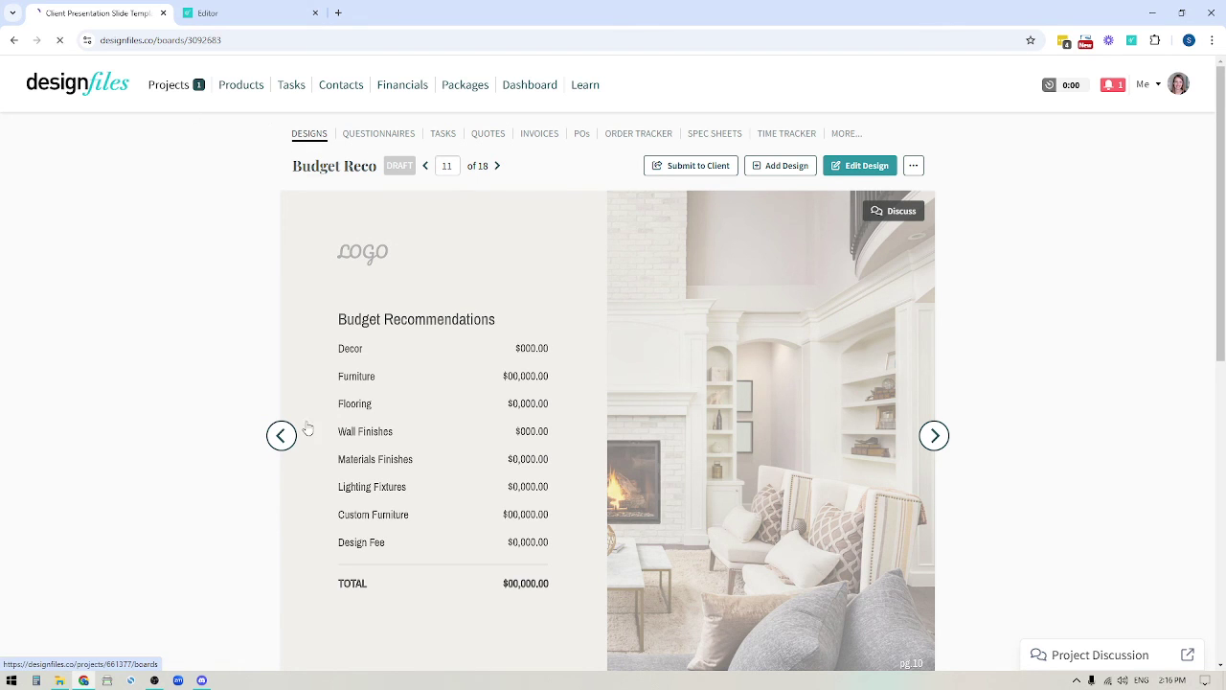